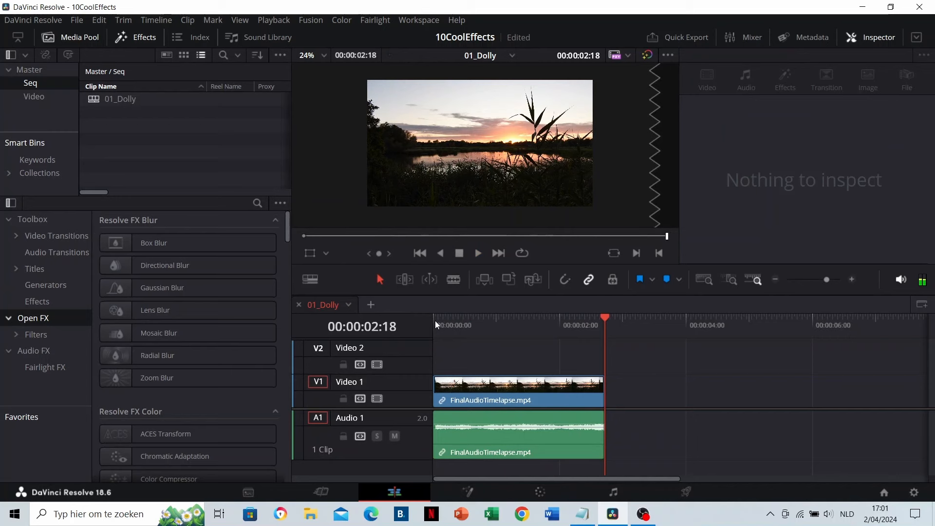
# Step: Keyframe the timelapse clip's zoom from 1.0 on the first frame to 1.2 on the last frame
pyautogui.click(463, 387)
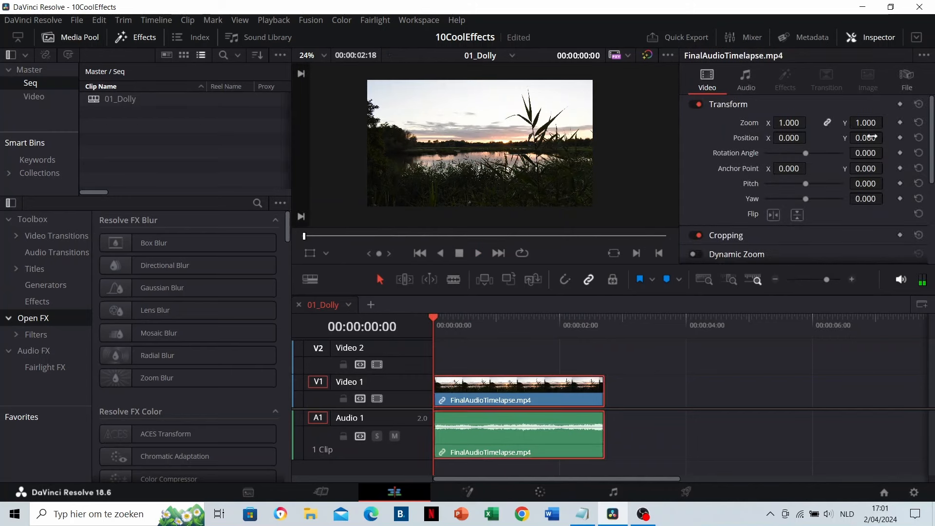
pyautogui.click(901, 123)
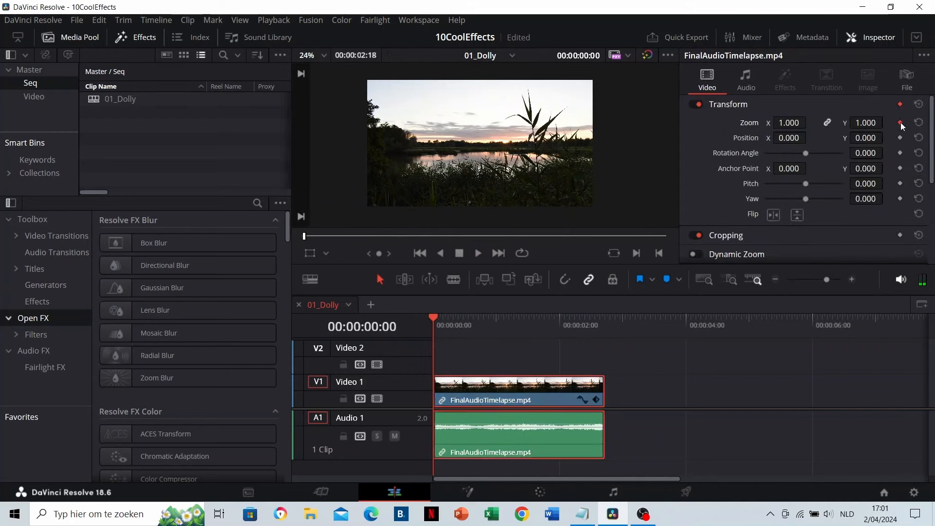
pyautogui.click(606, 322)
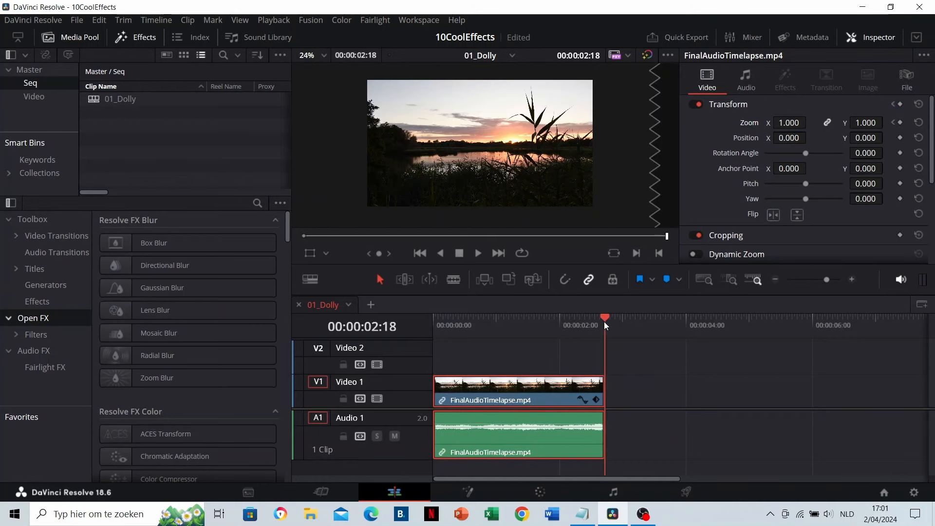
pyautogui.click(602, 321)
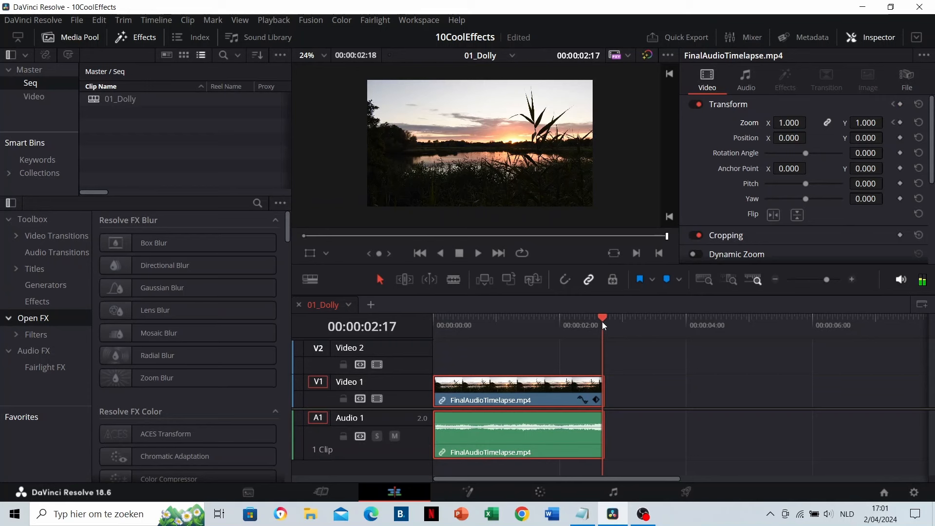
pyautogui.click(780, 122)
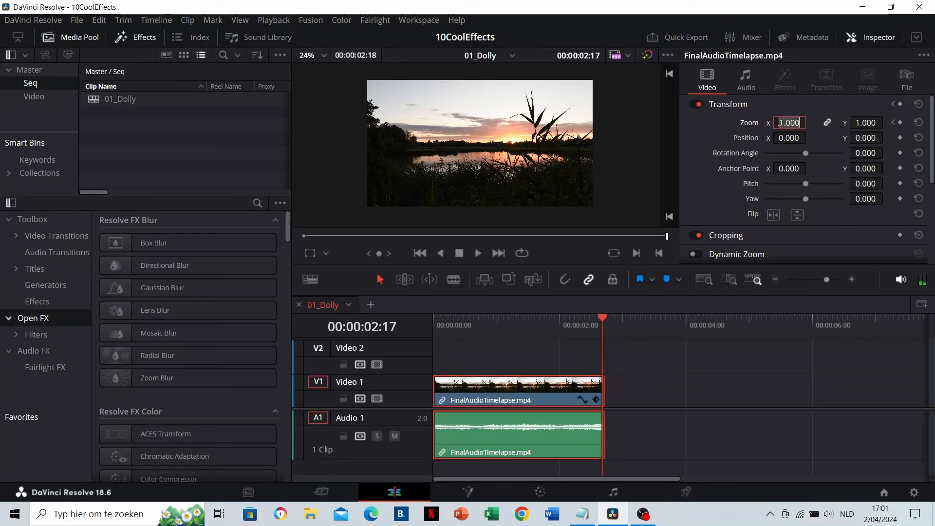
pyautogui.write('1.2')
pyautogui.press('Return')
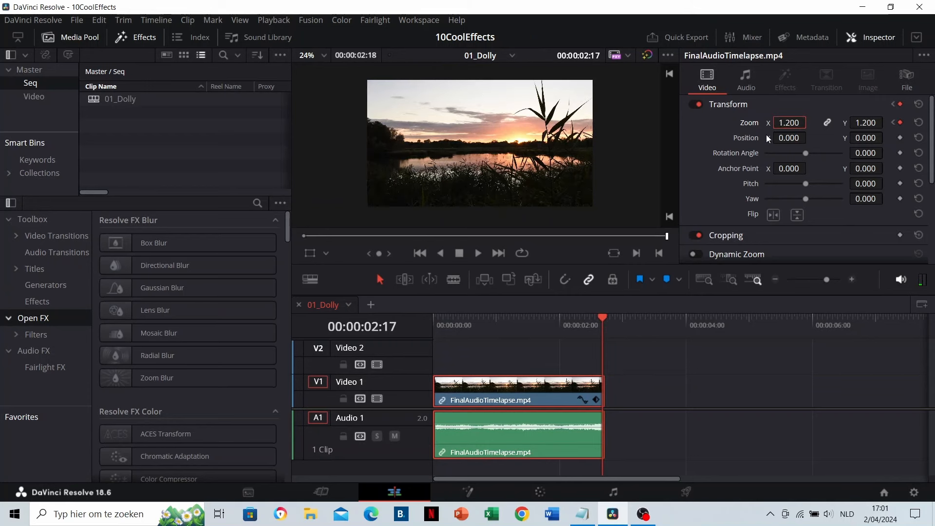
# Step: Play the clip from the start to review its zoom-in, and return to the first frame
pyautogui.click(471, 326)
pyautogui.click(431, 325)
pyautogui.press('space')
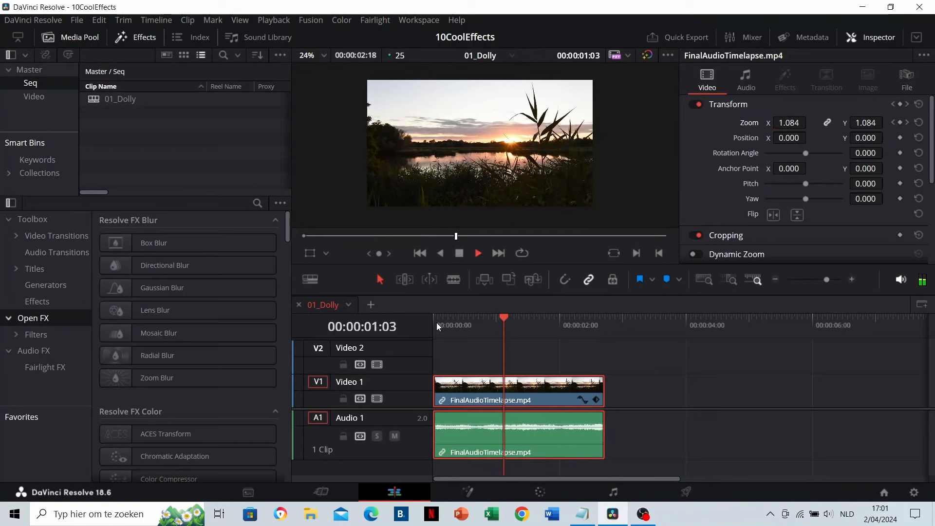
pyautogui.click(436, 322)
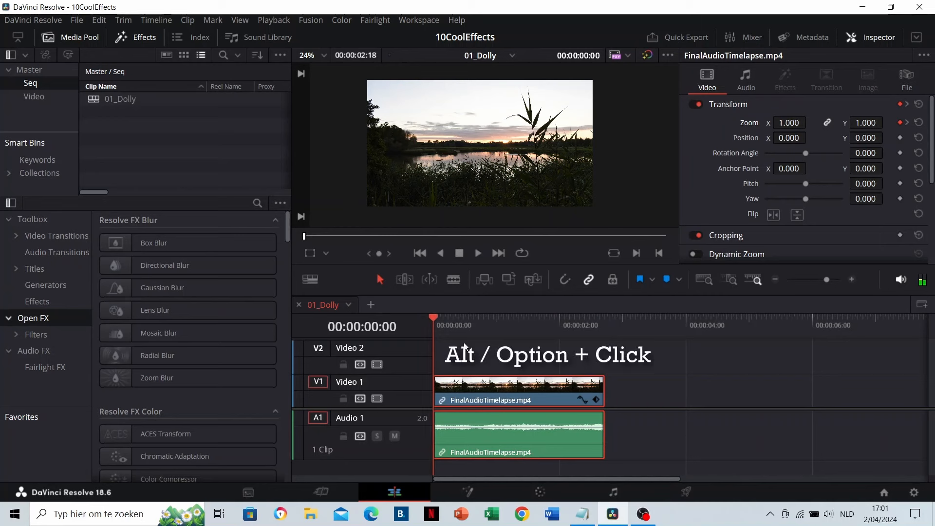
# Step: Duplicate only the video clip onto Video 2, reset the copy's zoom keyframes, and disable the Video 1 track
pyautogui.keyDown('alt'); pyautogui.click(473, 386); pyautogui.keyUp('alt')
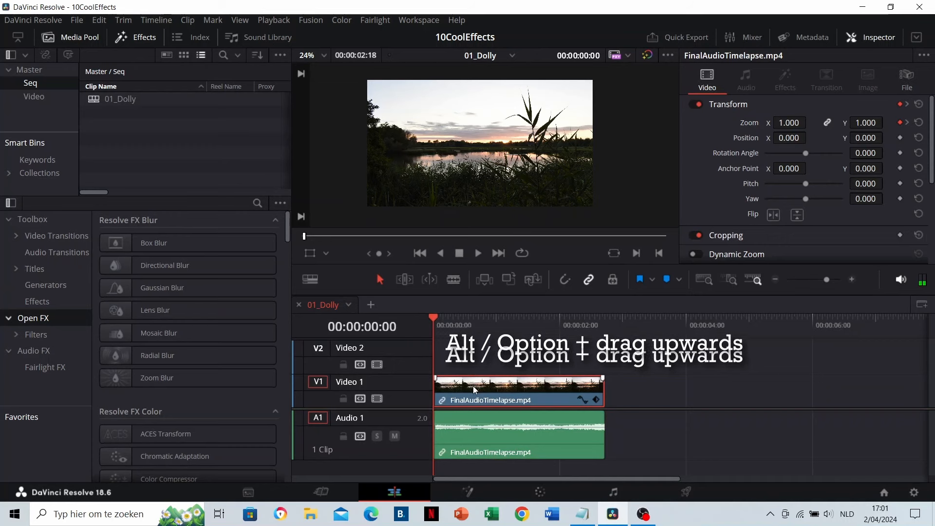
pyautogui.moveTo(473, 386); pyautogui.dragTo(471, 368)
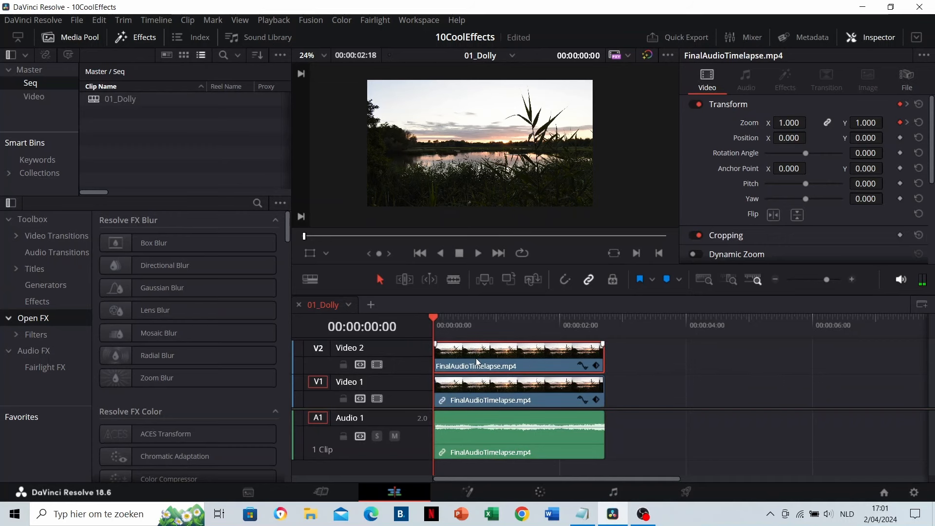
pyautogui.click(917, 122)
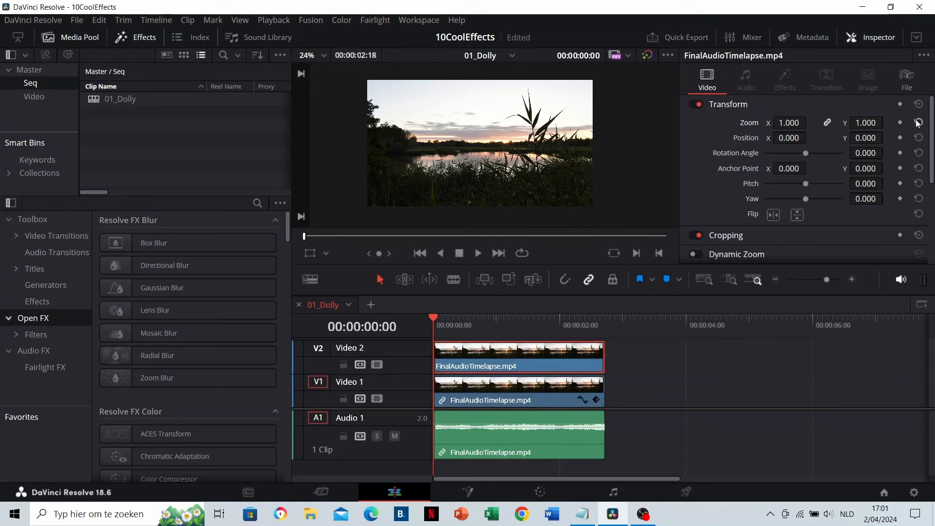
pyautogui.click(378, 398)
# Step: On the Color page, add a serial node after node 01 and an alpha output fed by the new node
pyautogui.click(539, 493)
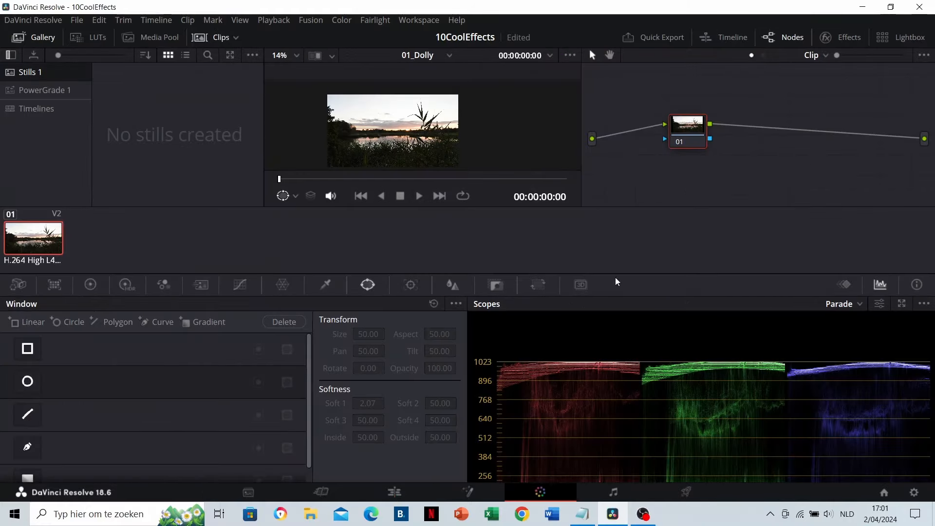
pyautogui.rightClick(691, 135)
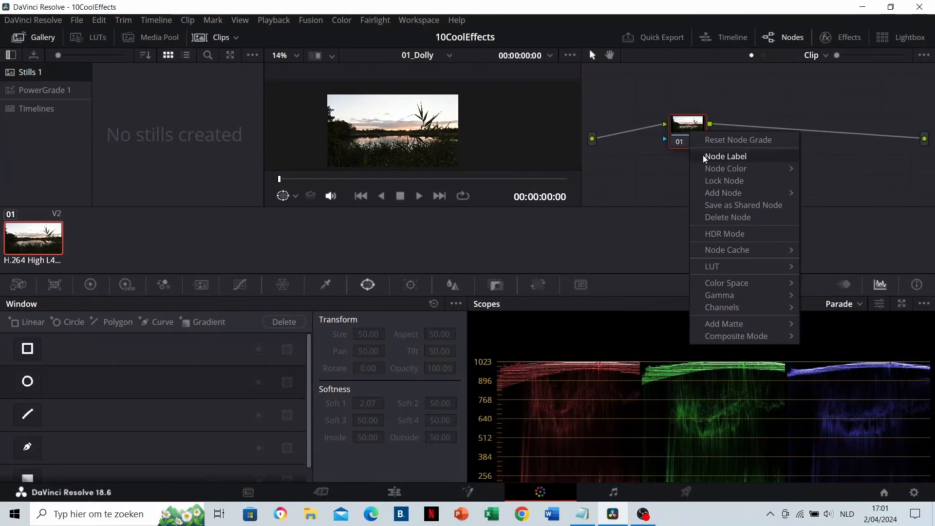
pyautogui.moveTo(752, 196)
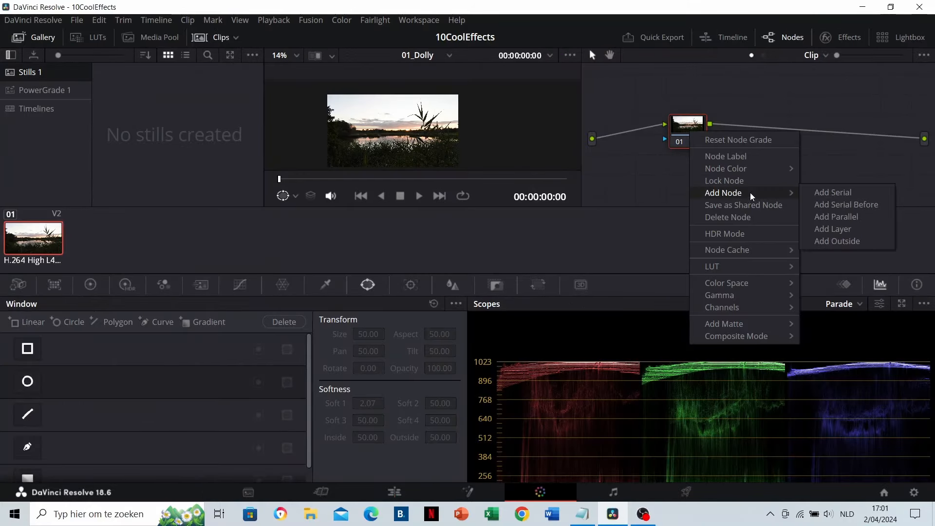
pyautogui.click(835, 194)
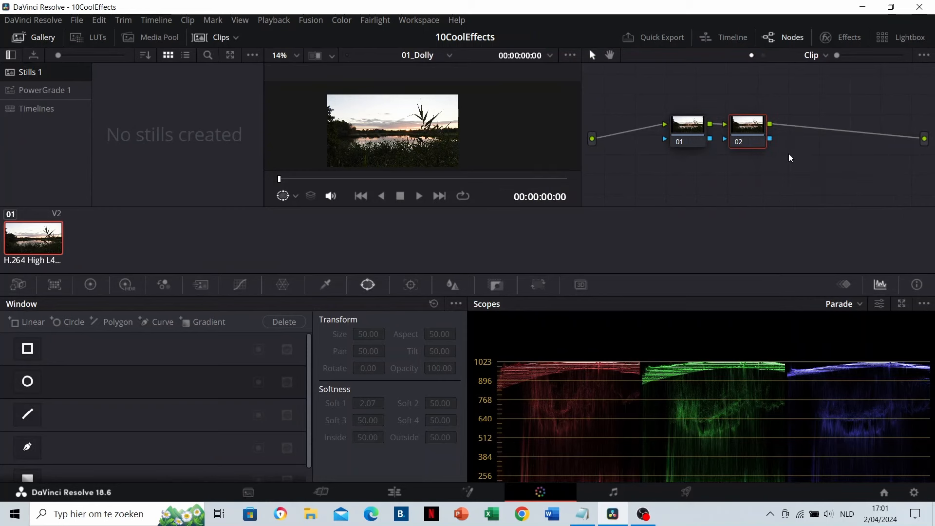
pyautogui.rightClick(790, 157)
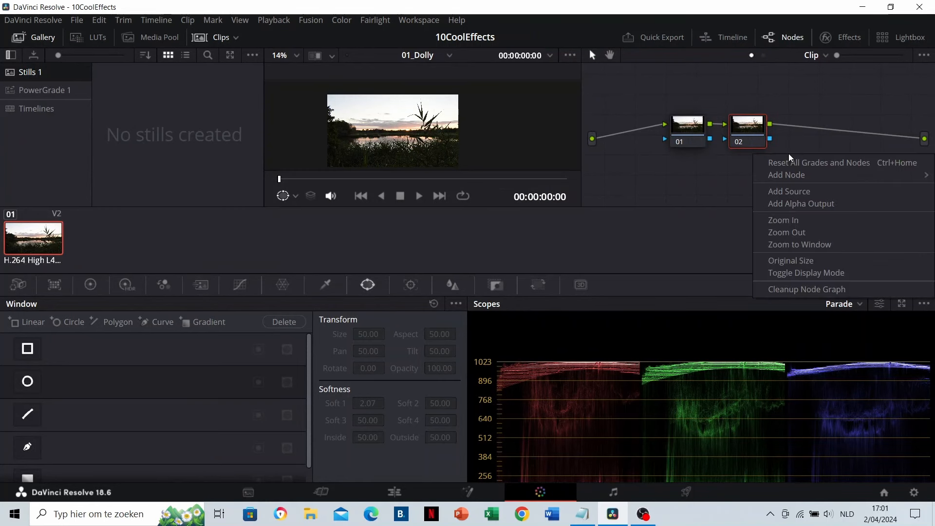
pyautogui.click(806, 203)
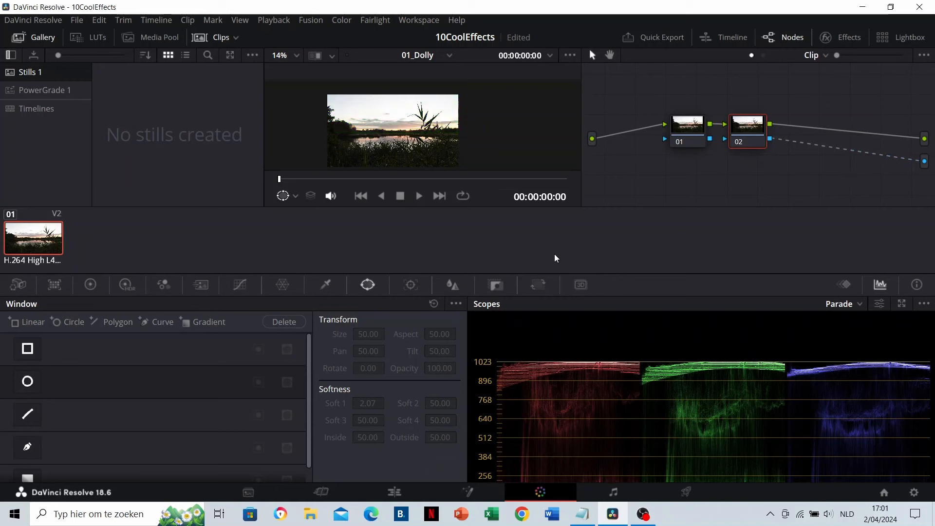
# Step: Add a rectangular window on node 02 and stretch it beyond the frame so it keeps only the sky down to the horizon
pyautogui.click(26, 349)
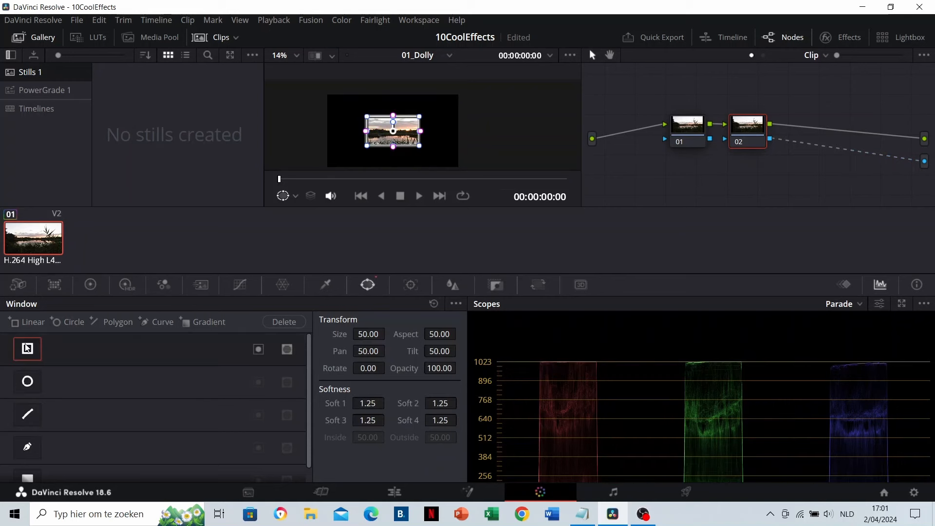
pyautogui.moveTo(349, 131); pyautogui.dragTo(309, 131)
pyautogui.moveTo(419, 131); pyautogui.dragTo(485, 130)
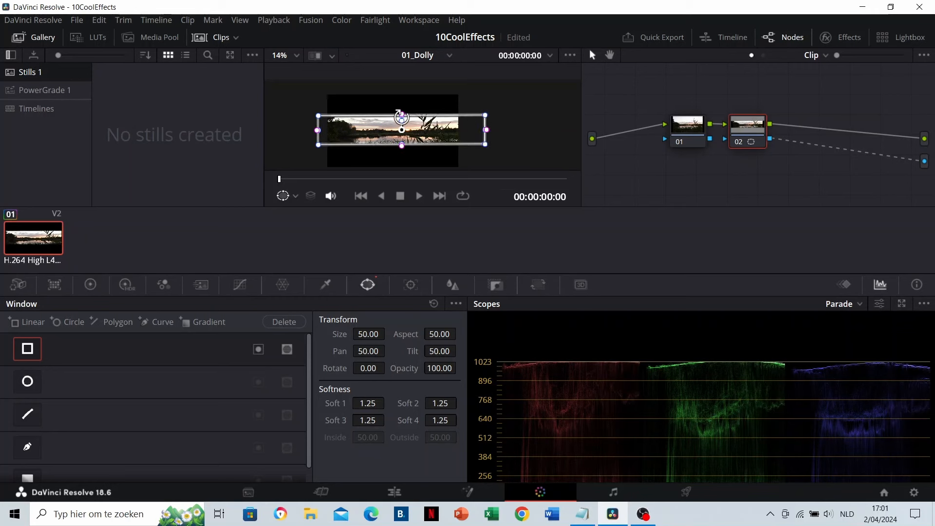
pyautogui.moveTo(402, 115); pyautogui.dragTo(401, 84)
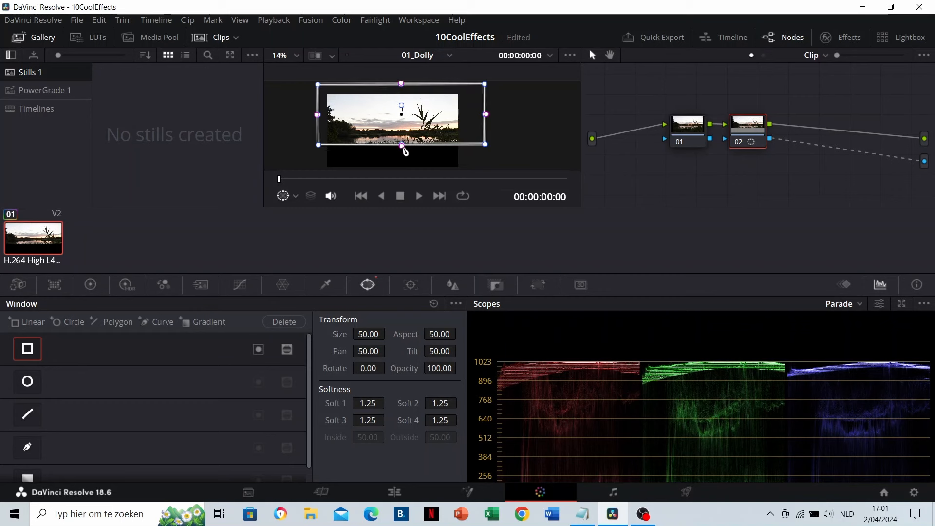
pyautogui.moveTo(401, 145); pyautogui.dragTo(399, 133)
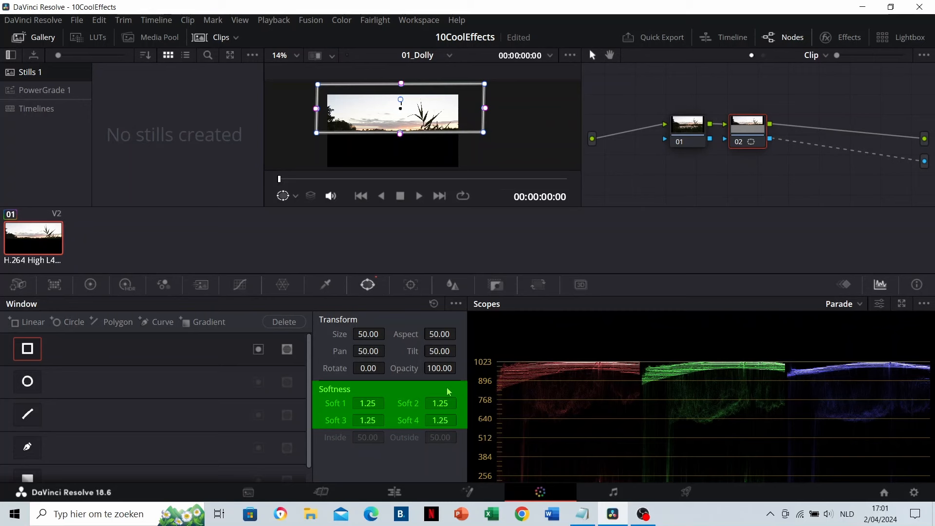
# Step: Return to the Edit page and play the masked sky clip from the start
pyautogui.click(394, 492)
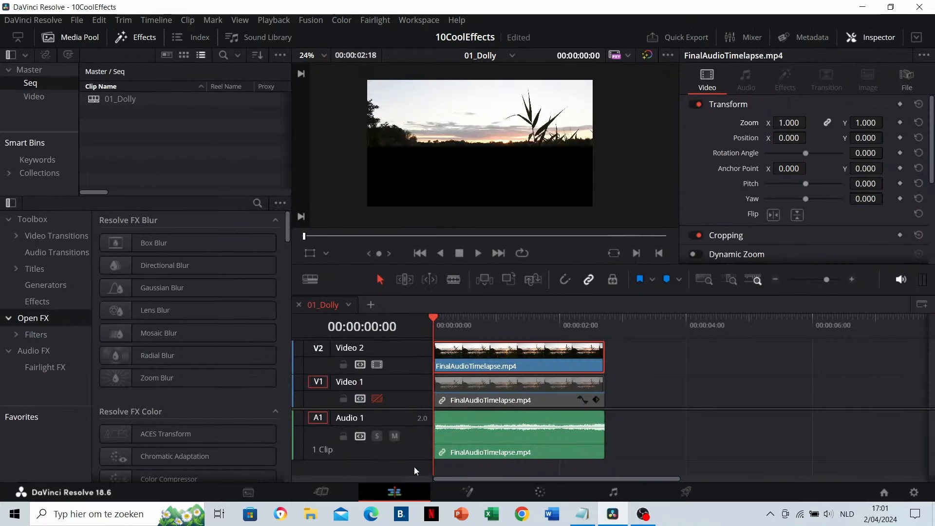
pyautogui.press('space')
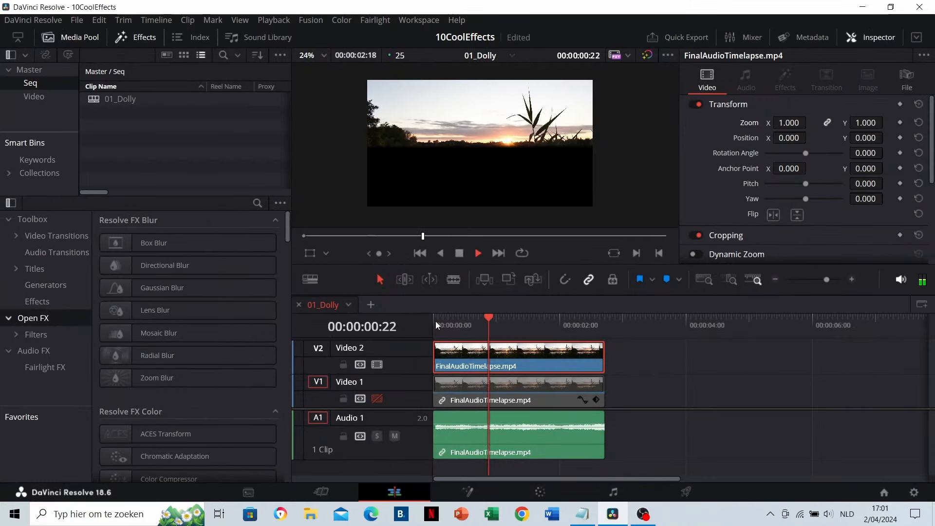
pyautogui.moveTo(435, 320); pyautogui.dragTo(432, 321)
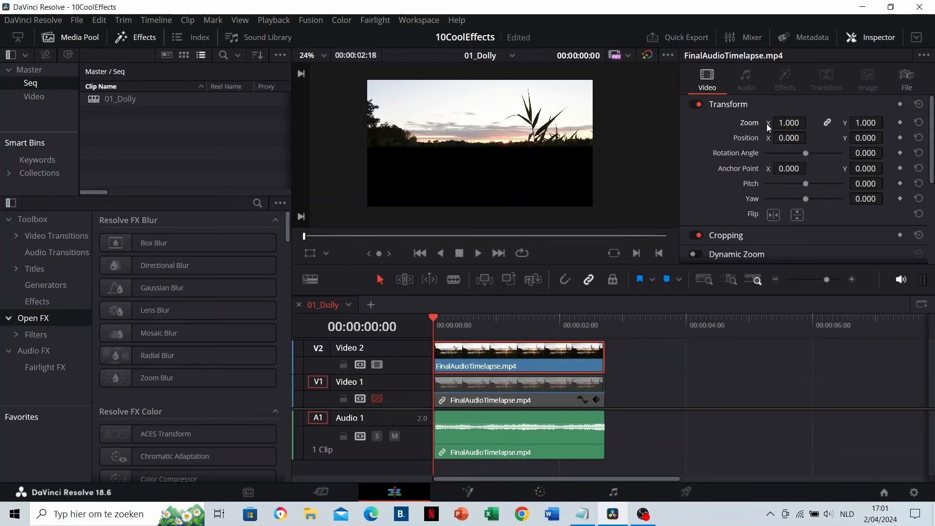
# Step: Keyframe the Video 2 clip's zoom from 1.4 on the first frame to 1 on the last frame
pyautogui.click(782, 121)
pyautogui.press('BackSpace')
pyautogui.write('1.4')
pyautogui.press('Return')
pyautogui.click(900, 122)
pyautogui.click(603, 317)
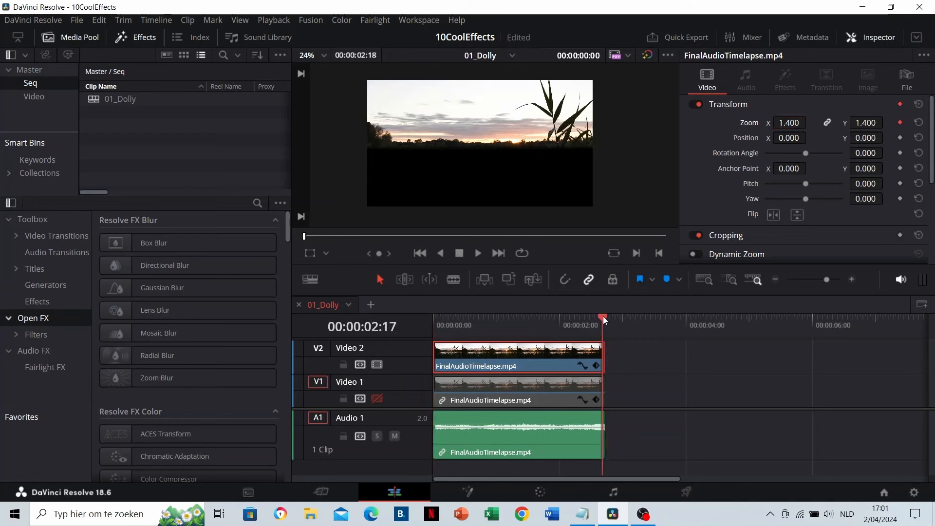
pyautogui.click(791, 122)
pyautogui.write('1')
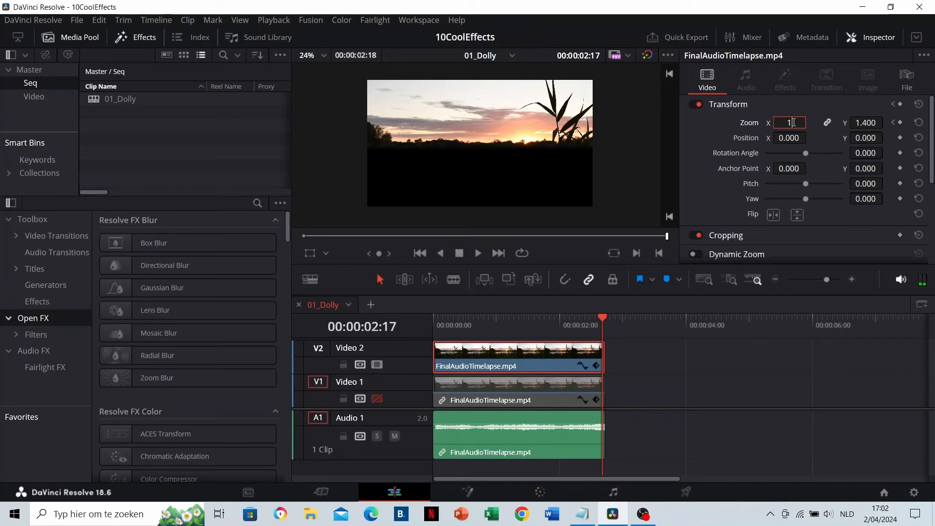
pyautogui.press('Return')
# Step: Play the sky layer from the start to review its zoom-out
pyautogui.press('Home')
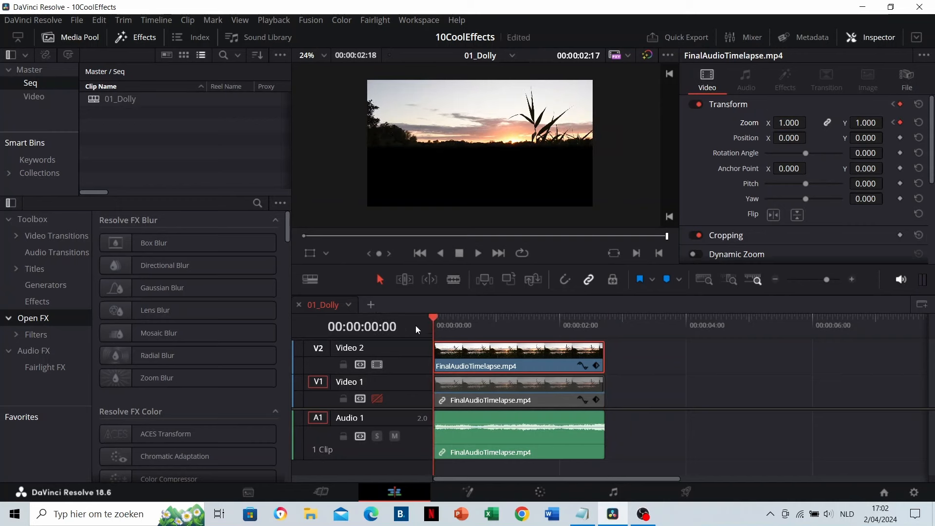
pyautogui.press('space')
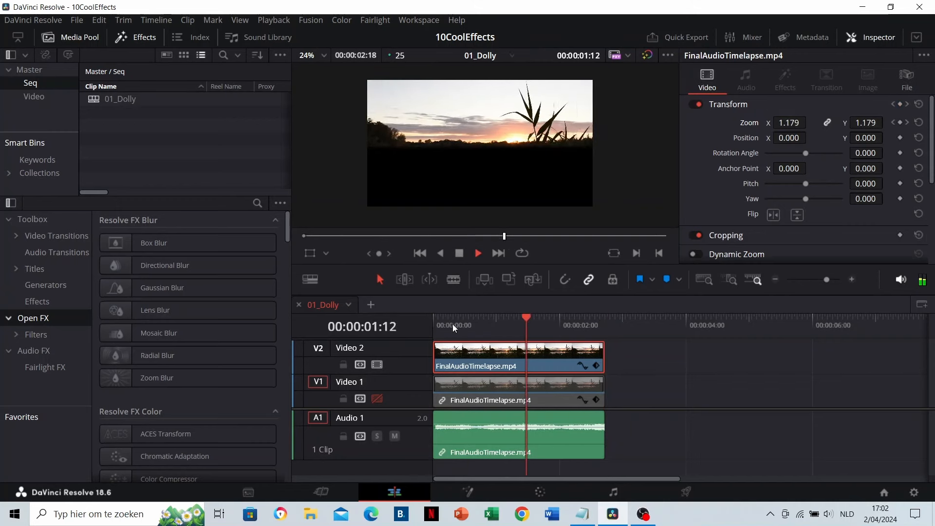
pyautogui.press('space')
# Step: Enable the Video 1 track again and play the combined dolly effect from the start
pyautogui.press('Home')
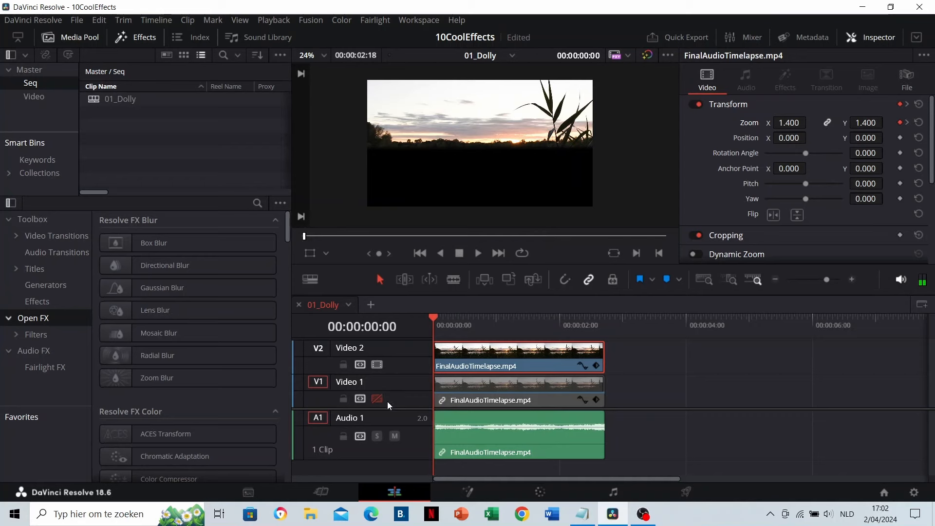
pyautogui.click(378, 400)
pyautogui.press('space')
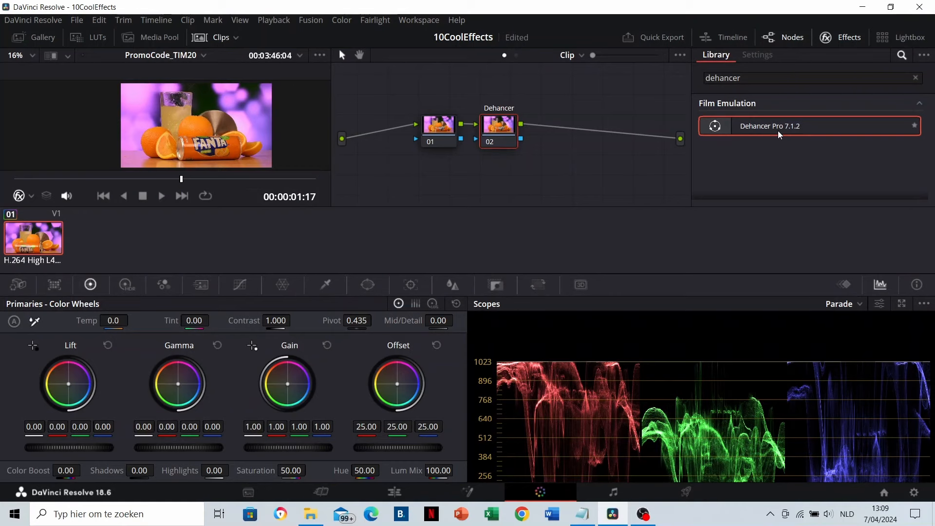
# Step: Apply Dehancer Pro to node 02 of the orange drink clip, set its Expand black point to 8.9 and adjust the white point
pyautogui.moveTo(779, 135); pyautogui.dragTo(499, 126)
pyautogui.scroll(-6, 744, 146)
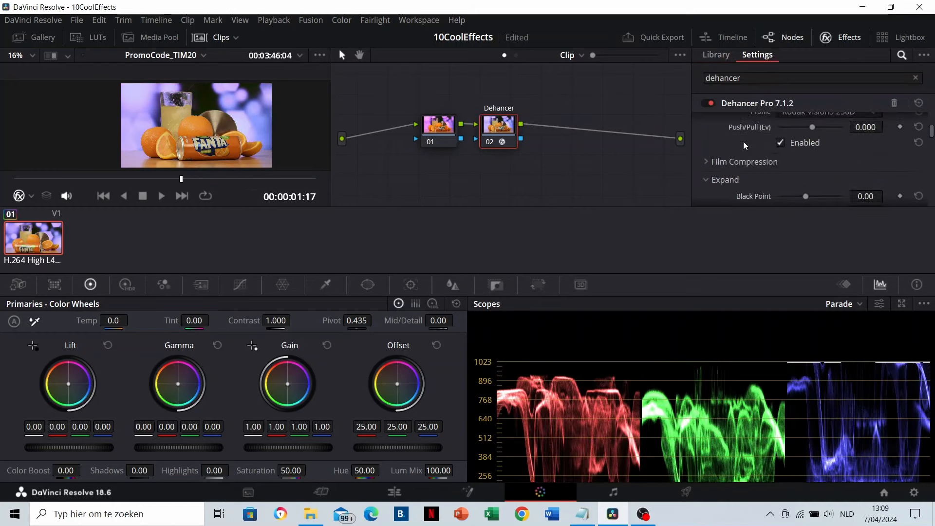
pyautogui.scroll(-3, 763, 145)
pyautogui.moveTo(806, 124); pyautogui.dragTo(820, 141)
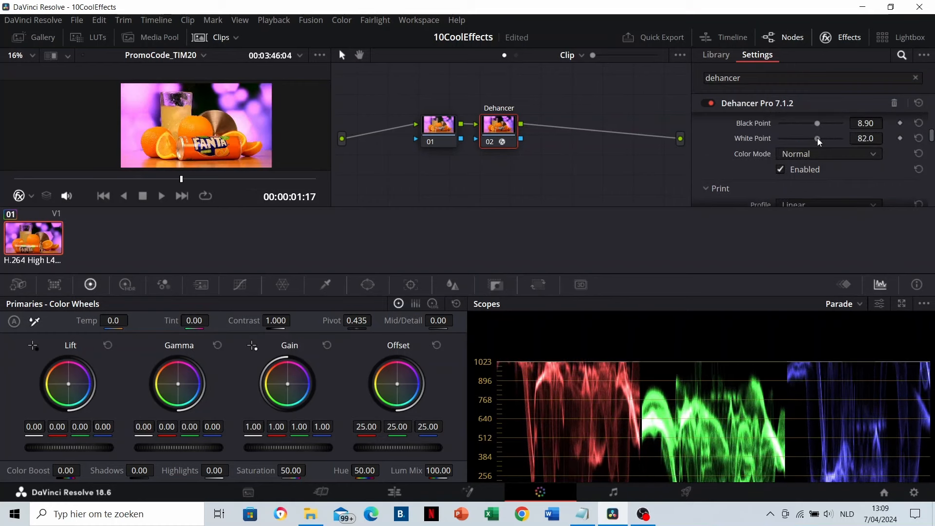
# Step: Adjust Dehancer's Print exposure, contrast and color density, and set Color Head to Yellow-Blue -1.4, Magenta-Green 0.4 and Cyan-Red 5.1
pyautogui.scroll(-3, 815, 165)
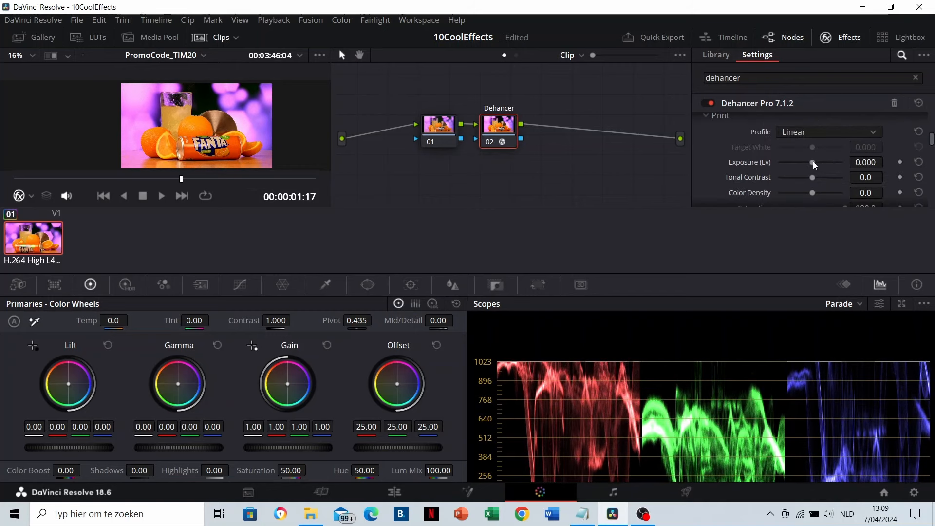
pyautogui.moveTo(817, 164); pyautogui.dragTo(818, 193)
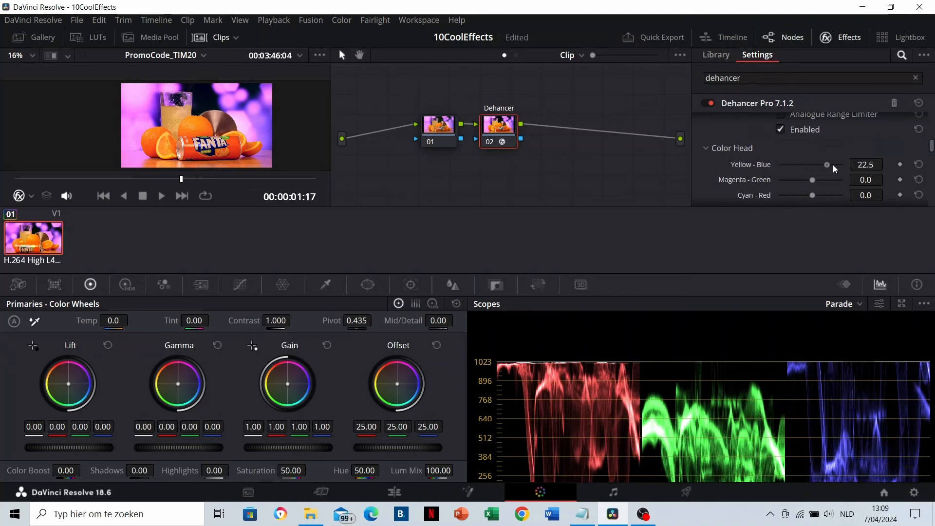
pyautogui.moveTo(830, 167); pyautogui.dragTo(817, 198)
pyautogui.scroll(-2, 809, 185)
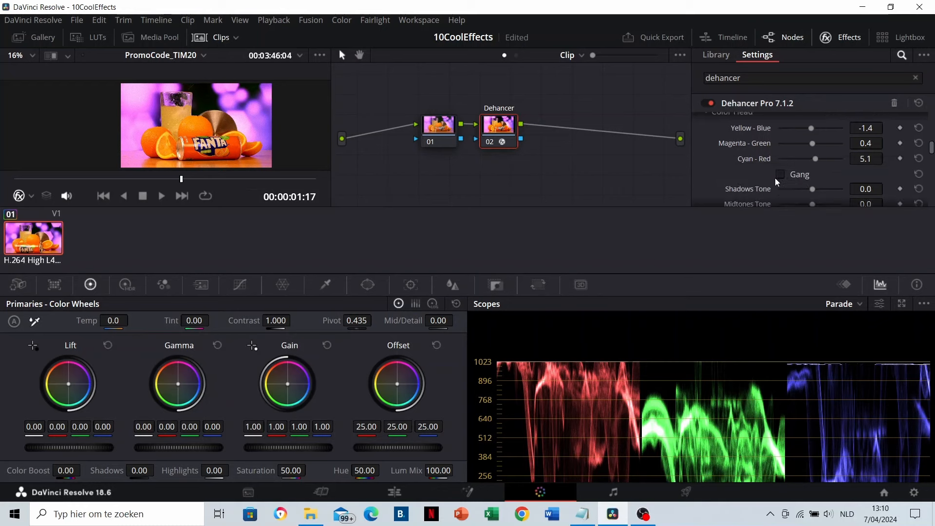
# Step: Fine-tune Dehancer's Color Head sliders on node 02 and compare the image with and without the grade
pyautogui.moveTo(813, 153)
pyautogui.mouseDown()
pyautogui.moveTo(801, 154)
pyautogui.moveTo(830, 171)
pyautogui.moveTo(803, 168)
pyautogui.mouseUp()
pyautogui.moveTo(812, 183)
pyautogui.mouseDown()
pyautogui.moveTo(802, 183)
pyautogui.moveTo(812, 185)
pyautogui.mouseUp()
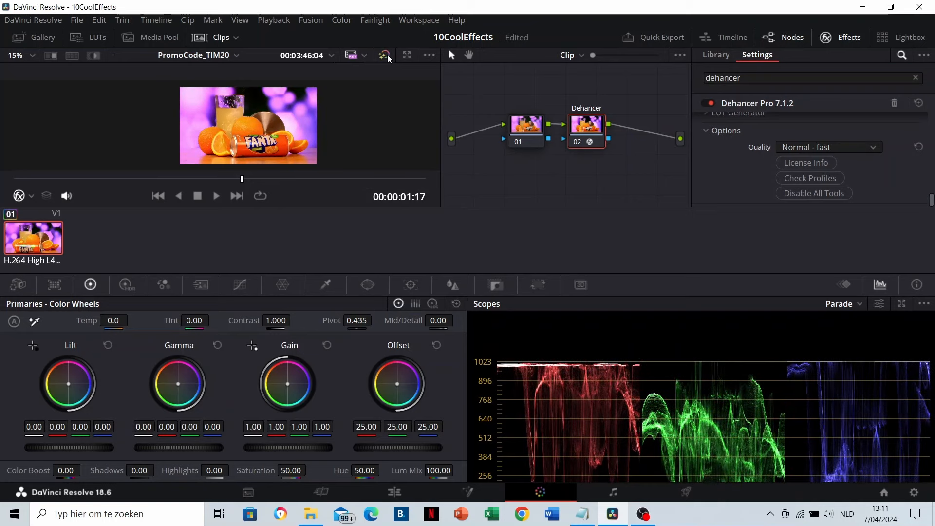
pyautogui.click(385, 55)
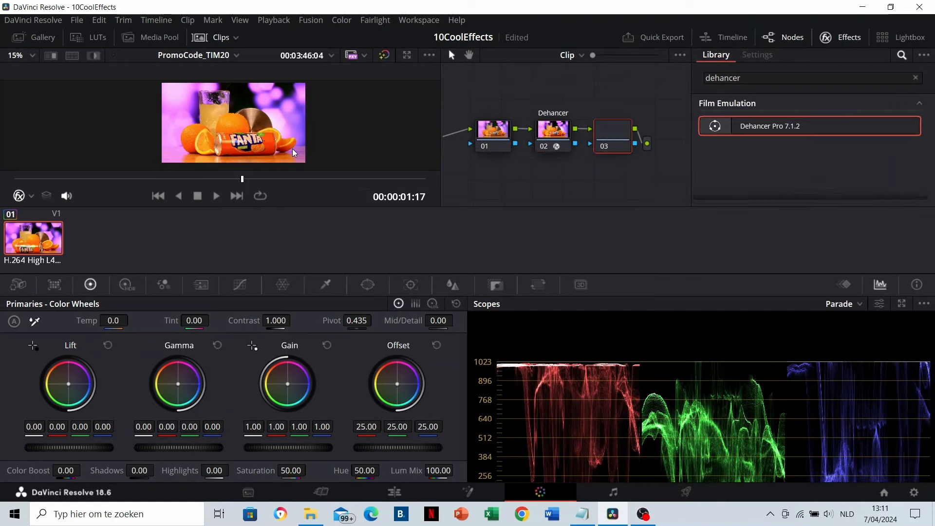
# Step: Label node 03 DaVinci and give it a circle window stretched into a wide ellipse around the drink, size about 70 and aspect 68
pyautogui.write('D')
pyautogui.click(368, 284)
pyautogui.click(27, 381)
pyautogui.moveTo(261, 123); pyautogui.dragTo(311, 122)
pyautogui.moveTo(234, 150); pyautogui.dragTo(234, 180)
pyautogui.moveTo(306, 123); pyautogui.dragTo(321, 123)
pyautogui.moveTo(246, 125); pyautogui.dragTo(249, 126)
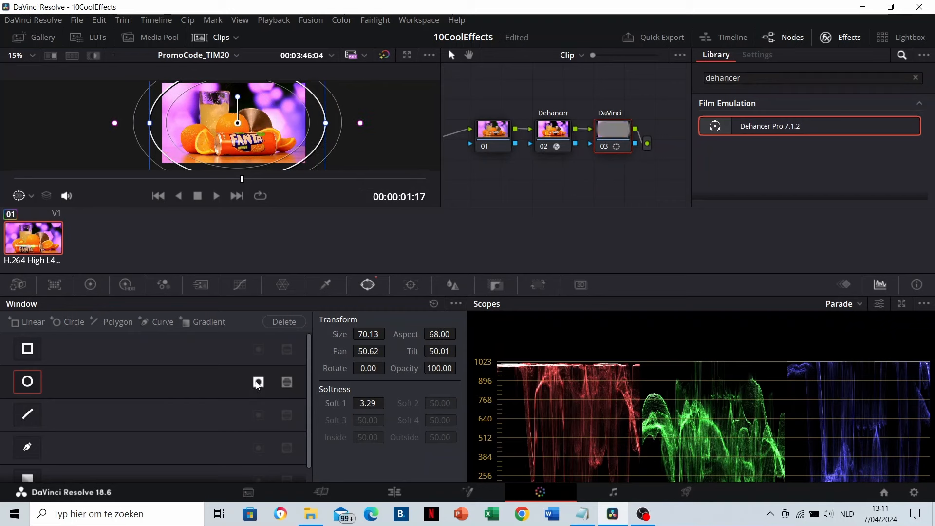
# Step: Darken the area outside the ellipse on node 03 by setting Offset to 20.20 and Gain to 0.96
pyautogui.click(90, 285)
pyautogui.moveTo(394, 453); pyautogui.dragTo(371, 453)
pyautogui.moveTo(288, 447); pyautogui.dragTo(282, 447)
# Step: Tighten the ellipse's width and height around the drink and compare the image with and without the node
pyautogui.moveTo(150, 122); pyautogui.dragTo(159, 123)
pyautogui.scroll(-1, 240, 164)
pyautogui.moveTo(235, 171); pyautogui.dragTo(235, 166)
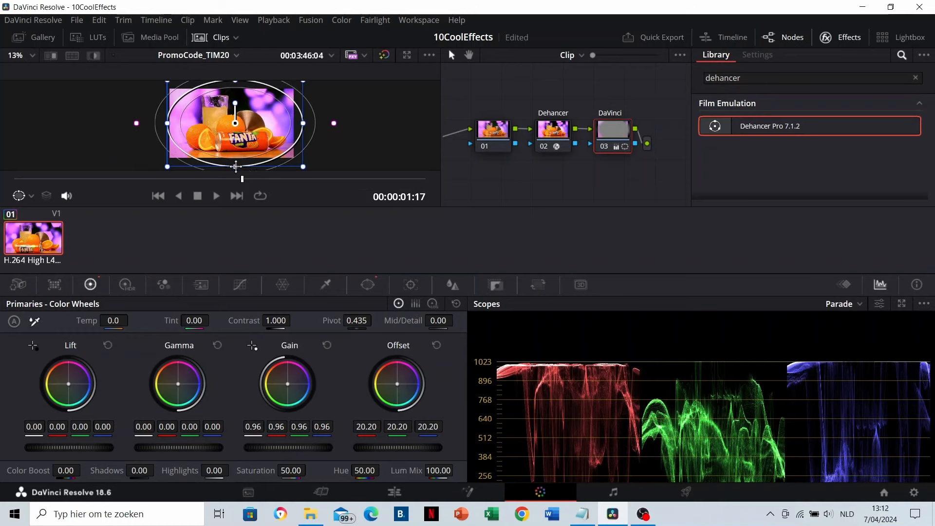
pyautogui.hotkey('ctrl', 'd')
pyautogui.hotkey('ctrl', 'd')
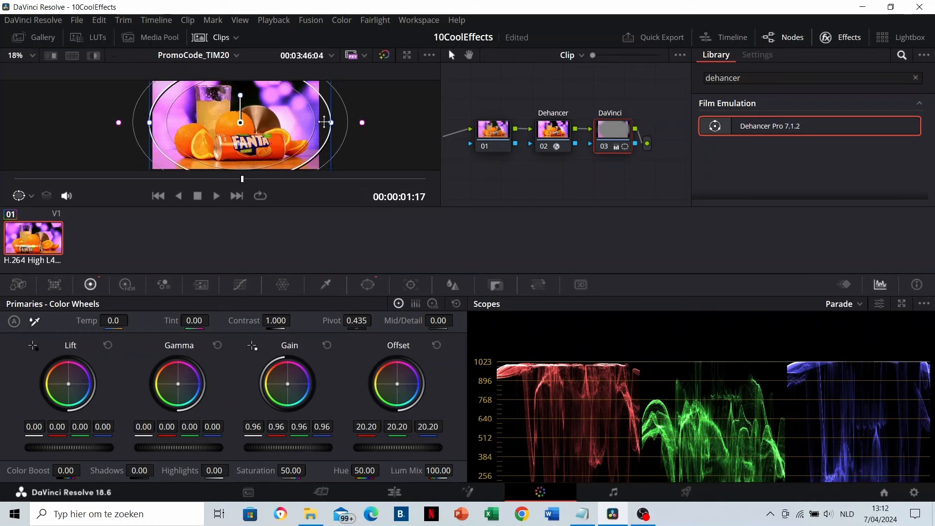
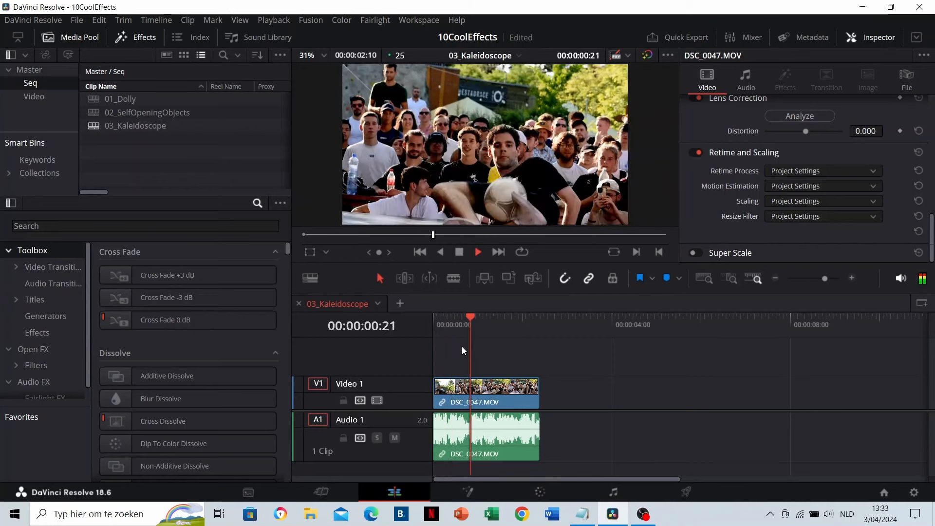
# Step: Search the effects for "mirror" and apply the Mirrors effect to the DSC_0047.MOV clip
pyautogui.click(152, 226)
pyautogui.write('mirror')
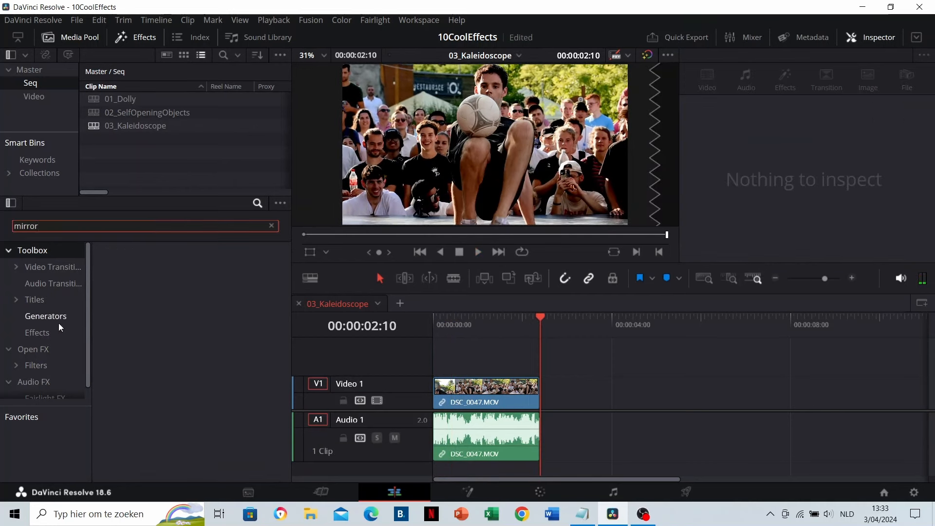
pyautogui.click(42, 349)
pyautogui.moveTo(181, 280); pyautogui.dragTo(470, 388)
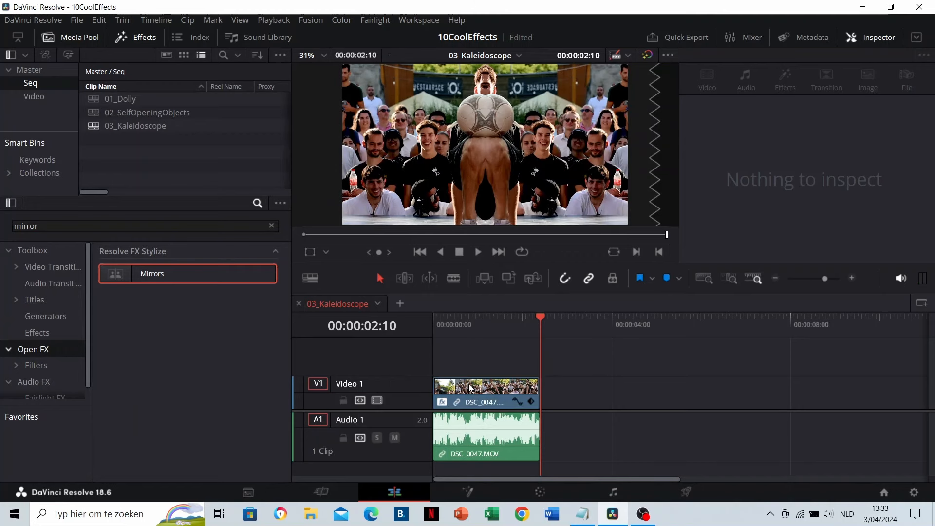
# Step: Set the Mirrors placement to Kaleidoscope with a Center Size of 0.484 and play the clip from the start
pyautogui.click(470, 388)
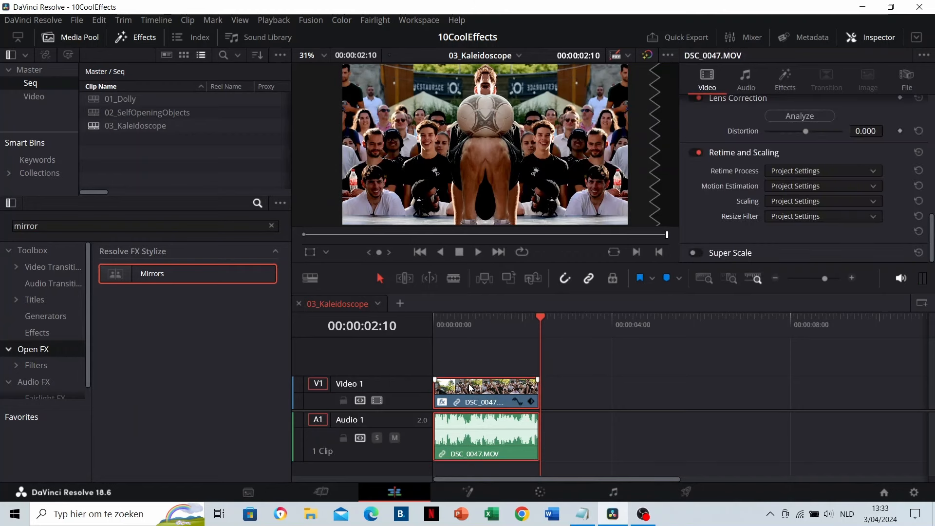
pyautogui.click(785, 81)
pyautogui.click(796, 148)
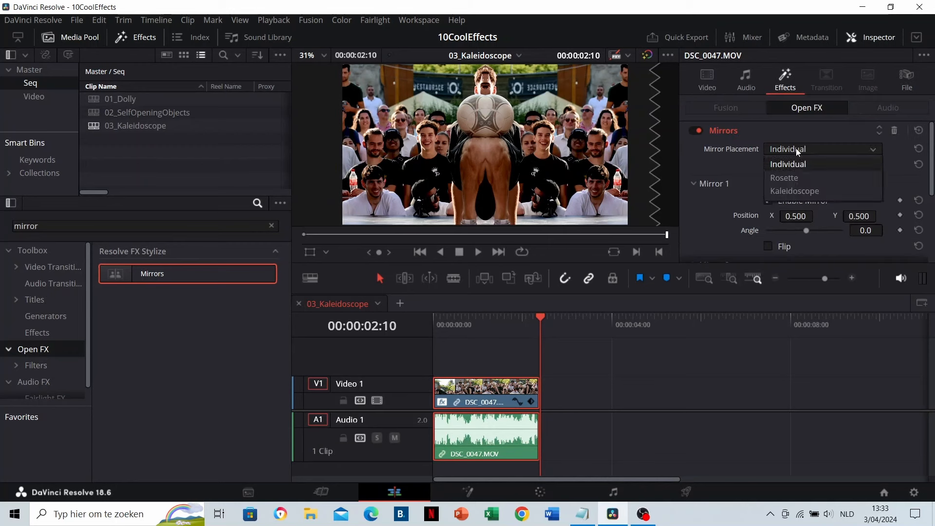
pyautogui.click(793, 190)
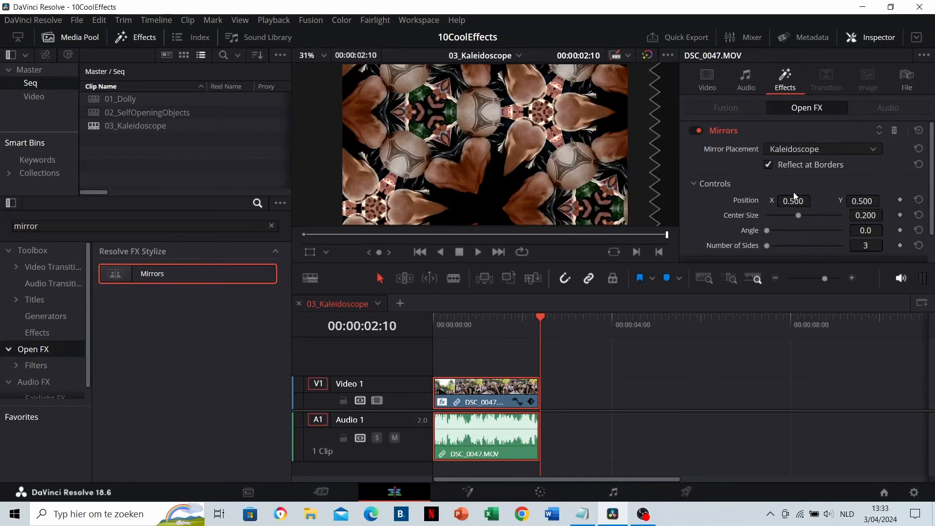
pyautogui.moveTo(813, 215); pyautogui.dragTo(842, 215)
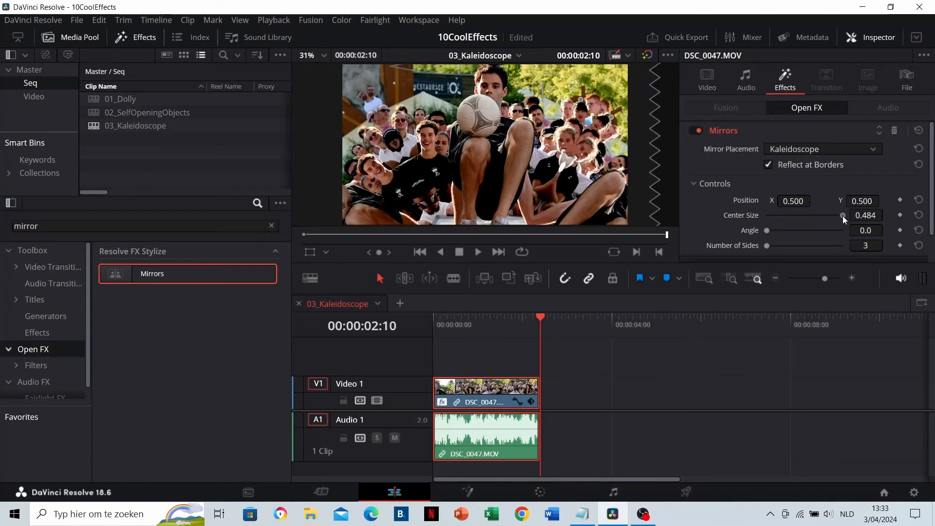
pyautogui.click(435, 321)
pyautogui.press('space')
# Step: Keyframe the Mirrors Angle from 0.0 at the clip's start to 135.7 at its end and play the result
pyautogui.click(434, 323)
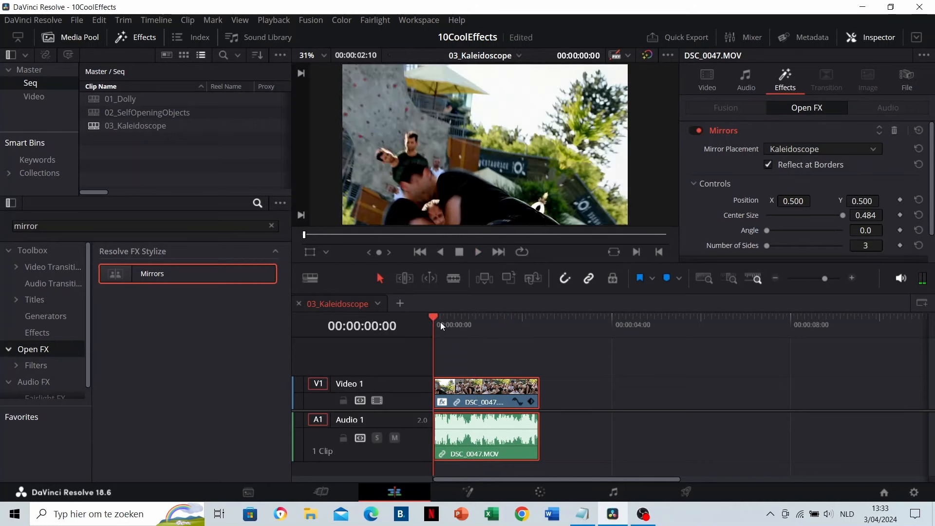
pyautogui.click(899, 230)
pyautogui.click(538, 324)
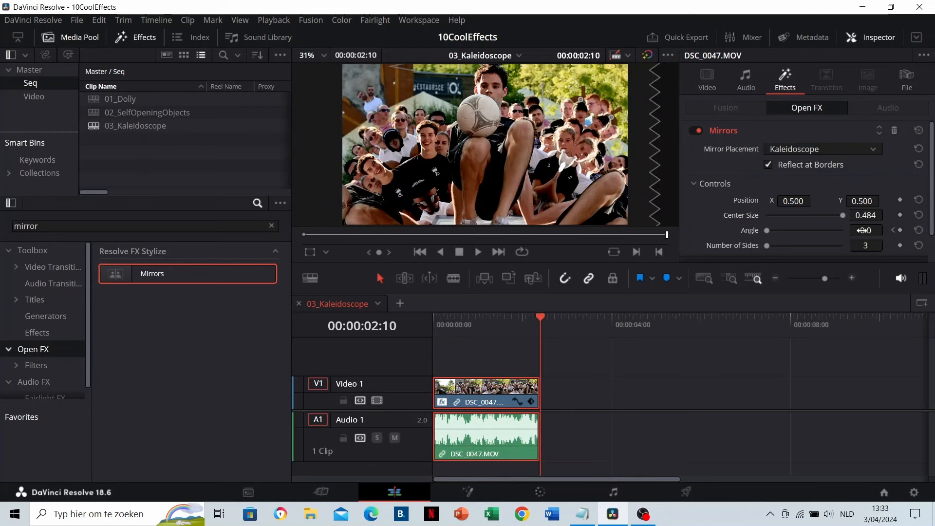
pyautogui.moveTo(865, 231); pyautogui.dragTo(923, 230)
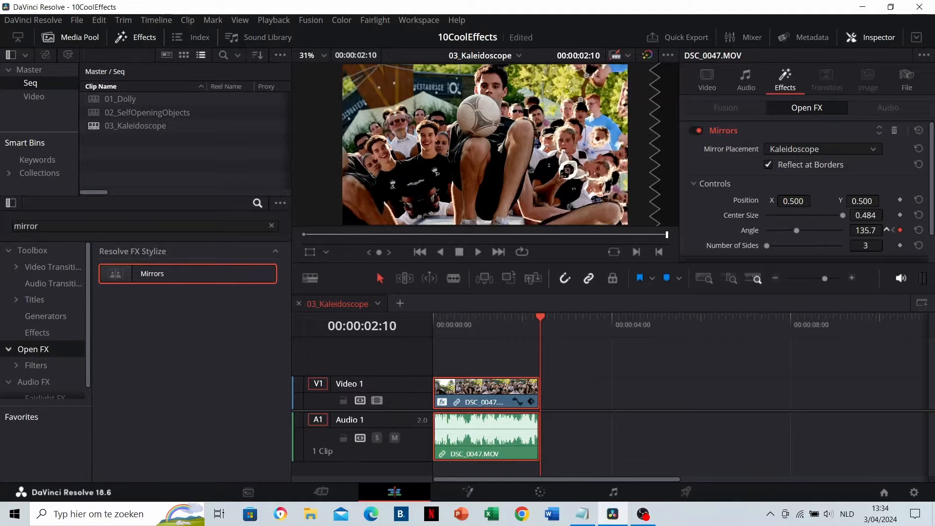
pyautogui.click(437, 321)
pyautogui.press('space')
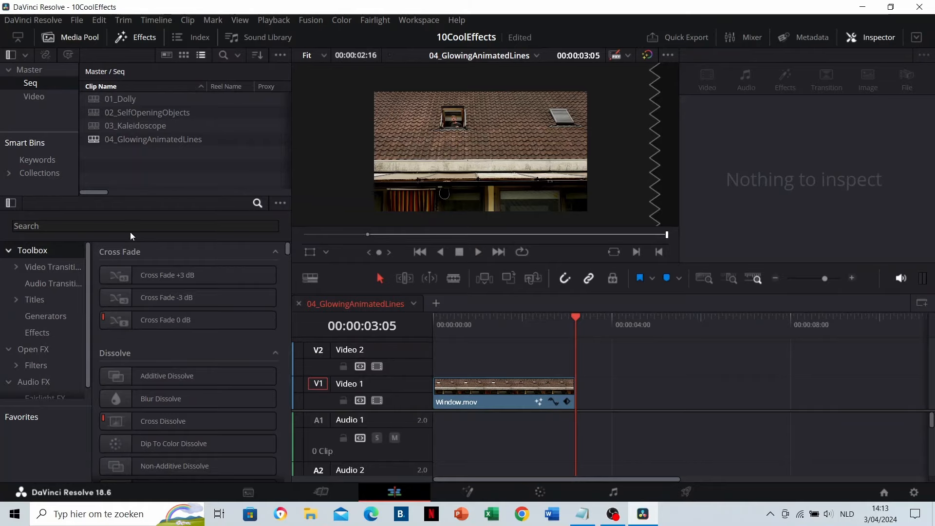
# Step: Place an Adjustment Clip on Video 2 above Window.mov, trim it to the same length and return the playhead to the start
pyautogui.click(124, 227)
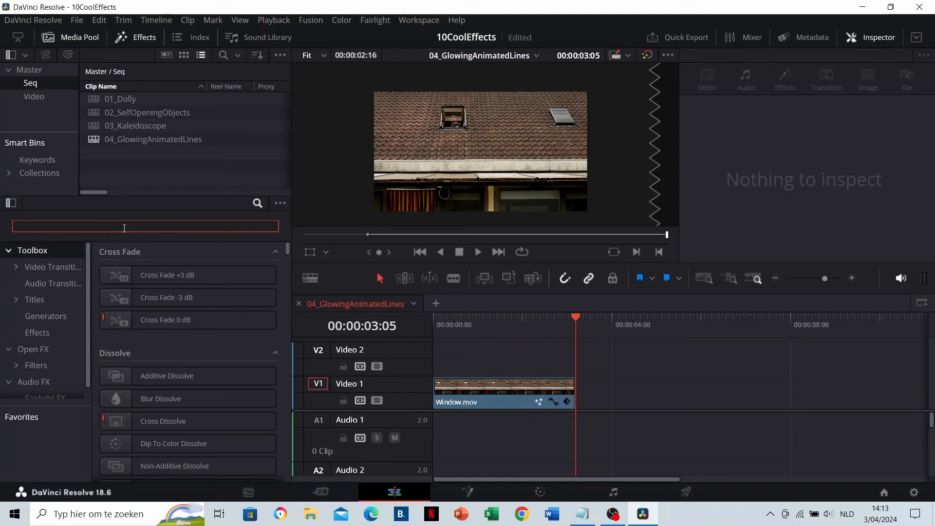
pyautogui.write('adjus')
pyautogui.moveTo(151, 276); pyautogui.dragTo(434, 355)
pyautogui.moveTo(652, 359); pyautogui.dragTo(570, 358)
pyautogui.moveTo(473, 319); pyautogui.dragTo(432, 323)
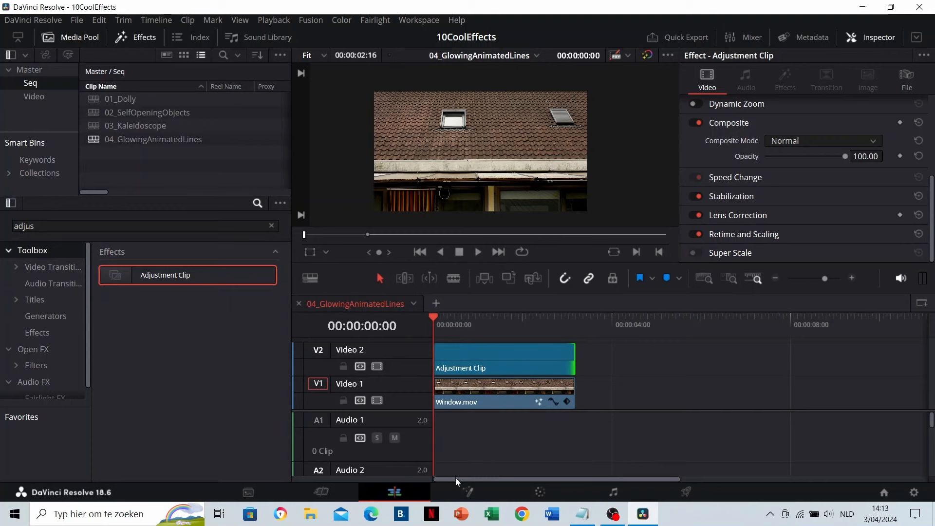
# Step: Open the adjustment clip in Fusion and insert a Merge node between MediaIn1 and MediaOut1
pyautogui.click(466, 493)
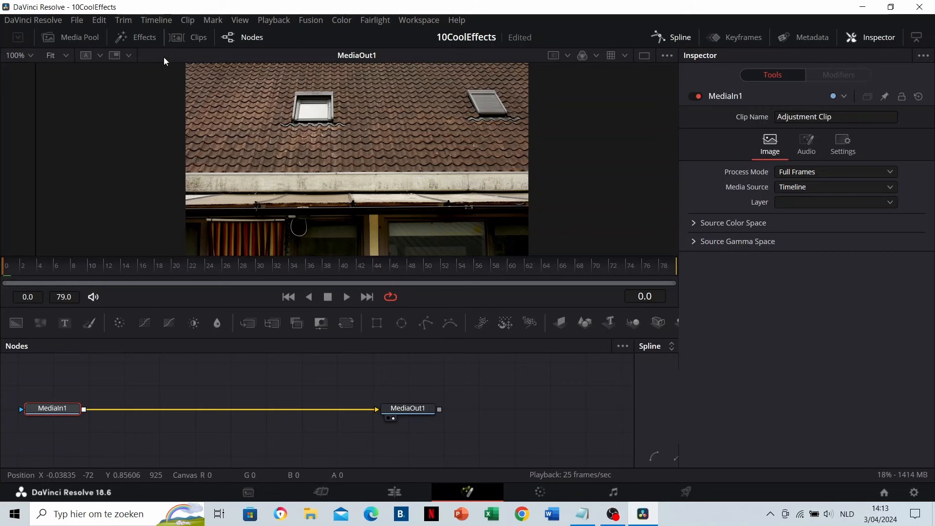
pyautogui.click(186, 39)
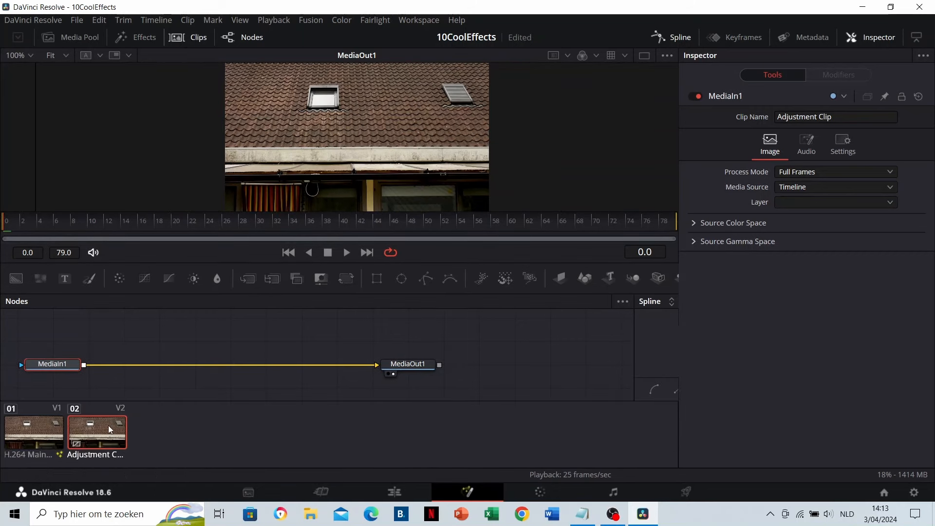
pyautogui.click(127, 39)
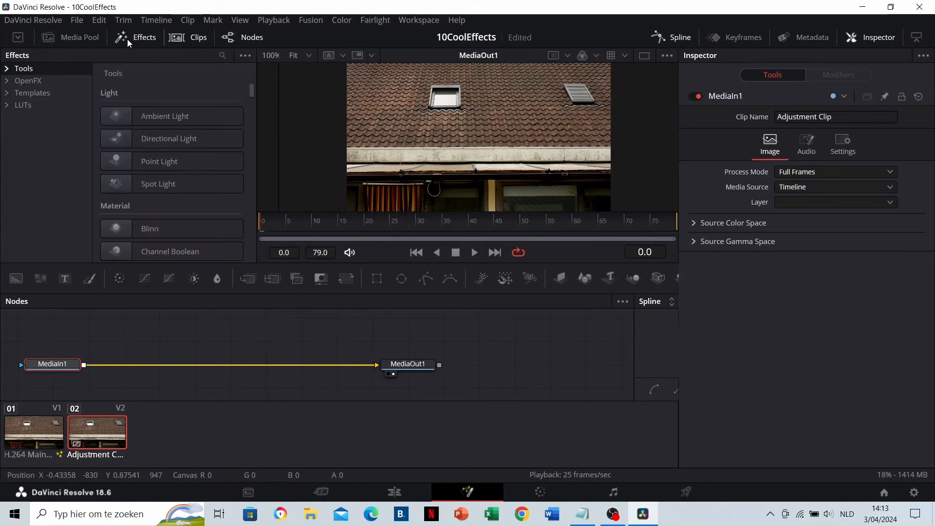
pyautogui.click(222, 56)
pyautogui.write('merge')
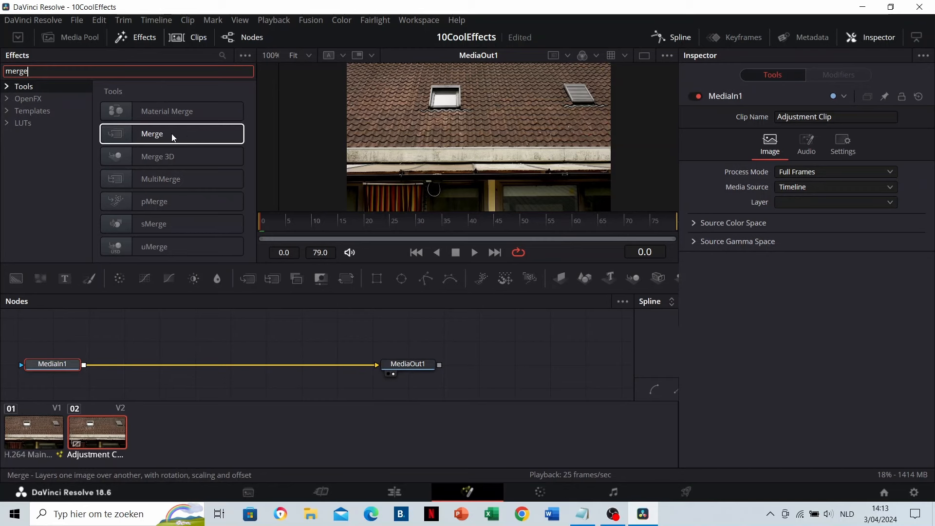
pyautogui.moveTo(172, 133); pyautogui.dragTo(177, 204)
pyautogui.moveTo(223, 369); pyautogui.dragTo(220, 371)
# Step: Add a Background node above the Merge node's input line and make it transparent with Alpha 0.0
pyautogui.click(50, 68)
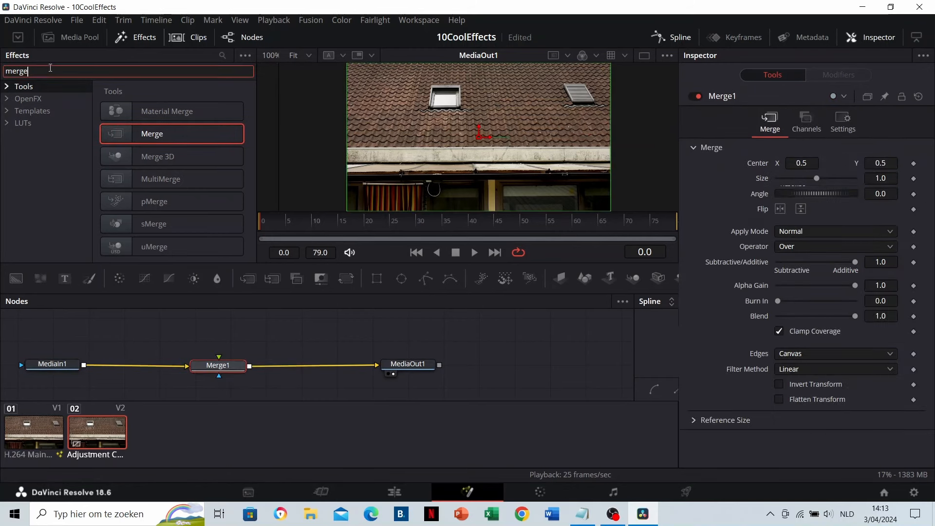
pyautogui.write('back')
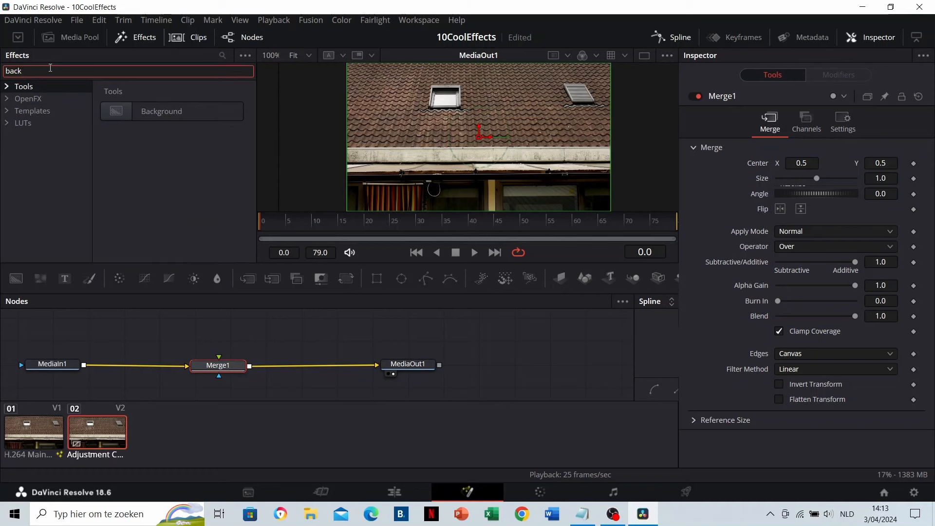
pyautogui.moveTo(132, 104); pyautogui.dragTo(153, 336)
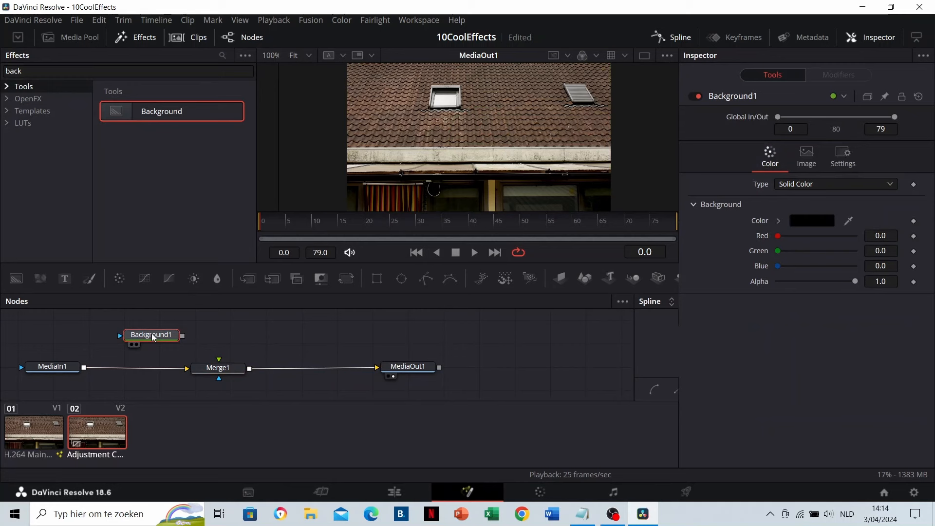
pyautogui.moveTo(855, 281); pyautogui.dragTo(779, 282)
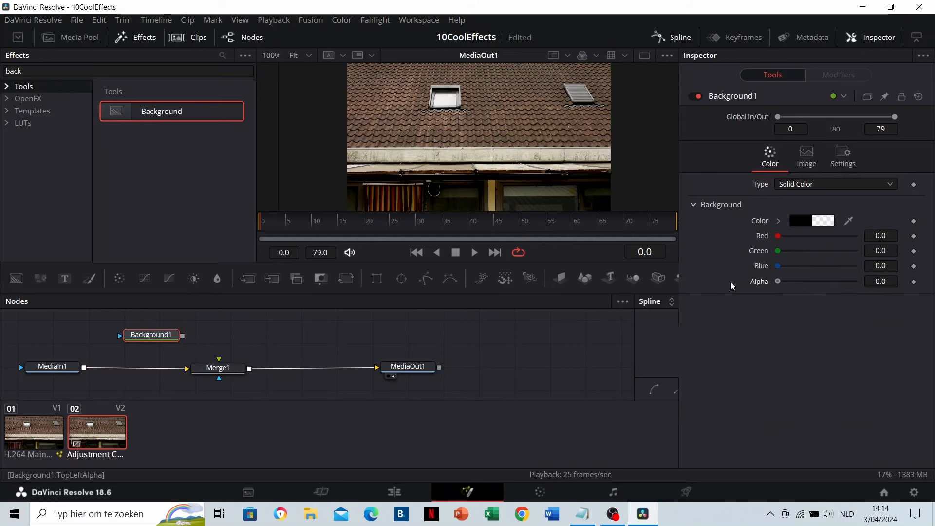
# Step: Add a Paint node fed by the Background node and connect its output to the Merge node's foreground
pyautogui.doubleClick(128, 71)
pyautogui.write('pain')
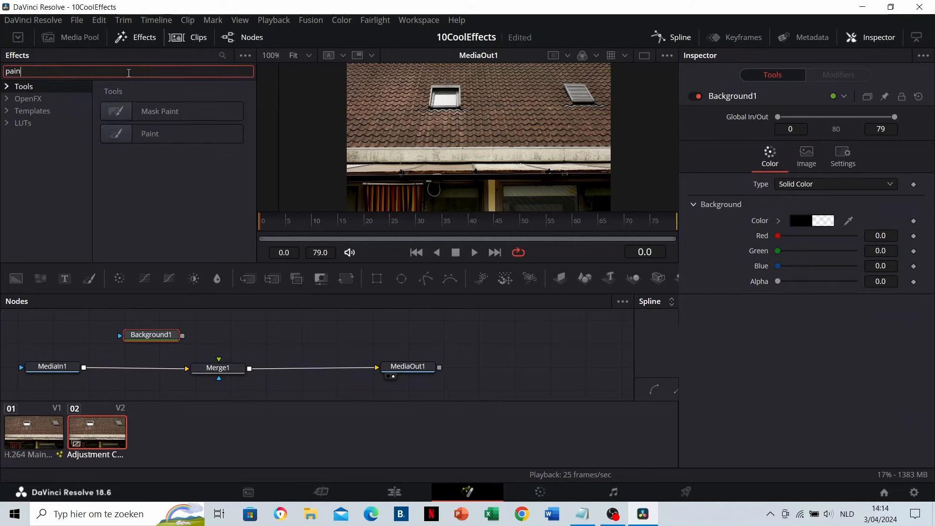
pyautogui.moveTo(147, 139); pyautogui.dragTo(185, 220)
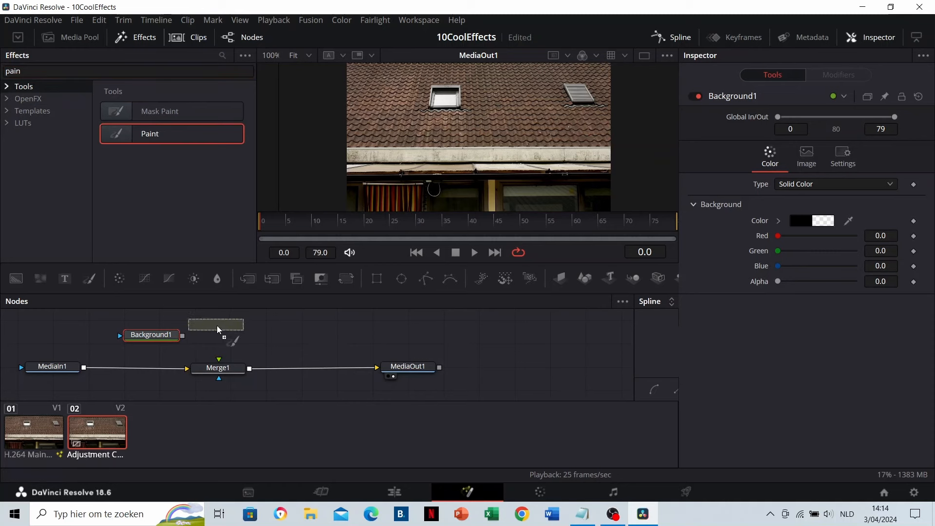
pyautogui.moveTo(225, 334); pyautogui.dragTo(209, 332)
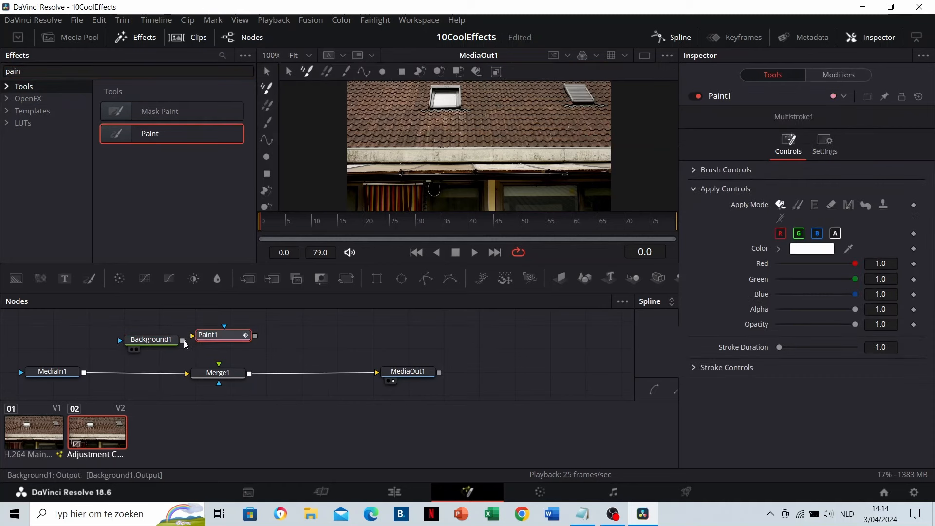
pyautogui.moveTo(255, 336); pyautogui.dragTo(226, 373)
pyautogui.moveTo(225, 336); pyautogui.dragTo(229, 341)
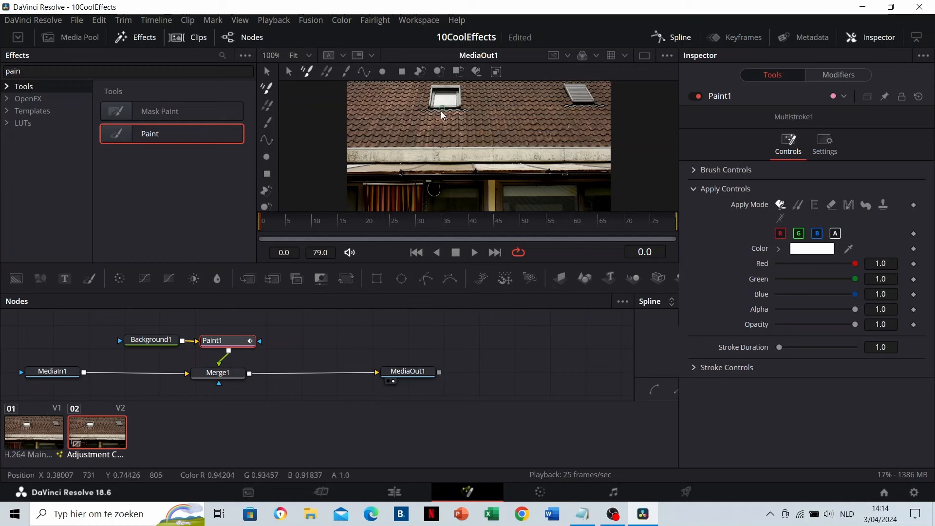
# Step: Trace the roof window's frame with a closed Polyline Stroke and set its brush size to 0.0118 and softness to 0.646
pyautogui.scroll(3, 442, 113)
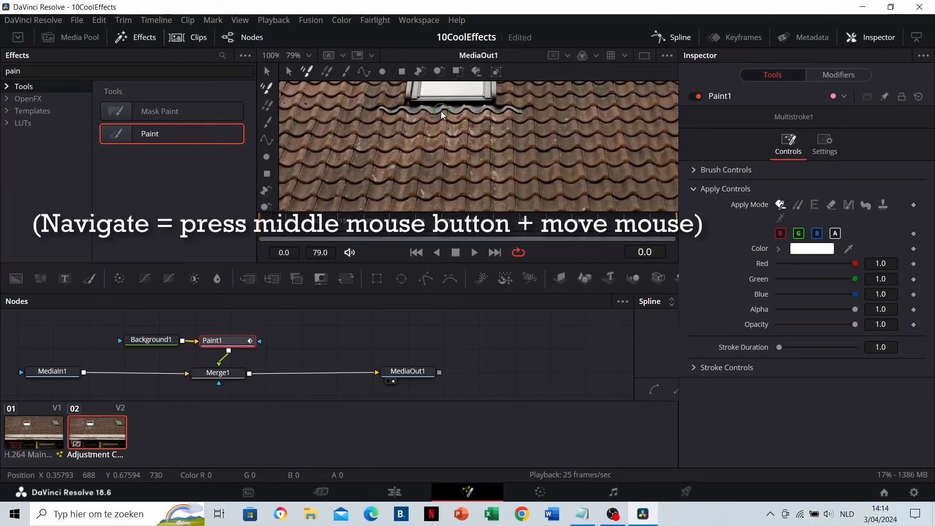
pyautogui.moveTo(441, 112); pyautogui.dragTo(438, 174)
pyautogui.scroll(2, 437, 175)
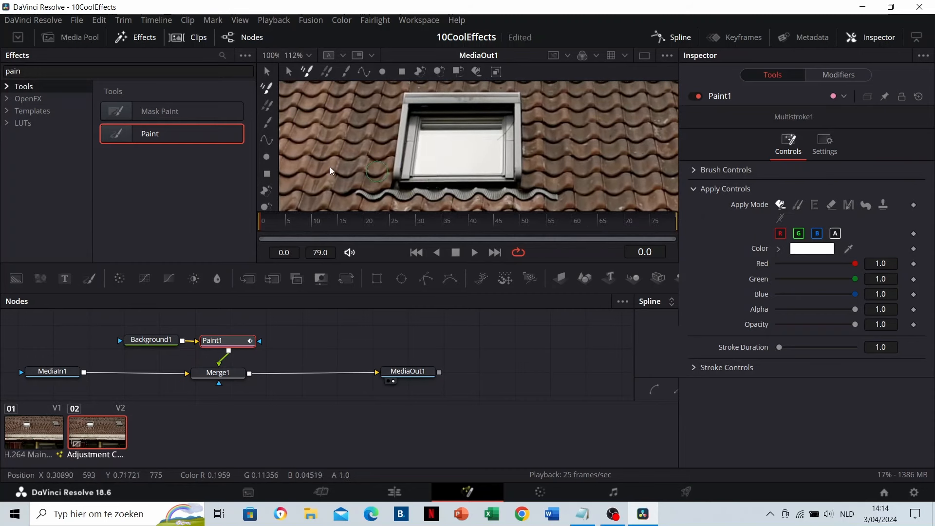
pyautogui.click(267, 141)
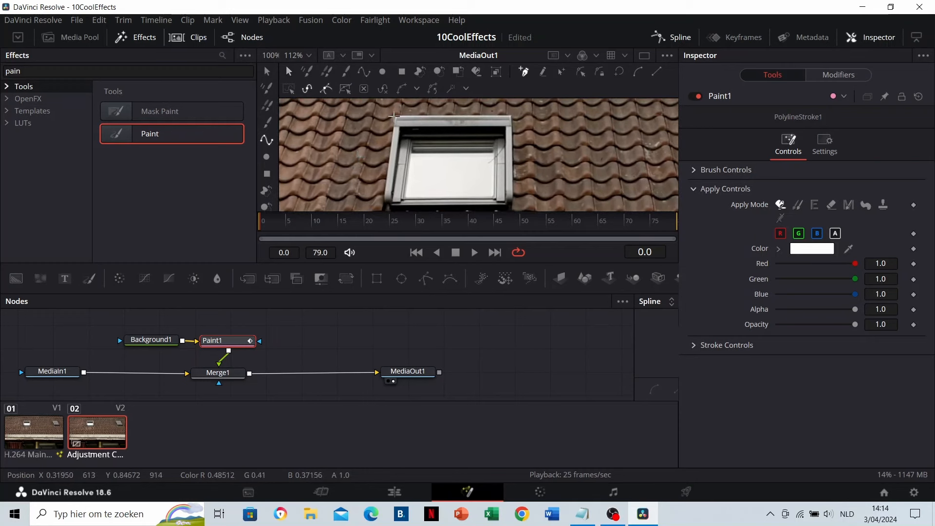
pyautogui.moveTo(395, 116); pyautogui.dragTo(501, 116)
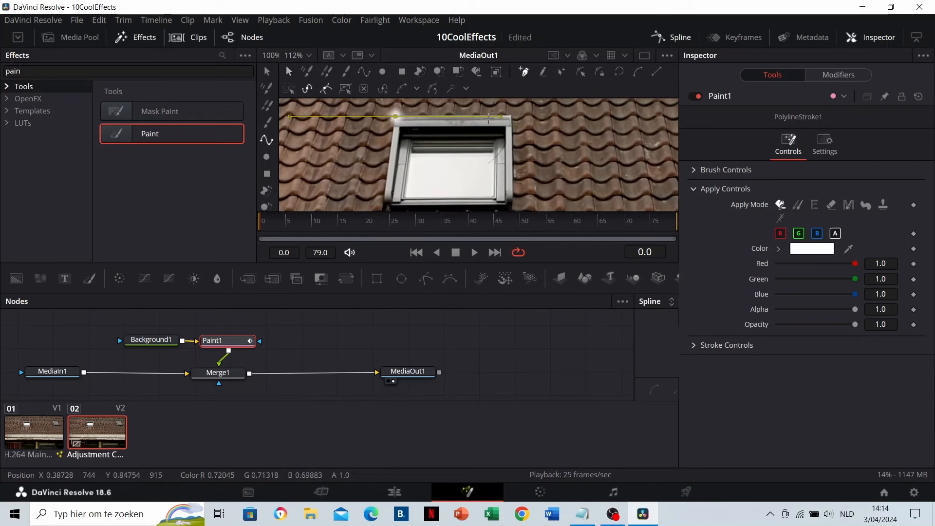
pyautogui.click(512, 115)
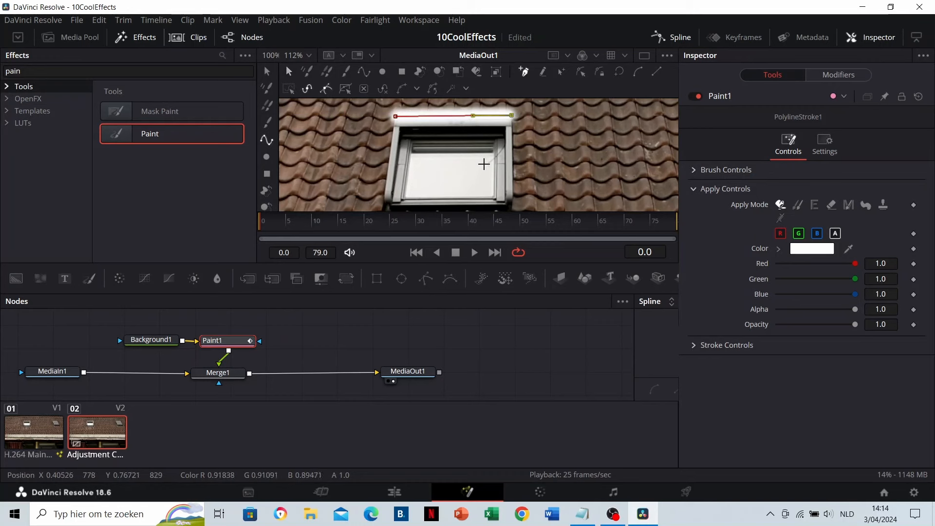
pyautogui.moveTo(484, 164); pyautogui.dragTo(480, 138)
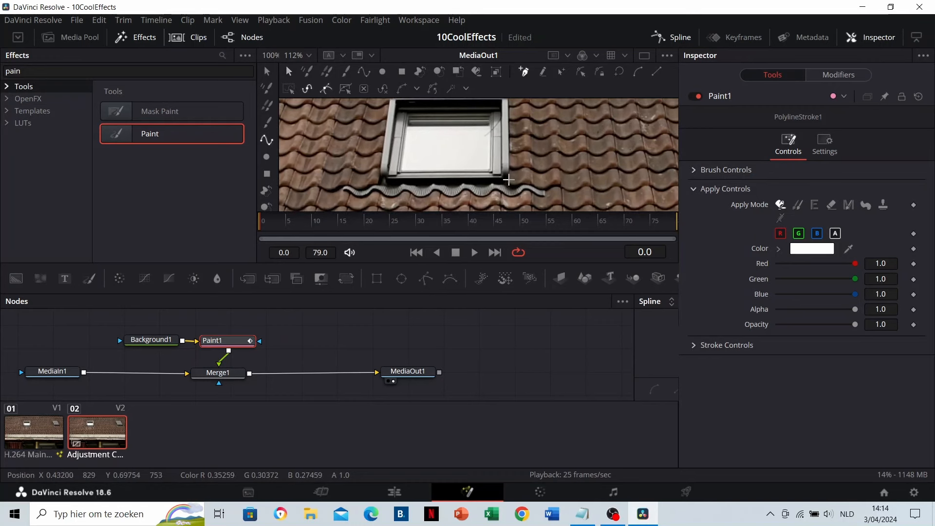
pyautogui.click(382, 180)
pyautogui.moveTo(366, 143); pyautogui.dragTo(359, 179)
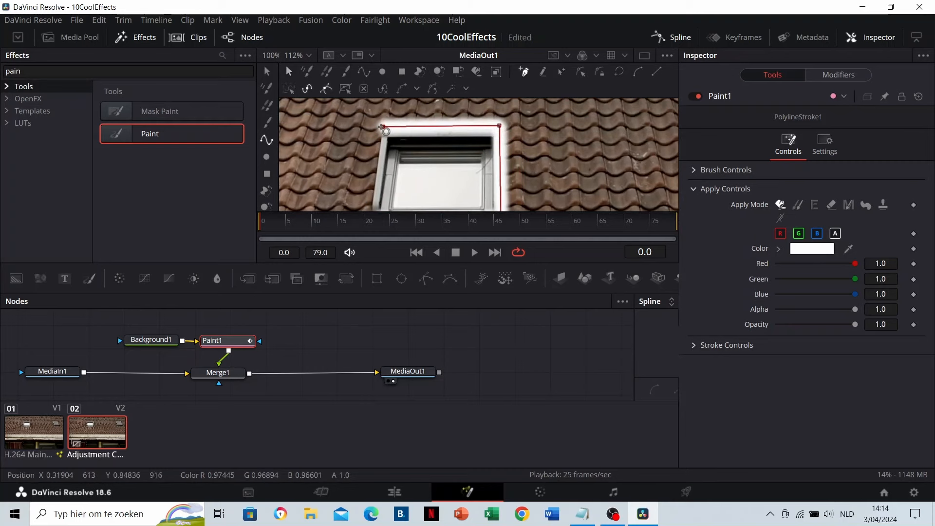
pyautogui.click(384, 126)
pyautogui.moveTo(354, 150); pyautogui.dragTo(349, 139)
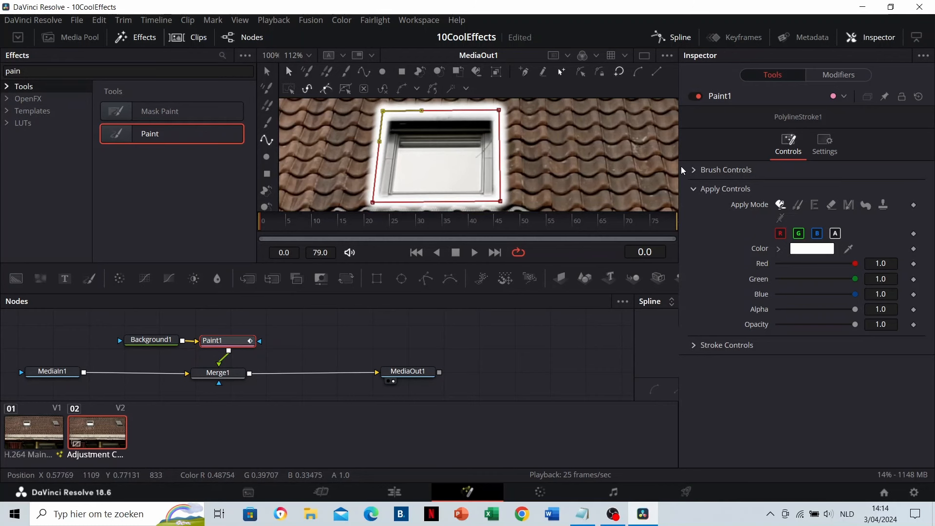
pyautogui.click(693, 170)
pyautogui.moveTo(795, 220); pyautogui.dragTo(801, 233)
# Step: Insert a Soft Glow node between the Paint node and the Merge node's foreground, and tidy up the row of upper nodes
pyautogui.tripleClick(118, 72)
pyautogui.write('glo')
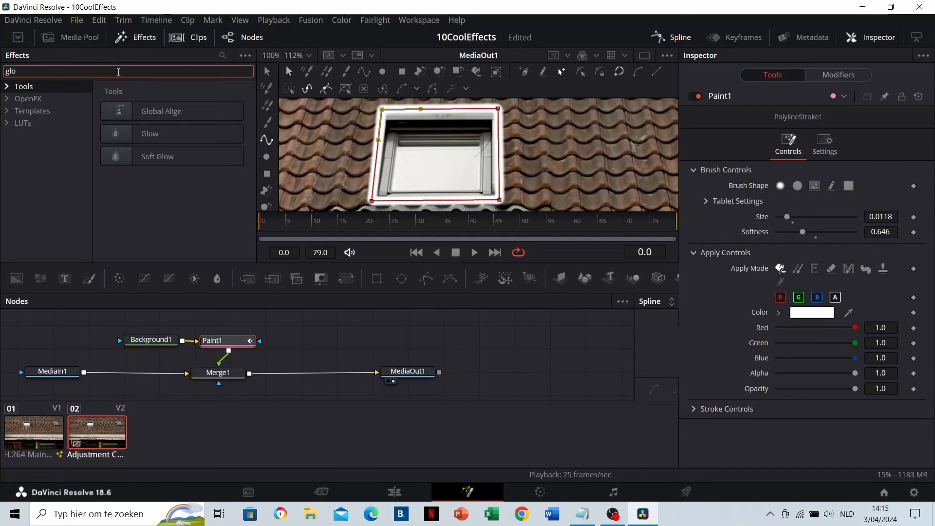
pyautogui.moveTo(156, 159); pyautogui.dragTo(292, 308)
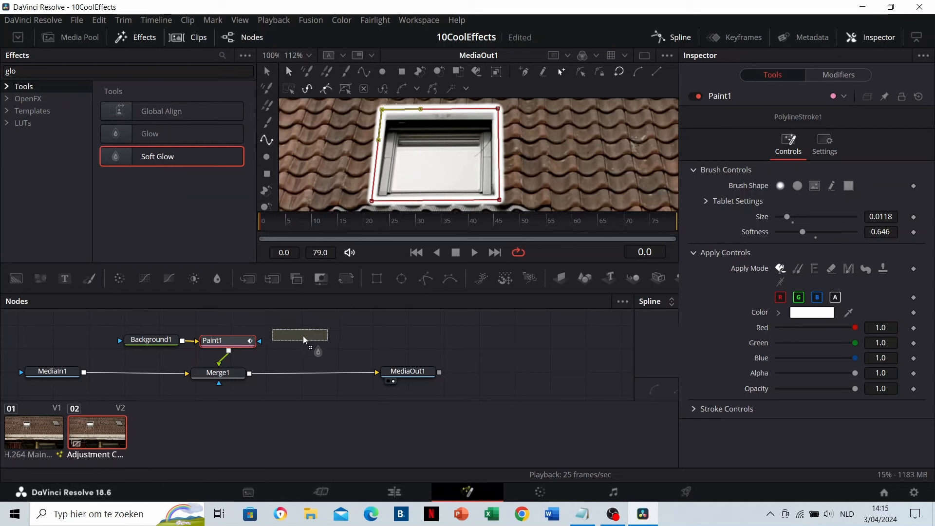
pyautogui.moveTo(304, 339); pyautogui.dragTo(304, 337)
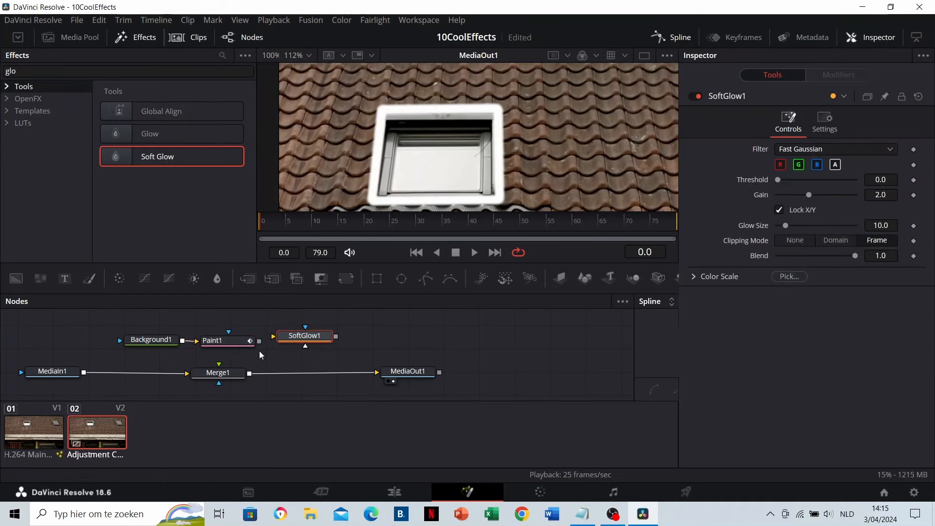
pyautogui.moveTo(260, 341); pyautogui.dragTo(274, 337)
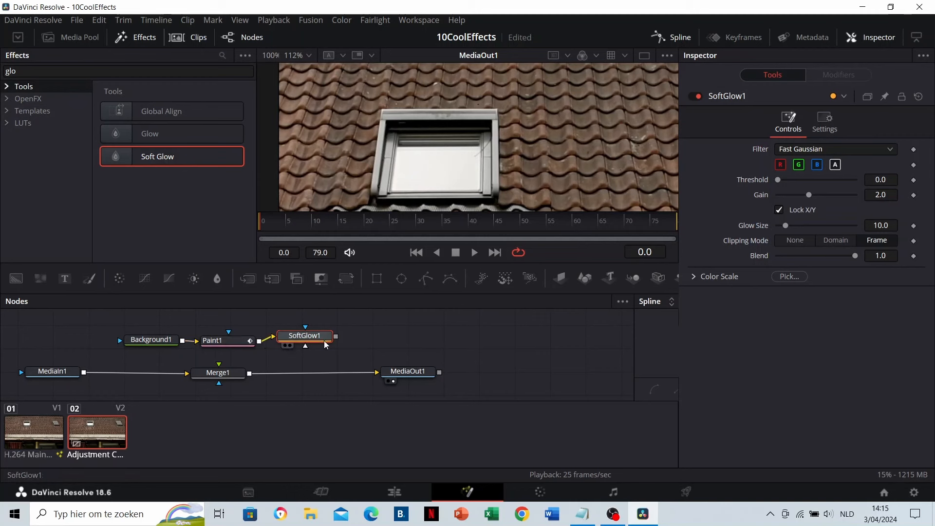
pyautogui.moveTo(336, 337); pyautogui.dragTo(222, 374)
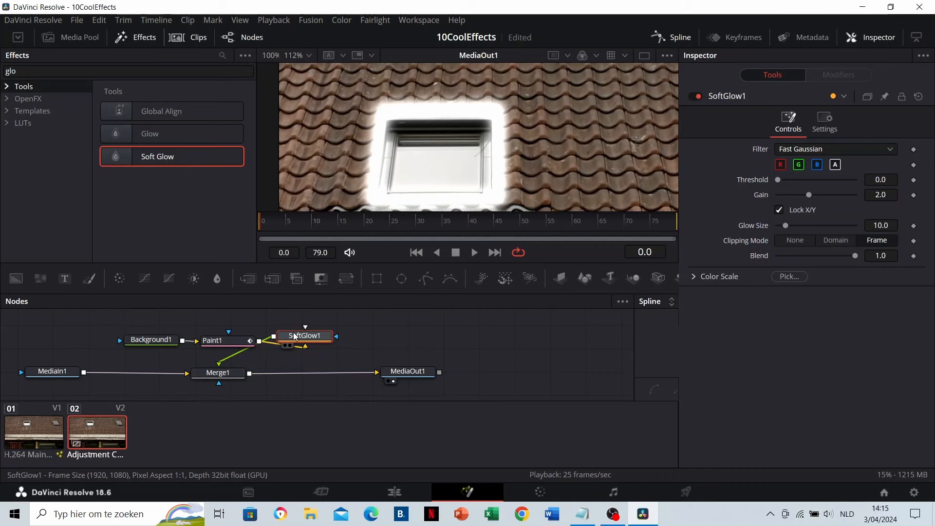
pyautogui.moveTo(293, 337); pyautogui.dragTo(326, 332)
pyautogui.moveTo(234, 343); pyautogui.dragTo(235, 336)
pyautogui.moveTo(154, 341); pyautogui.dragTo(148, 335)
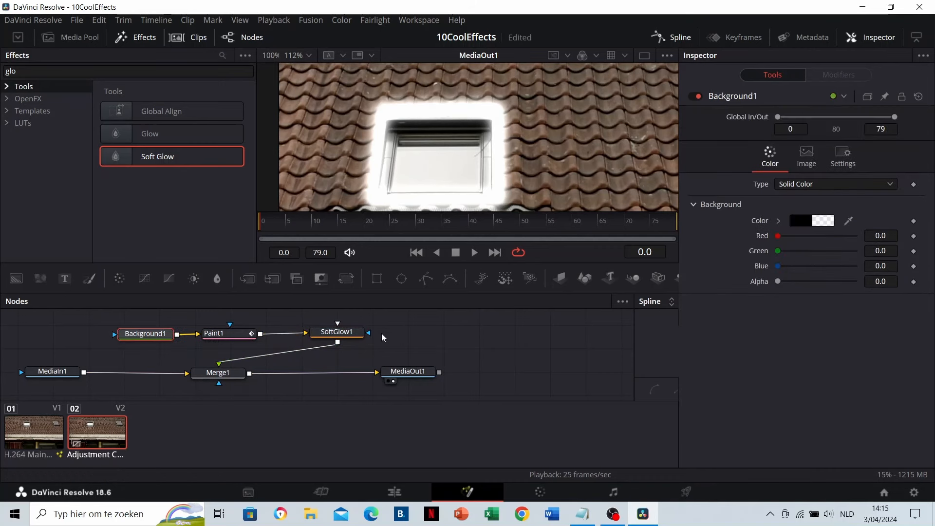
# Step: Set the Soft Glow node's gain to 0.63 and glow size to 16.5
pyautogui.click(337, 332)
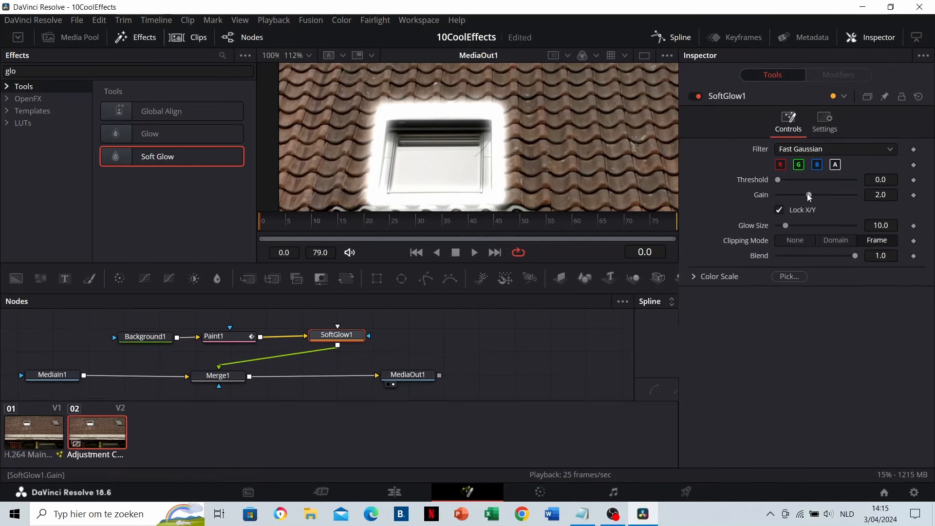
pyautogui.moveTo(807, 196); pyautogui.dragTo(790, 227)
pyautogui.moveTo(785, 195); pyautogui.dragTo(787, 196)
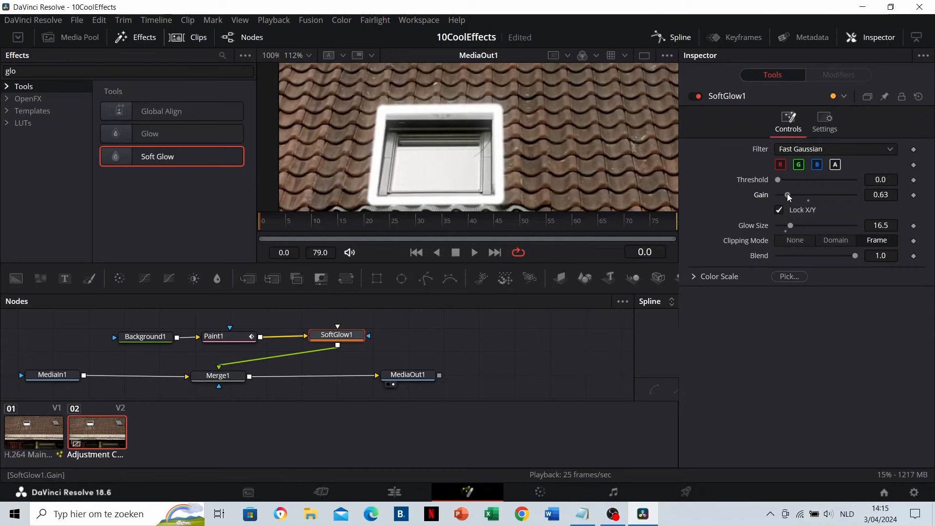
# Step: Set the painted outline's brush size to 0.011, softness to 0.867 and color to yellow #fbff00
pyautogui.click(217, 337)
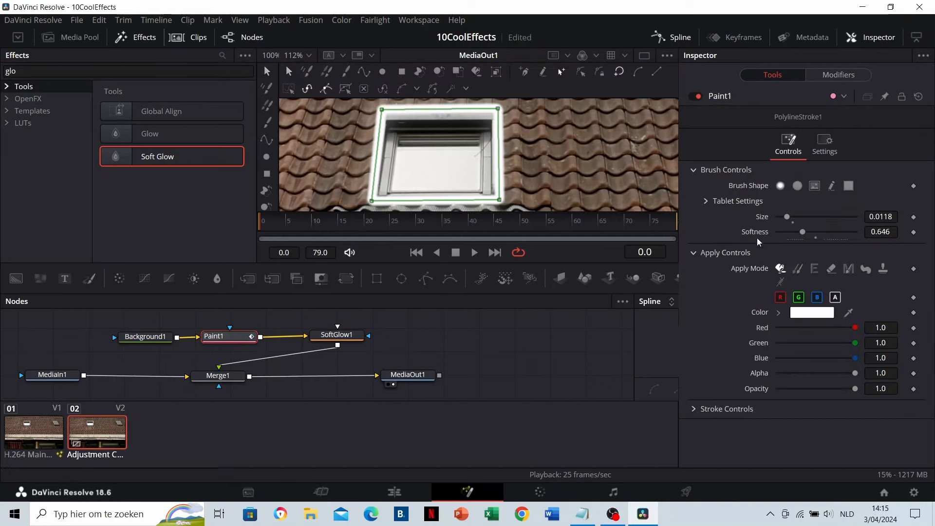
pyautogui.moveTo(789, 220); pyautogui.dragTo(811, 235)
pyautogui.click(806, 314)
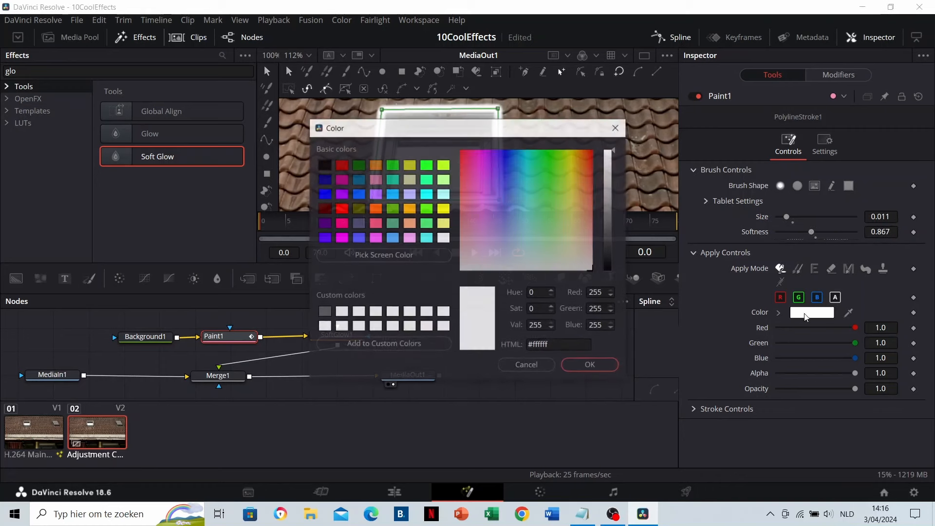
pyautogui.click(572, 152)
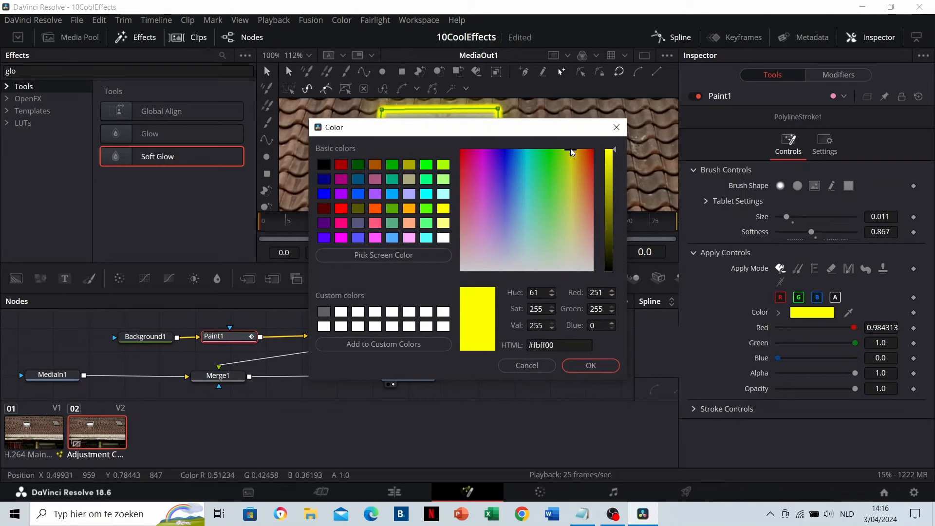
pyautogui.click(590, 366)
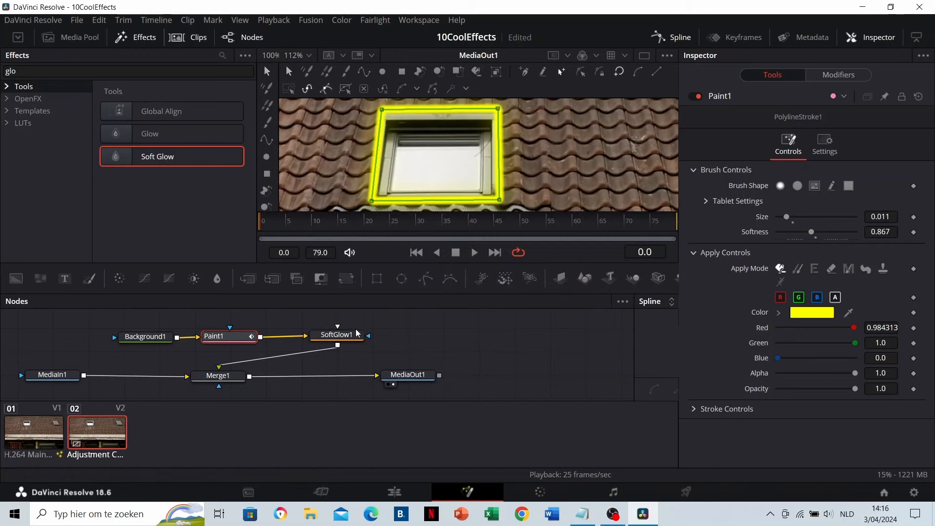
# Step: Set the Soft Glow node's gain to 1.929 and glow size to 15.0
pyautogui.click(337, 335)
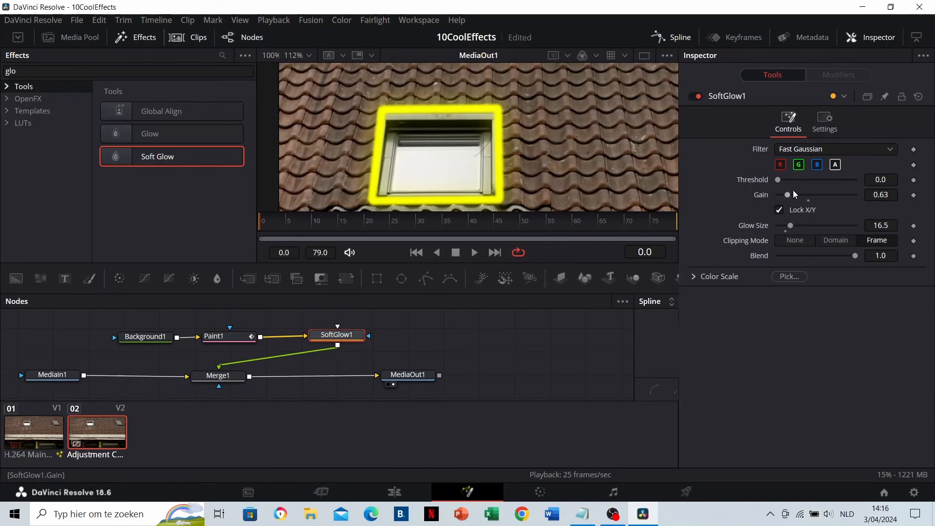
pyautogui.click(811, 196)
pyautogui.moveTo(815, 198); pyautogui.dragTo(788, 227)
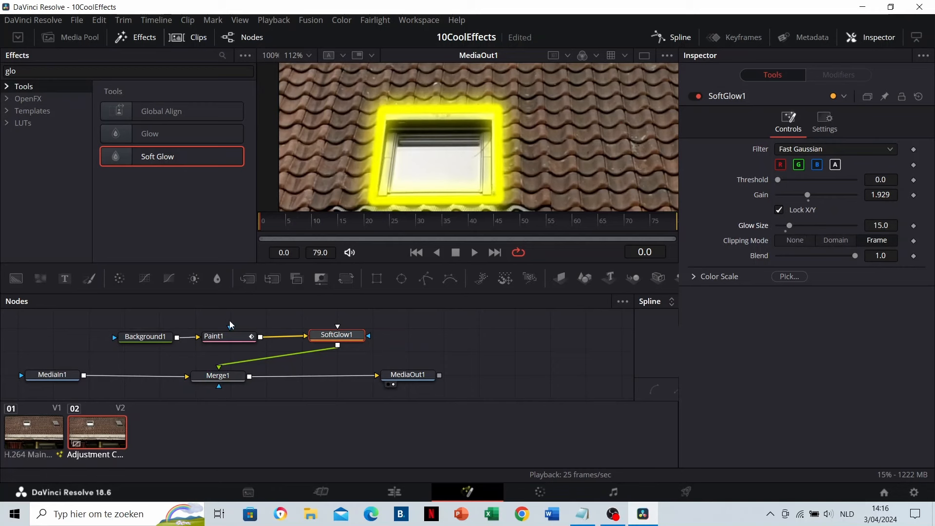
# Step: Thin the yellow outline to brush size 0.0055 and fine-tune its corner points to fit the window frame
pyautogui.click(217, 336)
pyautogui.moveTo(786, 216); pyautogui.dragTo(783, 219)
pyautogui.moveTo(498, 109); pyautogui.dragTo(498, 110)
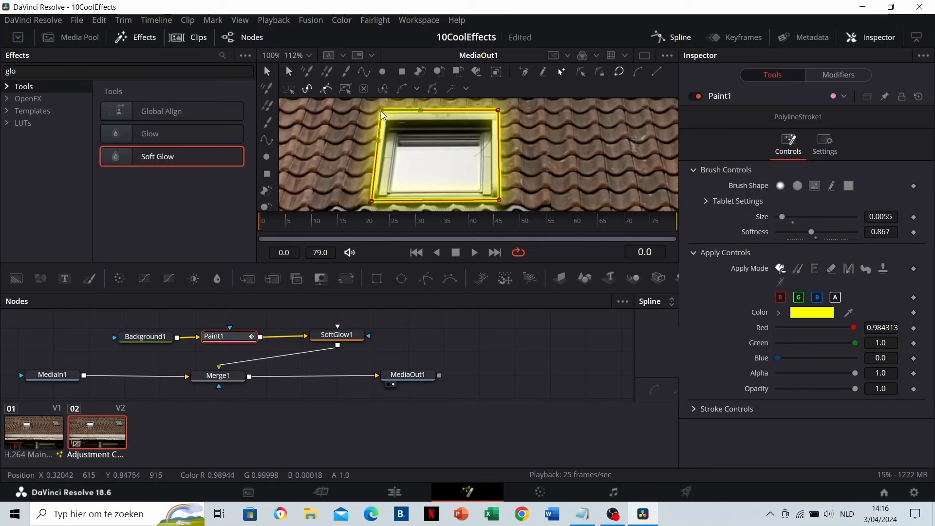
pyautogui.click(373, 201)
pyautogui.moveTo(373, 202); pyautogui.dragTo(372, 201)
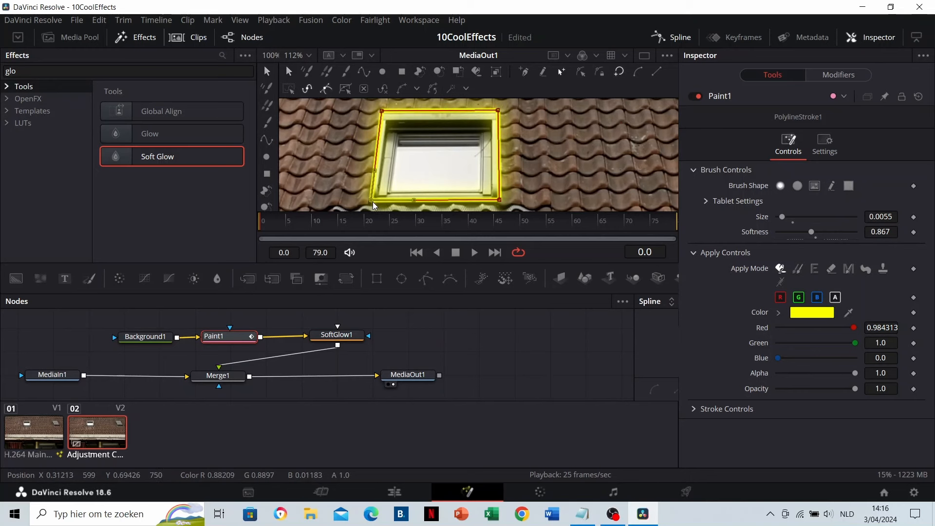
pyautogui.click(499, 199)
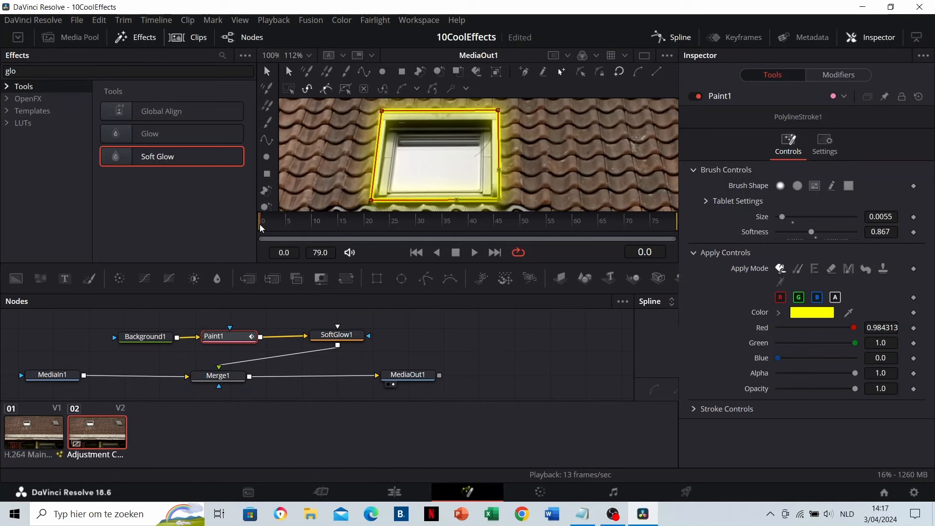
# Step: Keyframe the outline's Write On at frame 5 with both its start and end at 0.0
pyautogui.click(695, 410)
pyautogui.scroll(-3, 780, 362)
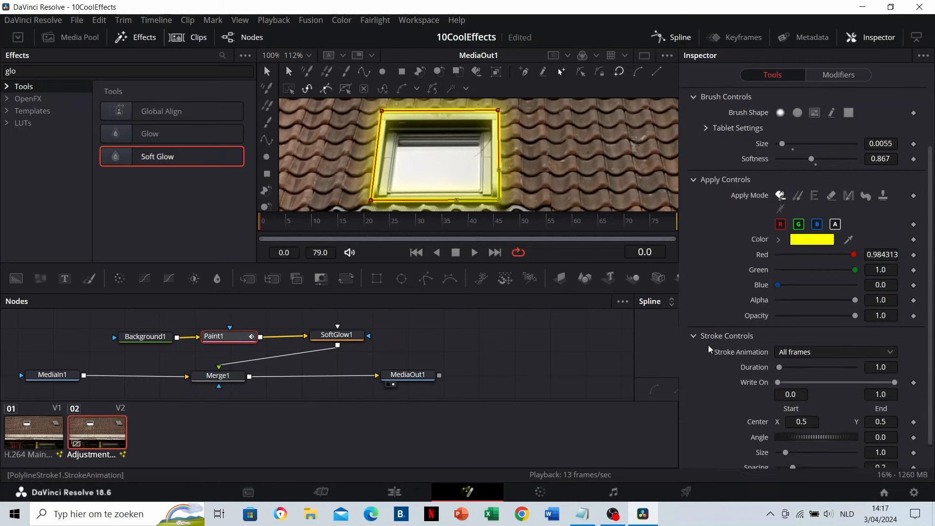
pyautogui.moveTo(778, 355); pyautogui.dragTo(900, 358)
pyautogui.moveTo(879, 355); pyautogui.dragTo(778, 355)
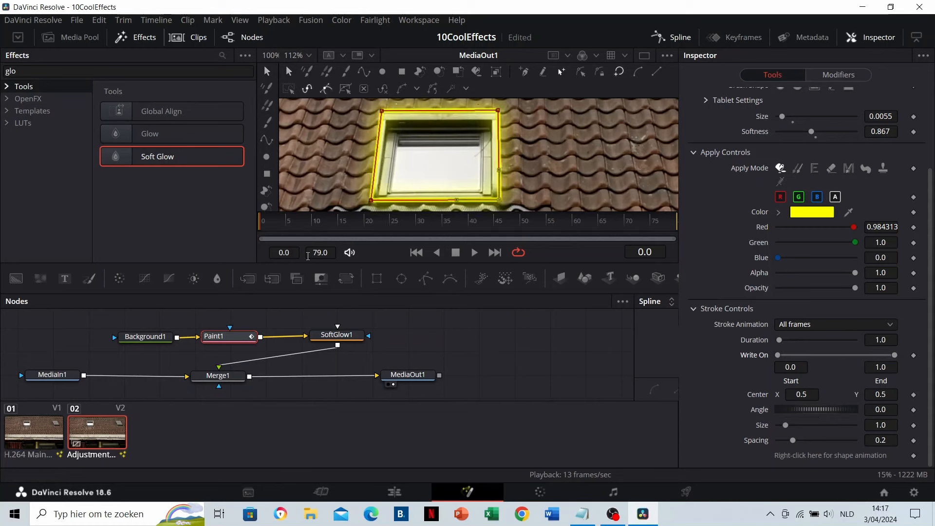
pyautogui.click(287, 226)
pyautogui.moveTo(895, 355); pyautogui.dragTo(765, 355)
pyautogui.click(914, 356)
# Step: At frame 25, set the outline's Write On end to 1.0
pyautogui.click(366, 225)
pyautogui.moveTo(366, 224); pyautogui.dragTo(392, 226)
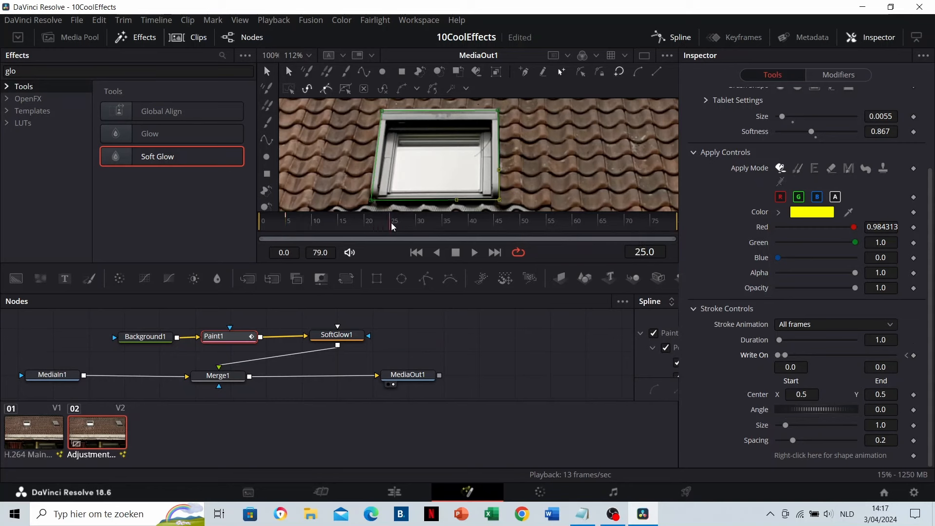
pyautogui.moveTo(785, 355); pyautogui.dragTo(906, 361)
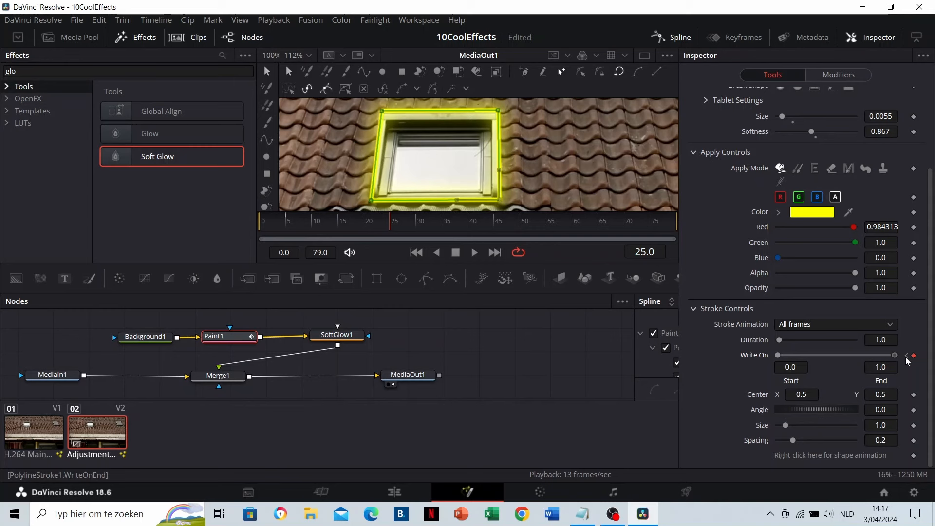
# Step: At frame 45, set the outline's Write On start to 1.0 and play the animation from frame 5
pyautogui.click(493, 223)
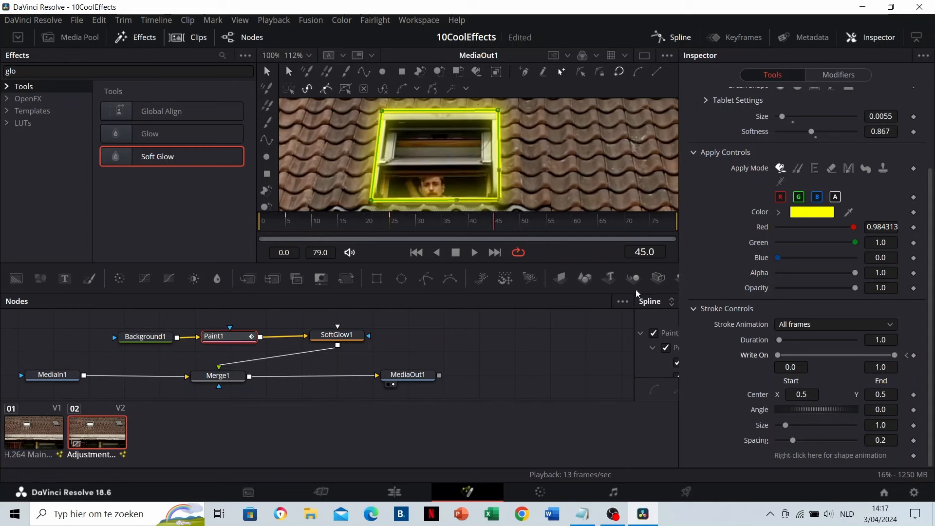
pyautogui.moveTo(777, 355); pyautogui.dragTo(904, 360)
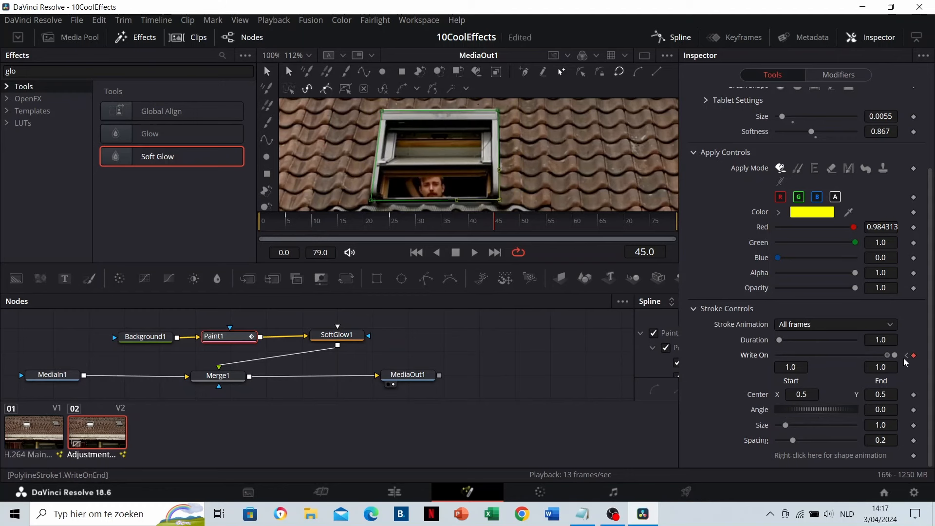
pyautogui.click(287, 221)
pyautogui.press('space')
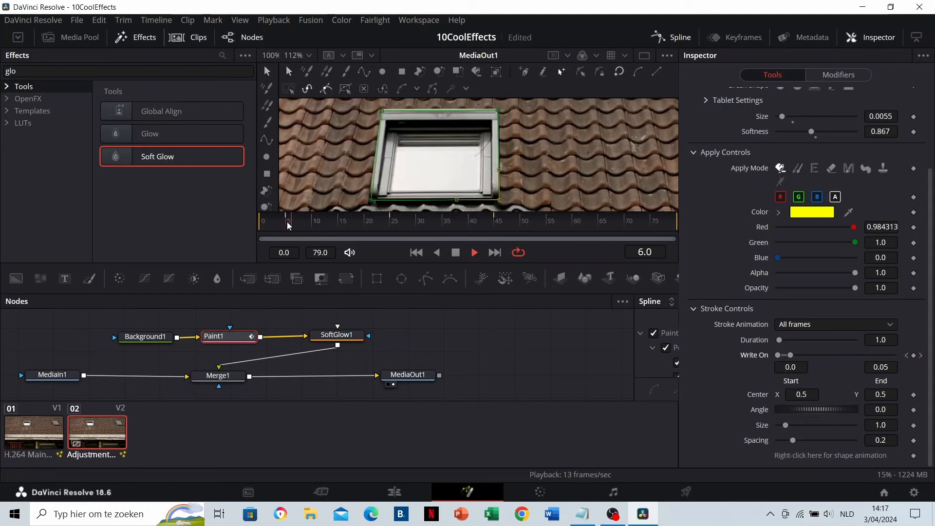
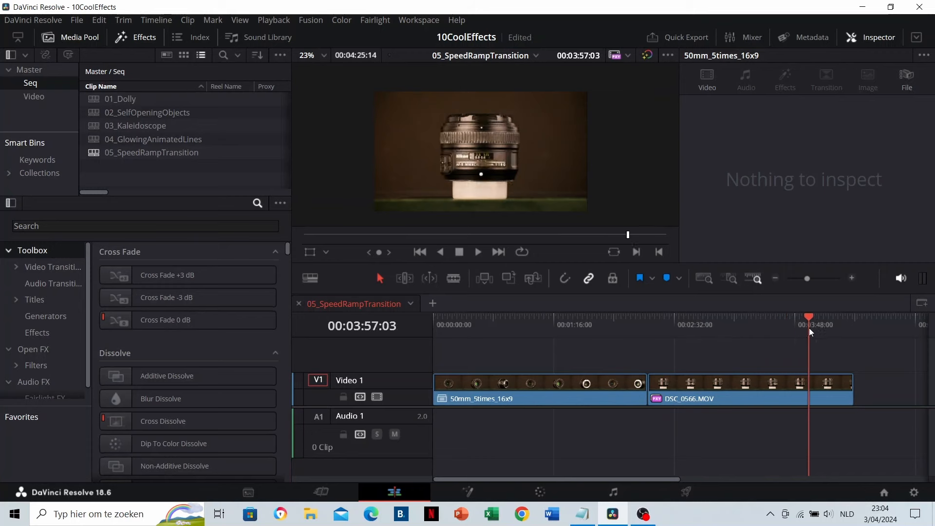
# Step: Show the Retime Controls on the 50mm_5times_16x9 clip in the 05_SpeedRampTransition timeline
pyautogui.click(488, 381)
pyautogui.rightClick(490, 386)
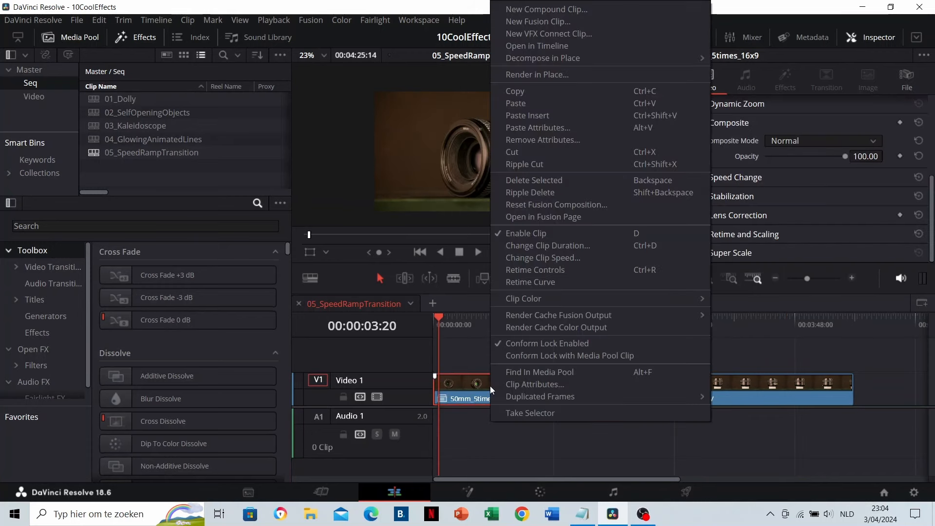
pyautogui.click(533, 274)
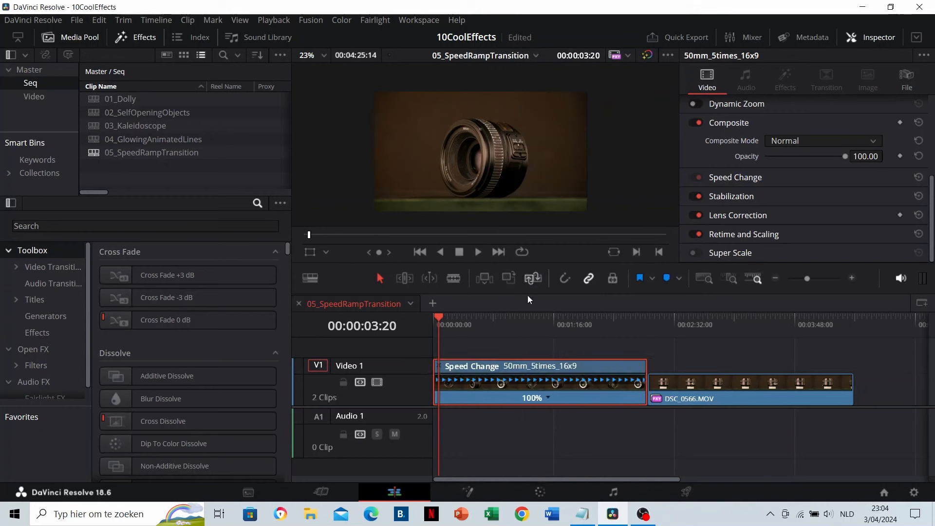
# Step: Add a speed point at 00:00:03:20 on the 50mm_5times_16x9 clip
pyautogui.click(548, 398)
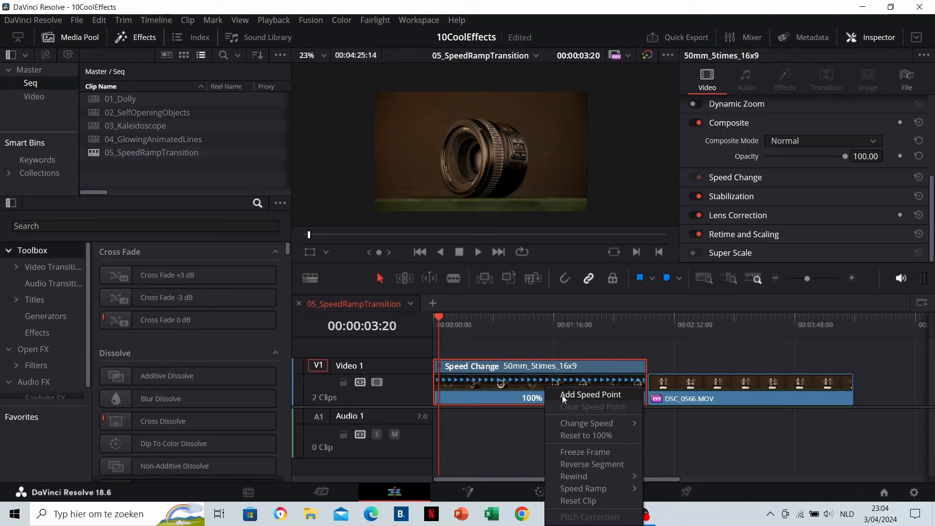
pyautogui.click(571, 393)
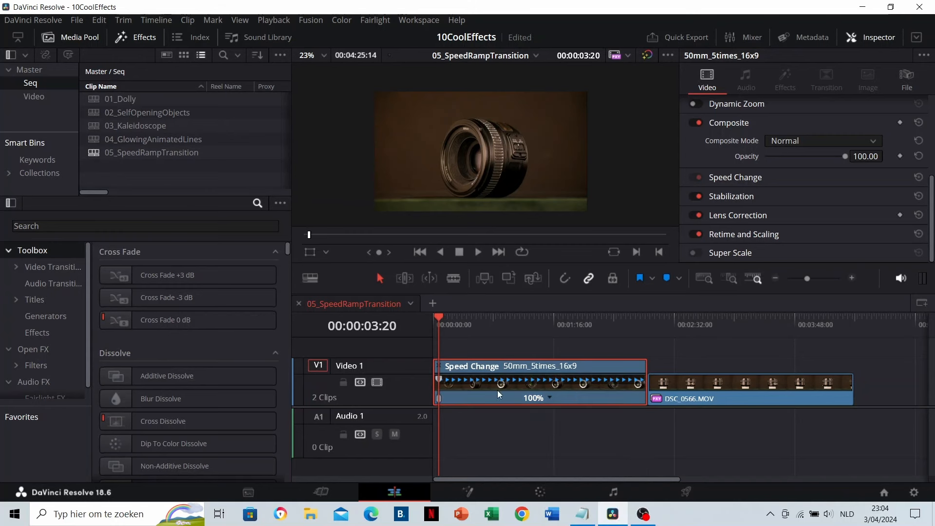
pyautogui.scroll(5, 501, 390)
pyautogui.scroll(4, 501, 389)
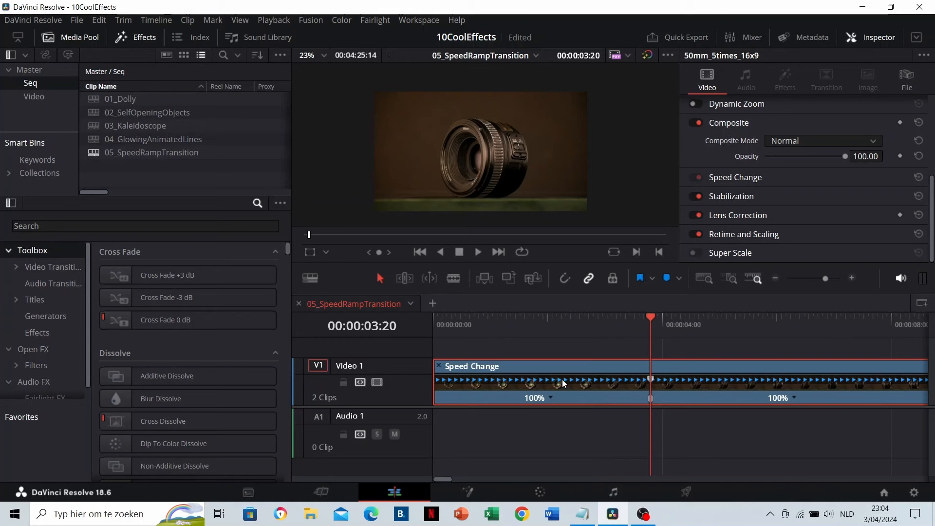
pyautogui.scroll(-8, 561, 379)
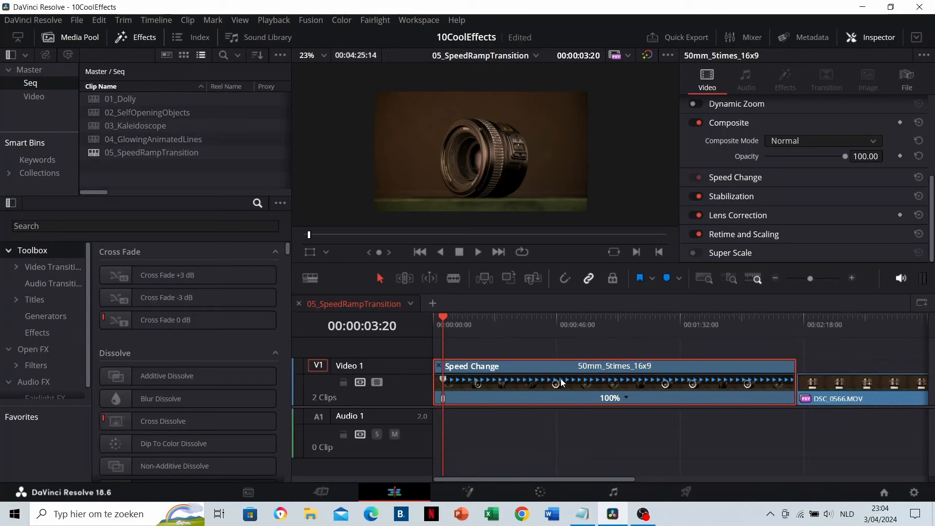
# Step: Change the speed of the 50mm clip's segment after the speed point to 800% and play the result
pyautogui.click(626, 399)
pyautogui.moveTo(690, 426)
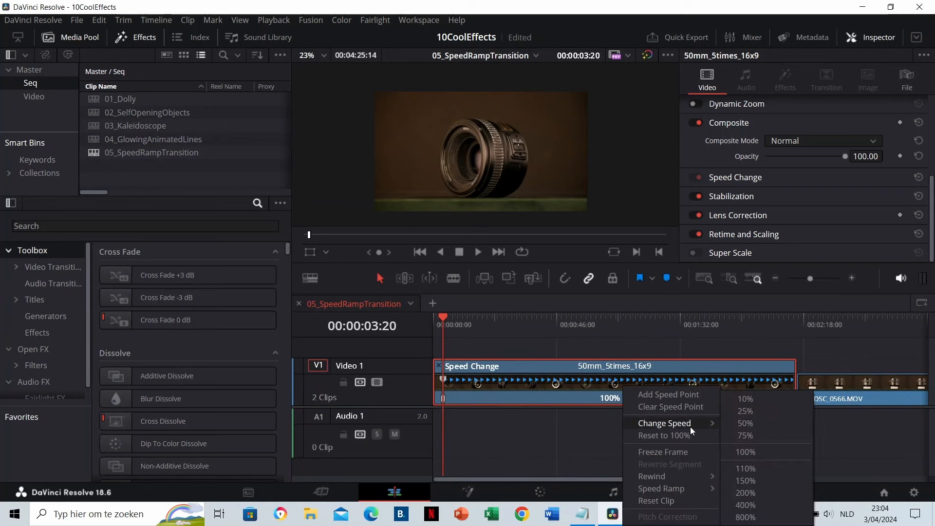
pyautogui.click(745, 517)
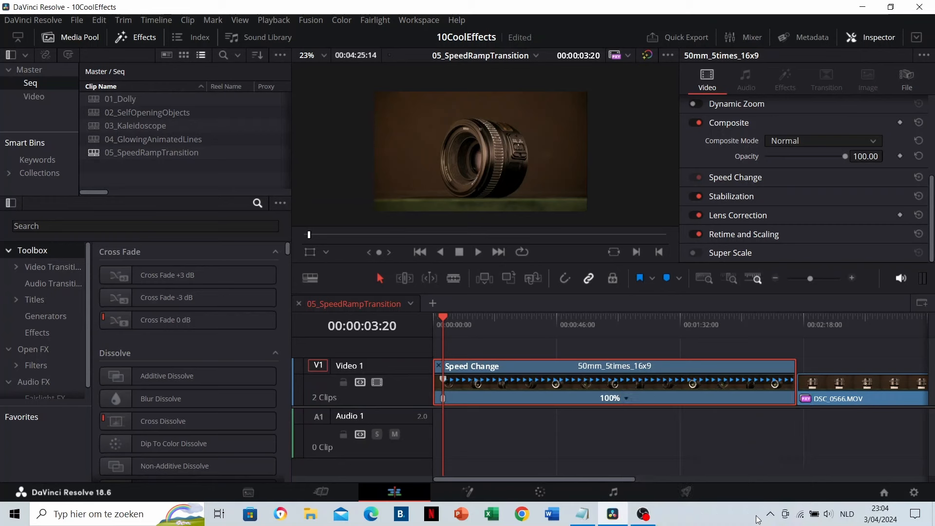
pyautogui.hotkey('ctrl', '=')
pyautogui.hotkey('ctrl', '=')
pyautogui.hotkey('ctrl', '=')
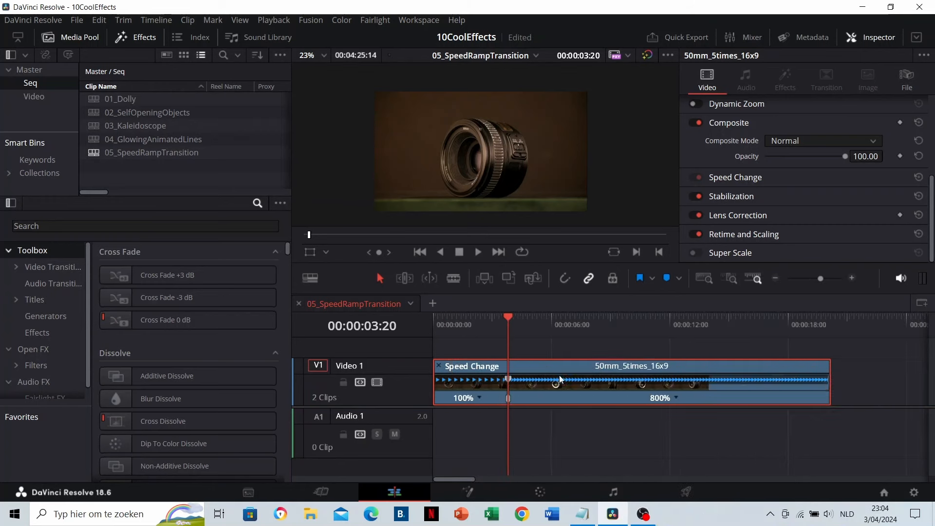
pyautogui.click(492, 323)
pyautogui.press('space')
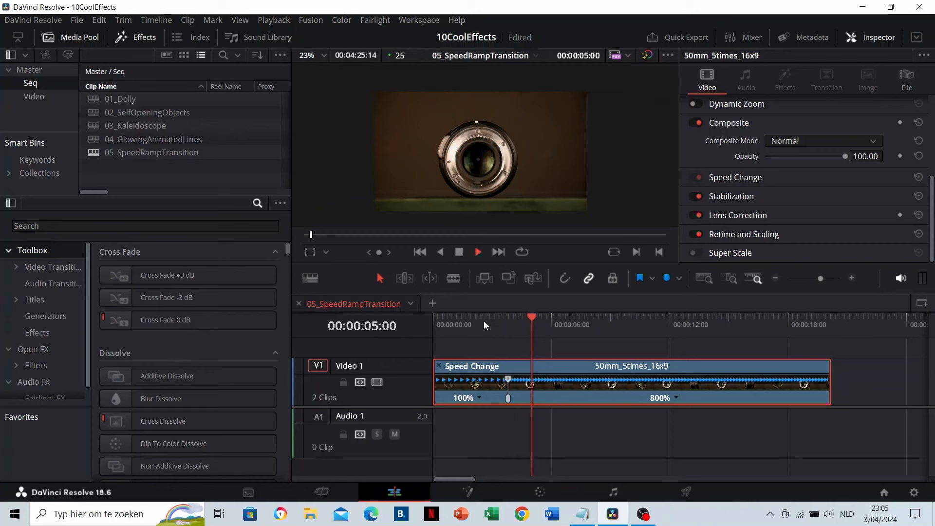
pyautogui.press('space')
# Step: Shorten the 50mm clip's fast segment to end at 00:00:05:10, raising its speed to 8000%, and play the speed change
pyautogui.moveTo(830, 365); pyautogui.dragTo(659, 362)
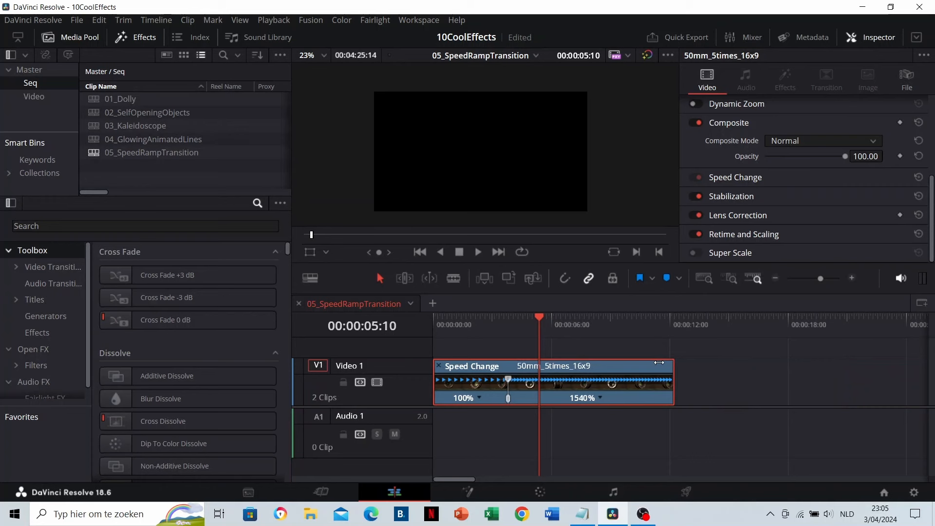
pyautogui.moveTo(659, 363); pyautogui.dragTo(537, 360)
pyautogui.hotkey('ctrl', '=')
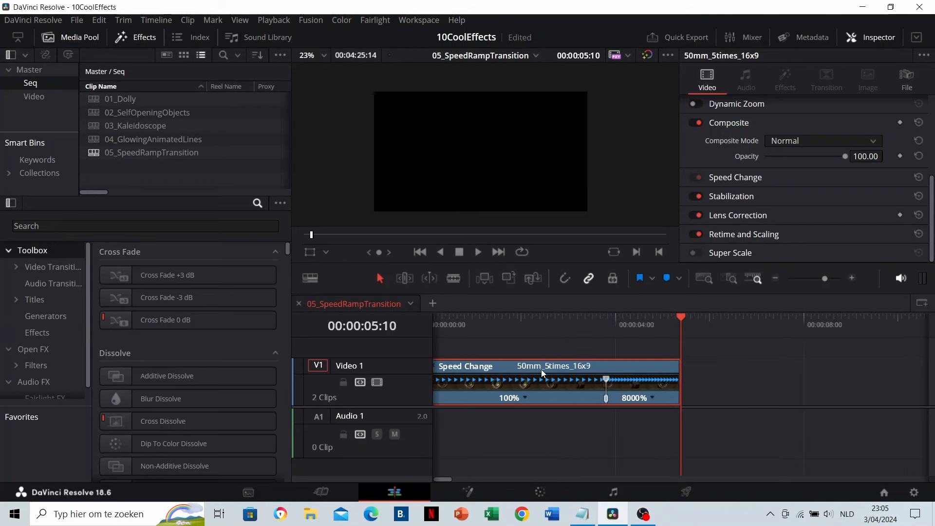
pyautogui.click(586, 327)
pyautogui.press('space')
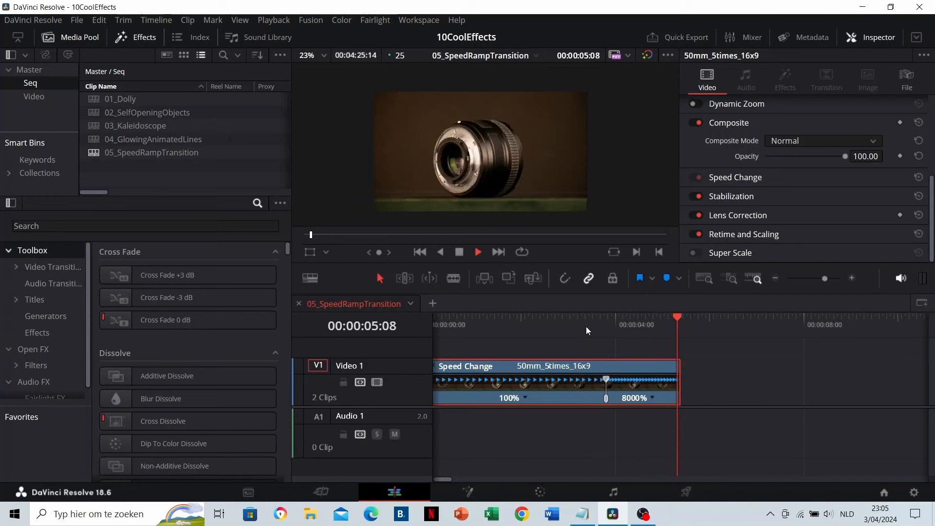
pyautogui.click(598, 326)
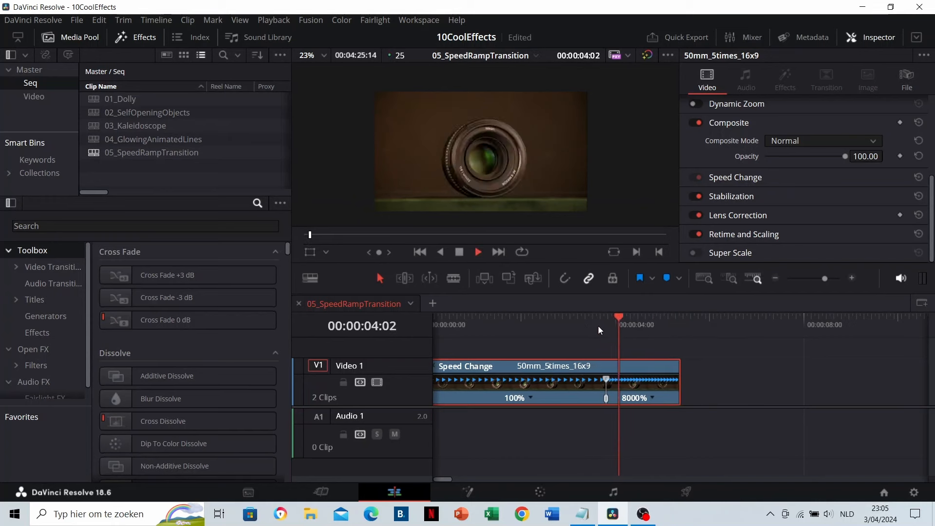
pyautogui.press('space')
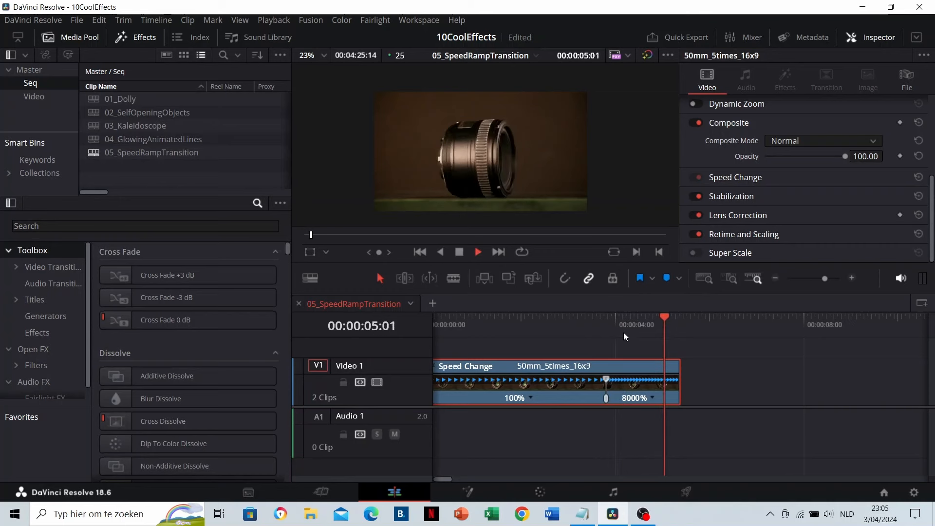
# Step: Show the Retime Curve of the 50mm_5times_16x9 clip and play across the speed point
pyautogui.rightClick(519, 384)
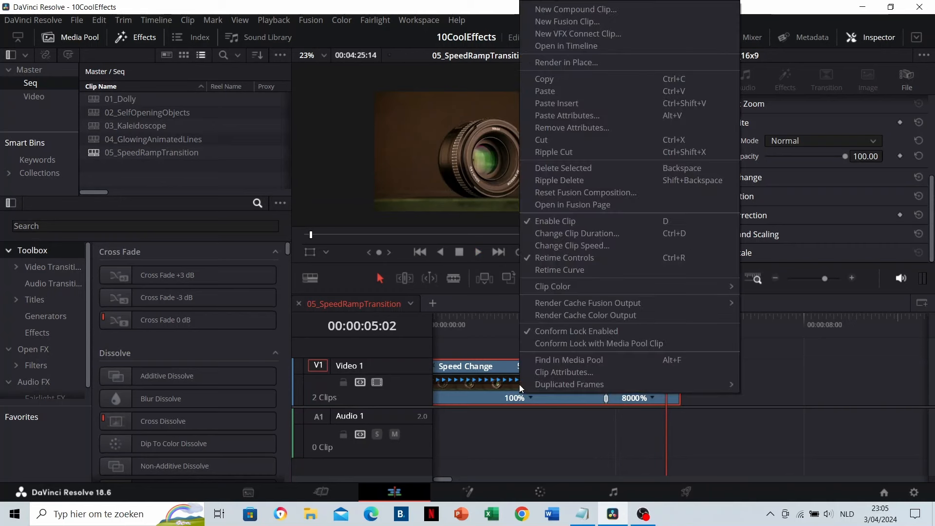
pyautogui.click(560, 270)
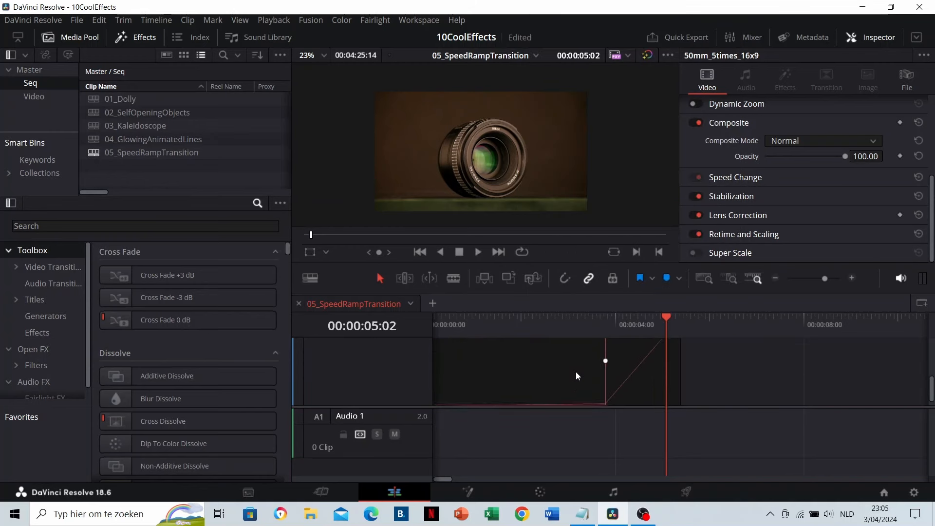
pyautogui.click(584, 325)
pyautogui.press('space')
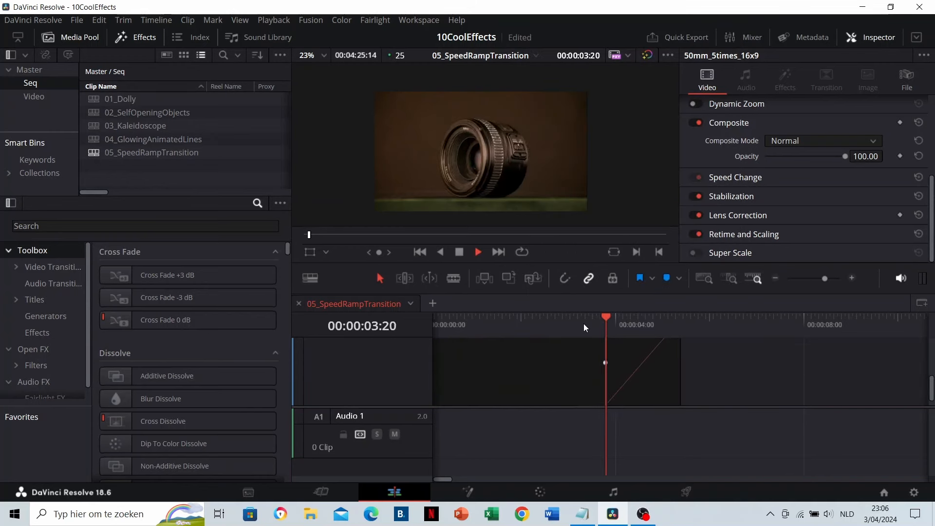
pyautogui.press('space')
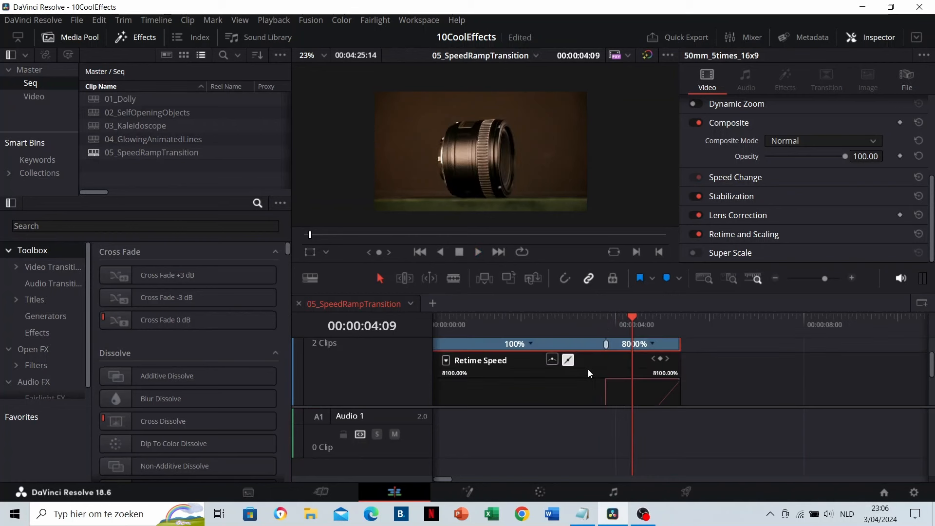
# Step: Smooth the speed point on the 50mm clip's retime speed curve, lengthen its handles and play the ramp
pyautogui.click(567, 325)
pyautogui.press('space')
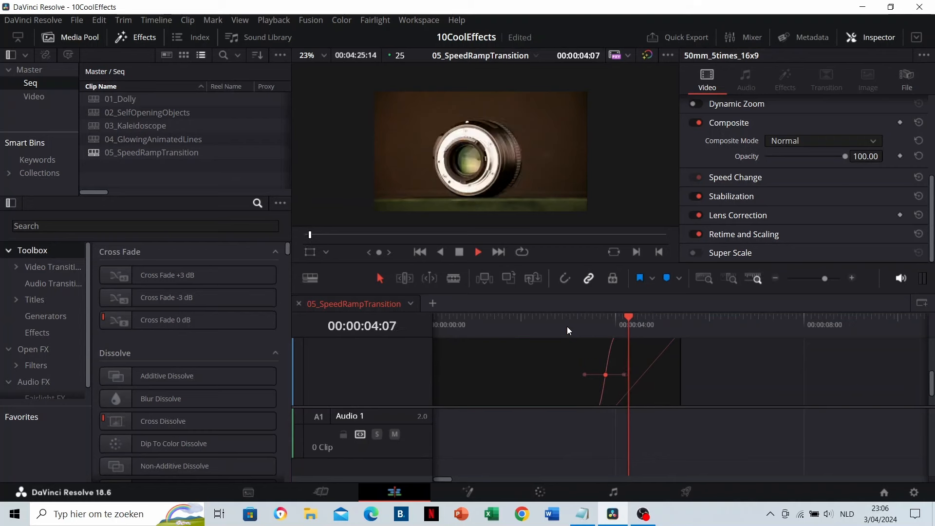
pyautogui.press('space')
pyautogui.moveTo(626, 372); pyautogui.dragTo(668, 370)
pyautogui.click(554, 328)
pyautogui.press('space')
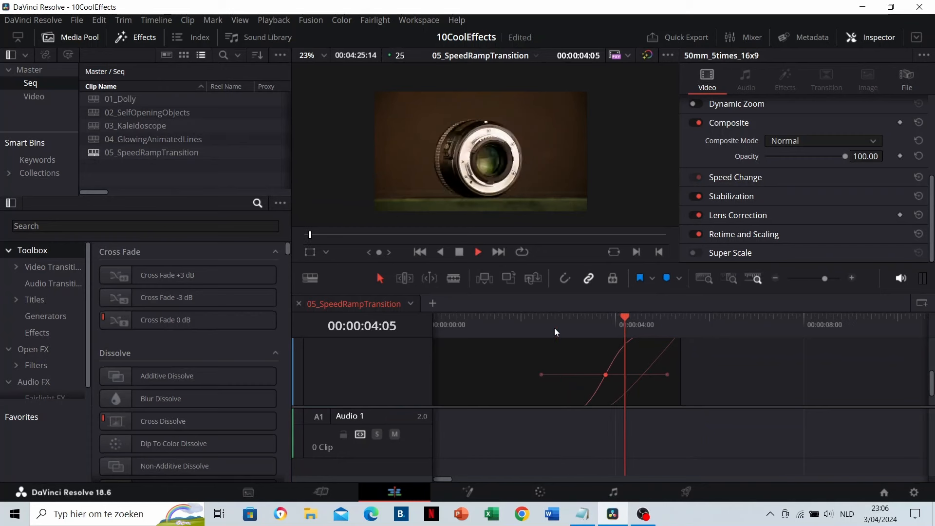
pyautogui.press('space')
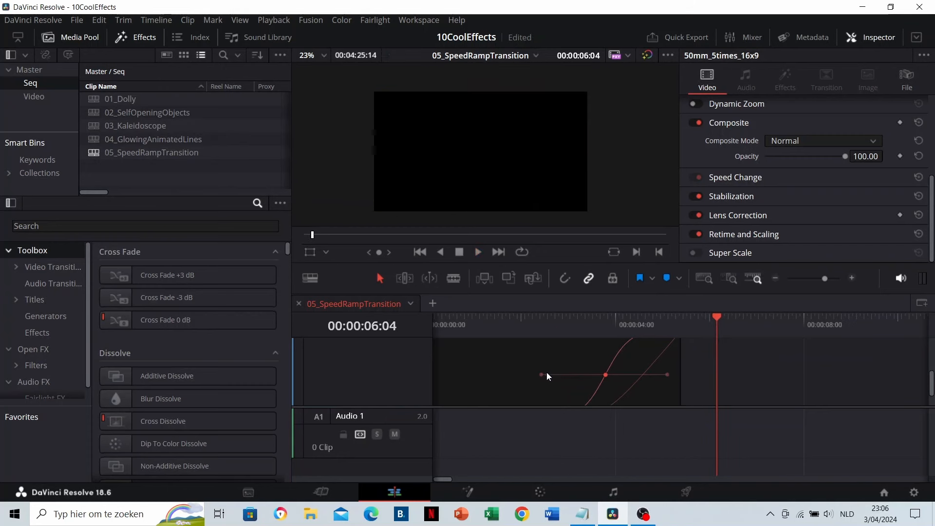
# Step: Slightly shorten the curve handles of the 50mm clip's speed point and play the ramp again
pyautogui.moveTo(541, 374); pyautogui.dragTo(547, 374)
pyautogui.click(581, 330)
pyautogui.press('space')
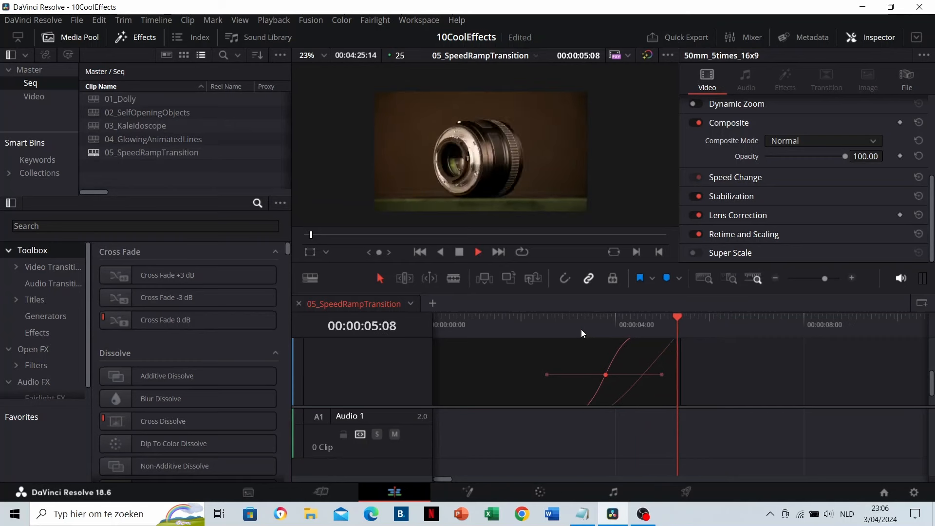
pyautogui.scroll(3, 734, 364)
pyautogui.press('space')
# Step: Move the DSC_0566.MOV clip closer to the 50mm clip and place the playhead near its end at 00:02:26:11
pyautogui.scroll(-8, 734, 364)
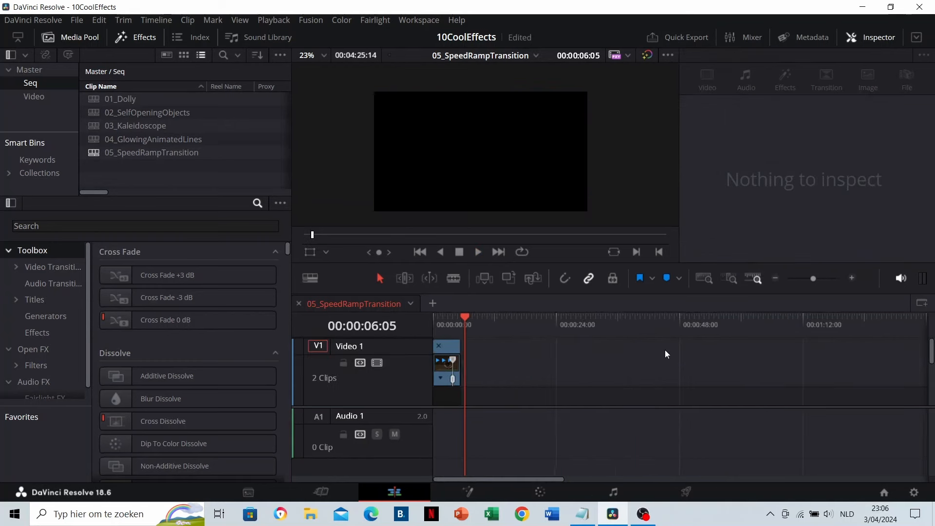
pyautogui.scroll(-2, 664, 350)
pyautogui.moveTo(795, 370); pyautogui.dragTo(541, 370)
pyautogui.moveTo(481, 324); pyautogui.dragTo(756, 326)
pyautogui.hotkey('ctrl', 'b')
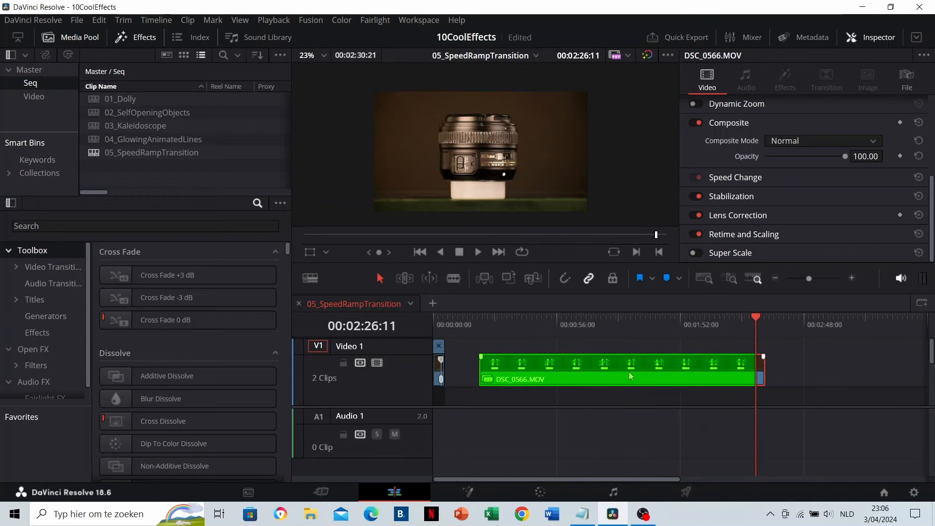
# Step: Show the Retime Controls on DSC_0566.MOV and add a speed point at 00:02:26:11
pyautogui.click(630, 375)
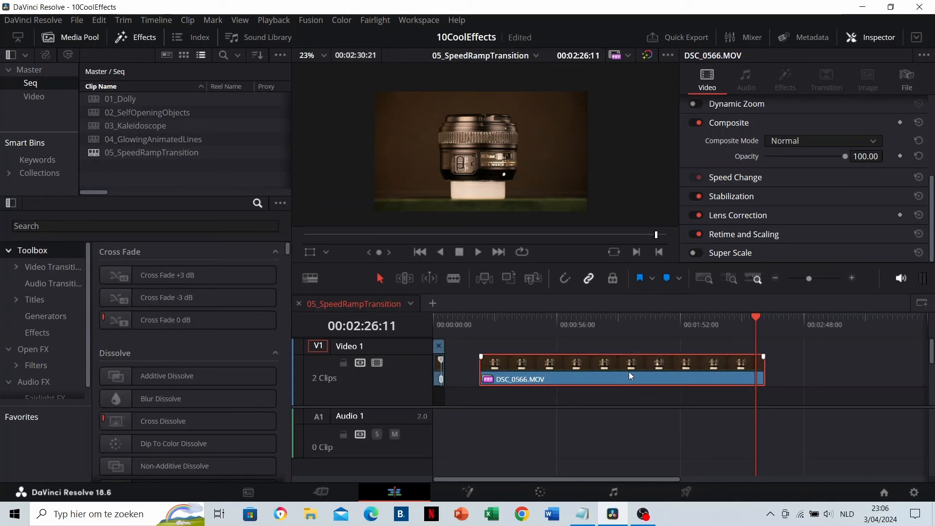
pyautogui.rightClick(629, 372)
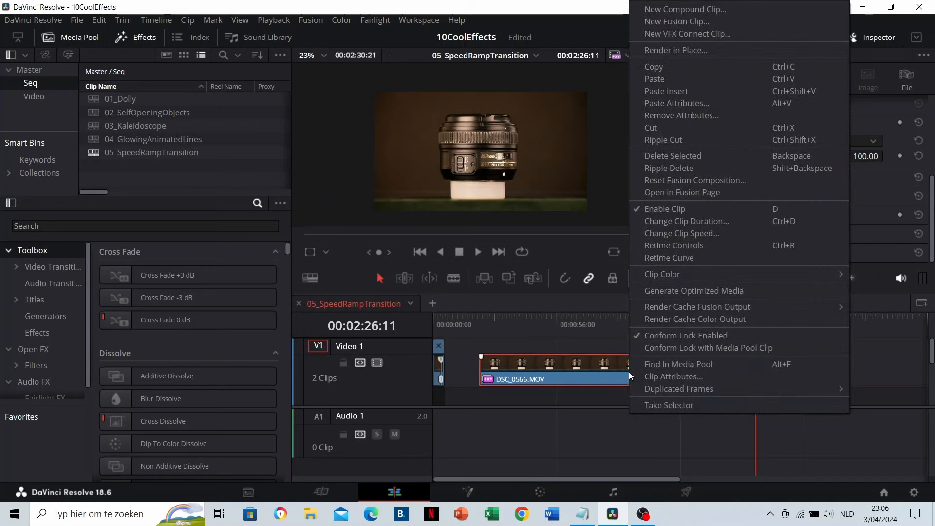
pyautogui.click(673, 247)
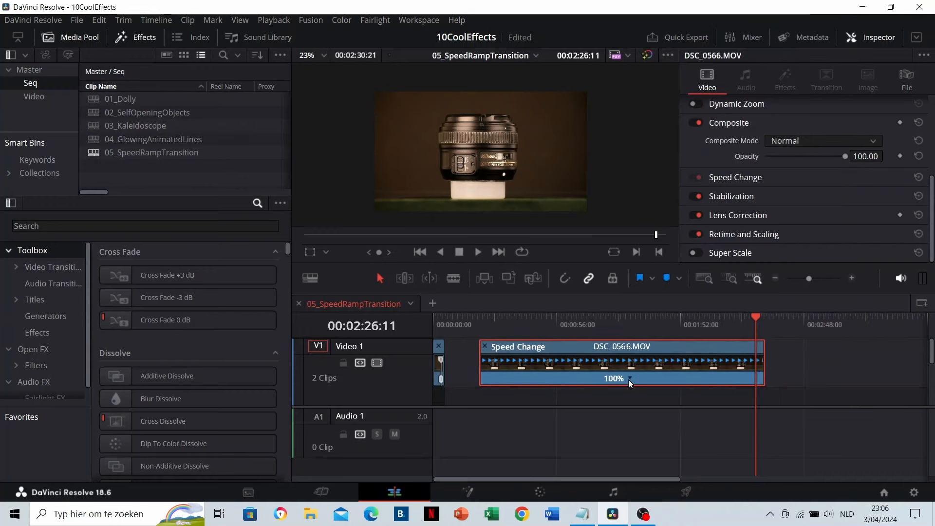
pyautogui.click(630, 379)
pyautogui.click(648, 394)
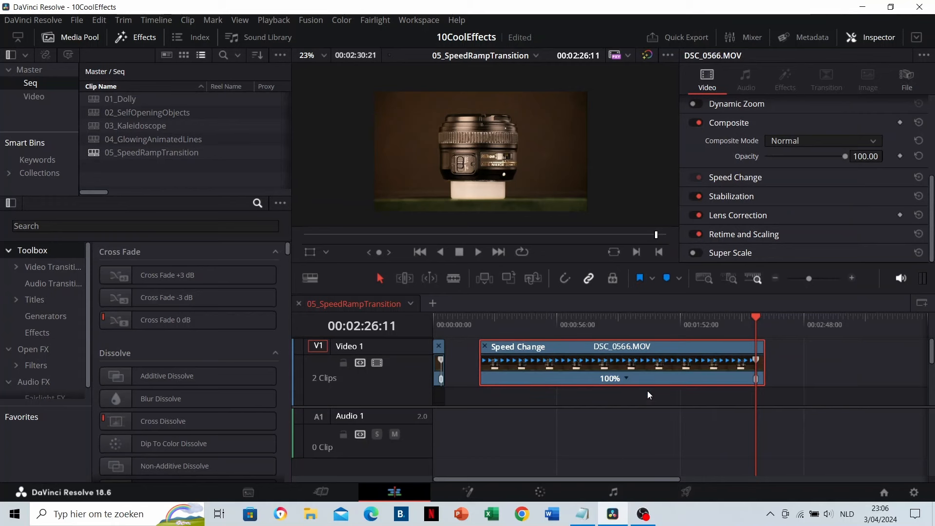
# Step: Change the speed of the DSC_0566.MOV segment before the speed point to 800%
pyautogui.click(627, 377)
pyautogui.moveTo(663, 423)
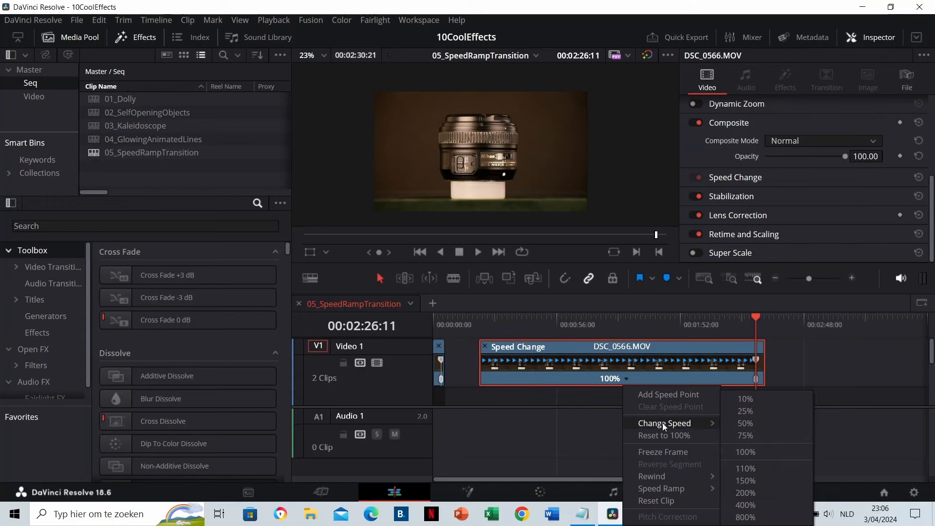
pyautogui.click(760, 508)
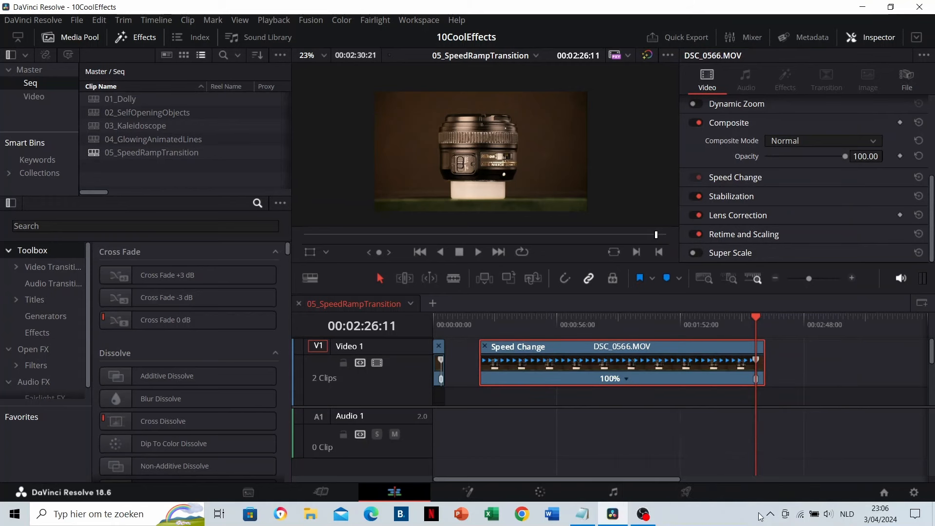
# Step: Shorten the fast segment of DSC_0566.MOV to 8041% speed, butt the clip against the 50mm clip and play the transition
pyautogui.click(484, 319)
pyautogui.scroll(5, 527, 355)
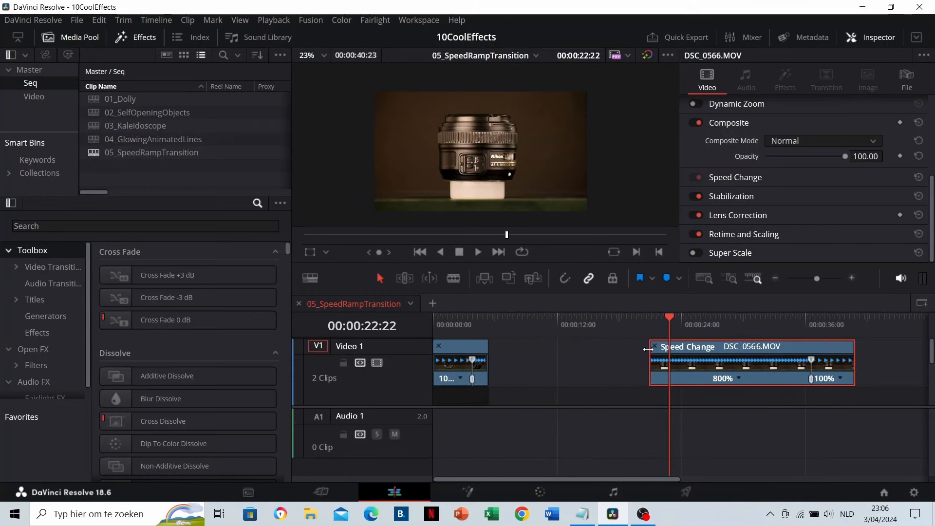
pyautogui.moveTo(650, 349); pyautogui.dragTo(551, 362)
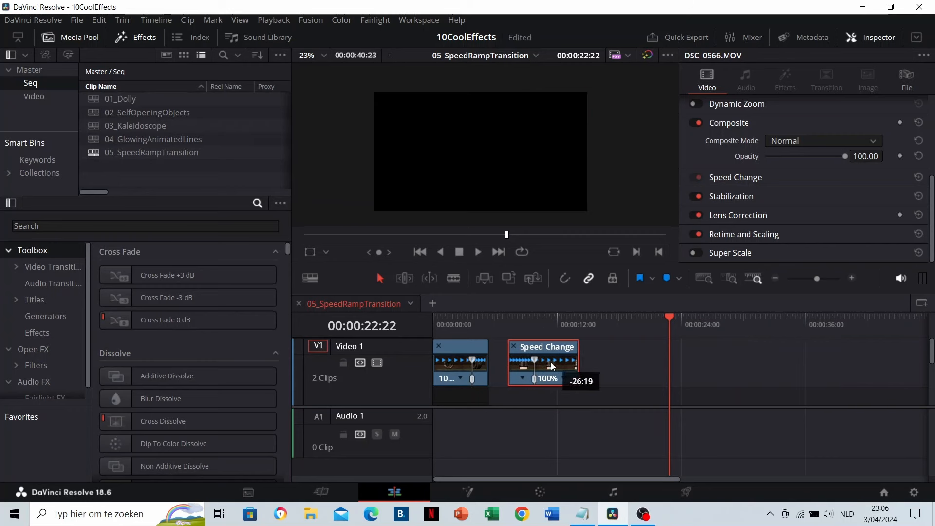
pyautogui.click(511, 329)
pyautogui.scroll(5, 528, 344)
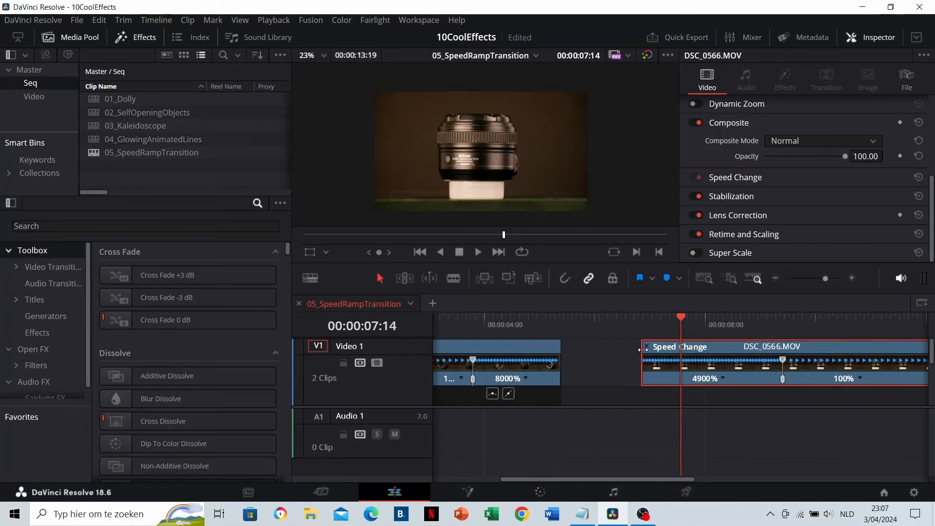
pyautogui.moveTo(655, 349); pyautogui.dragTo(598, 369)
pyautogui.click(463, 320)
pyautogui.press('space')
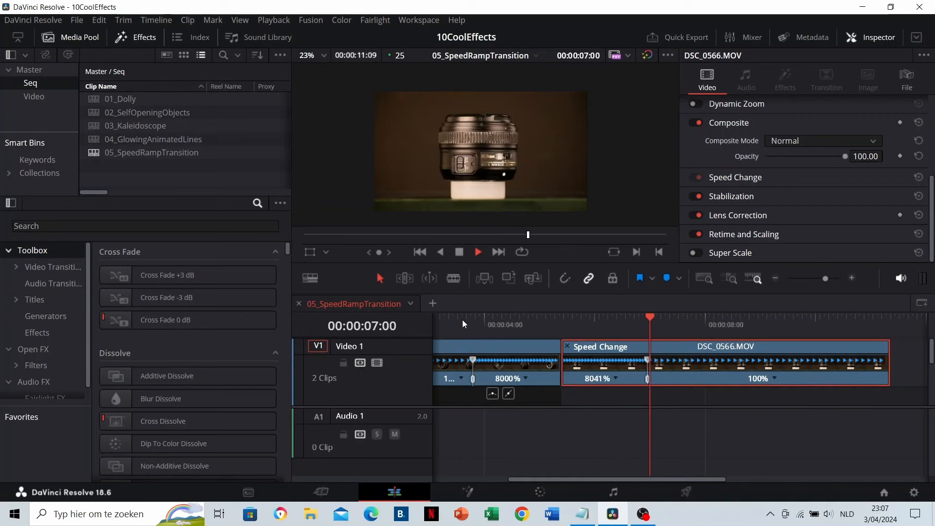
pyautogui.press('space')
# Step: Show the Retime Curve of the DSC_0566.MOV clip
pyautogui.rightClick(616, 370)
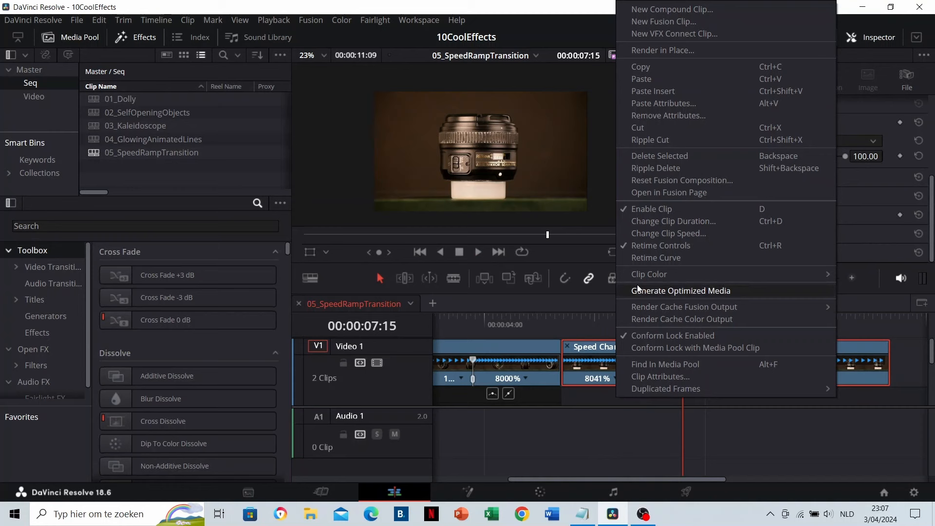
pyautogui.click(642, 256)
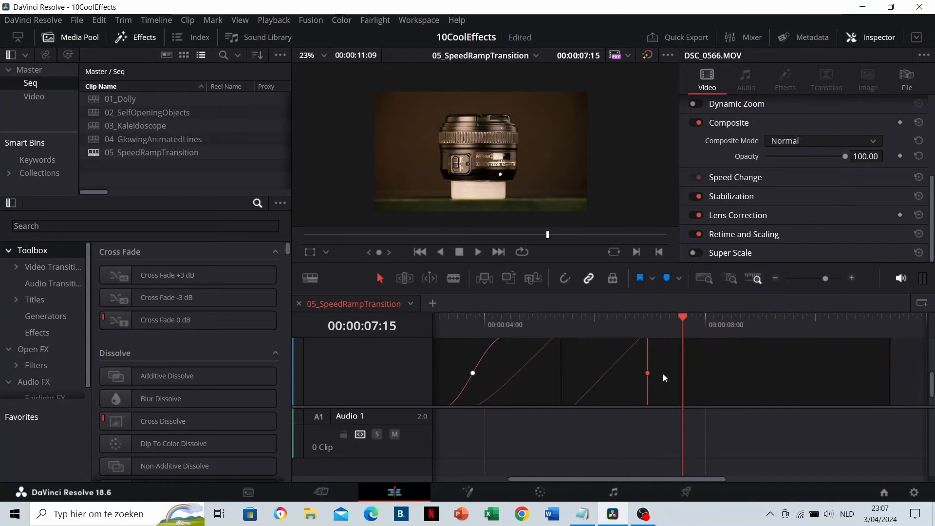
# Step: Smooth the speed point on the DSC_0566.MOV retime curve, lengthen its Bezier handles and play the transition
pyautogui.click(718, 359)
pyautogui.moveTo(625, 373); pyautogui.dragTo(589, 373)
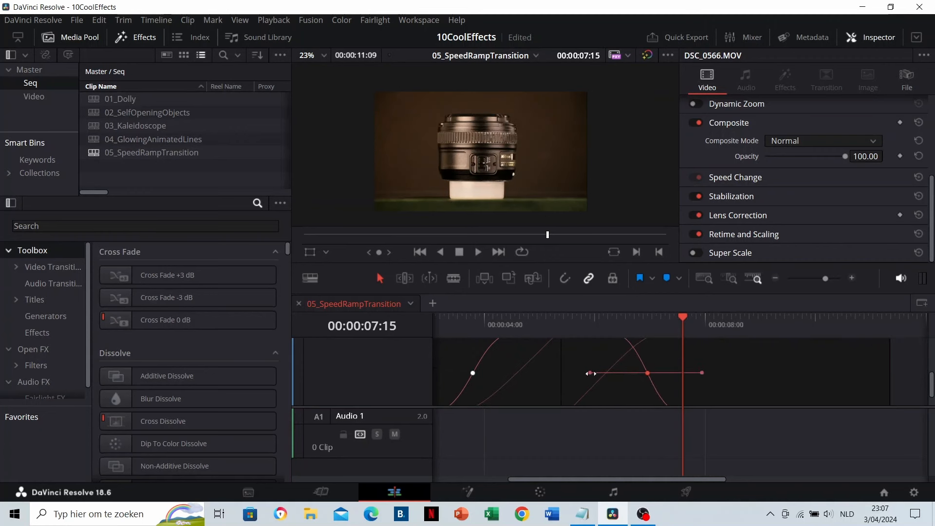
pyautogui.scroll(1, 530, 376)
pyautogui.click(455, 330)
pyautogui.press('space')
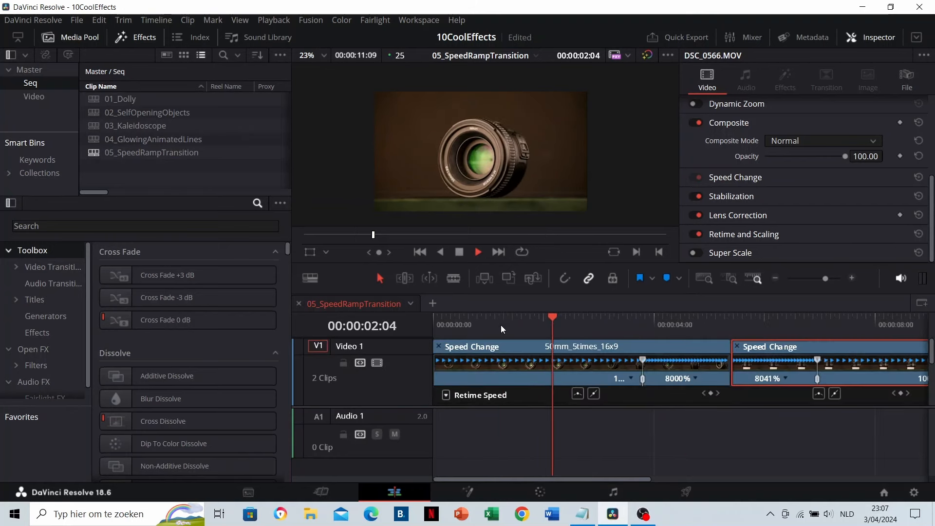
pyautogui.press('space')
# Step: Change the speed of the 50mm clip's segment before its speed point to 200% and play the result
pyautogui.click(628, 379)
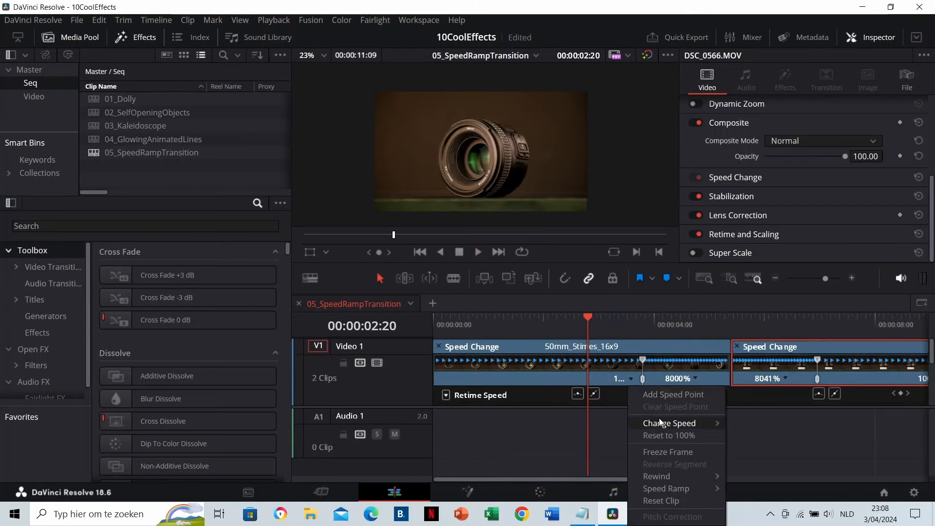
pyautogui.moveTo(660, 423)
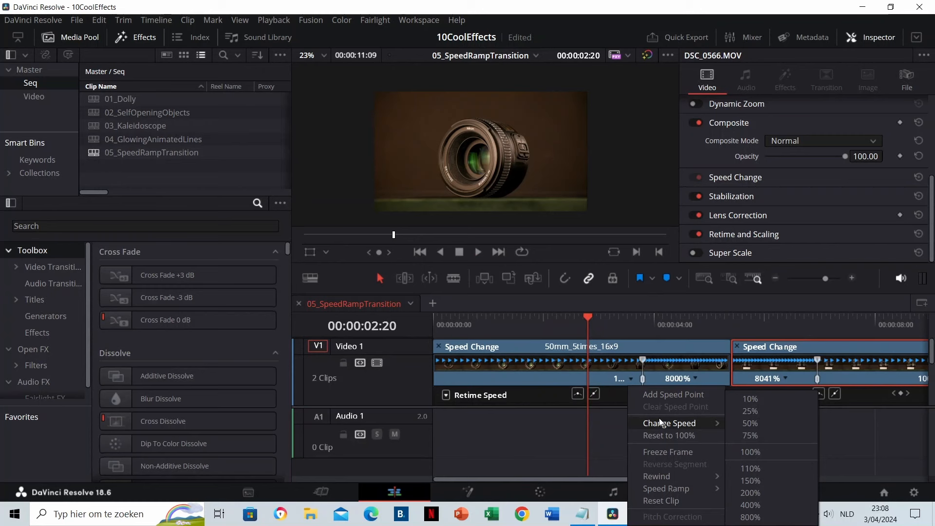
pyautogui.click(757, 493)
pyautogui.moveTo(468, 320); pyautogui.dragTo(436, 319)
pyautogui.press('space')
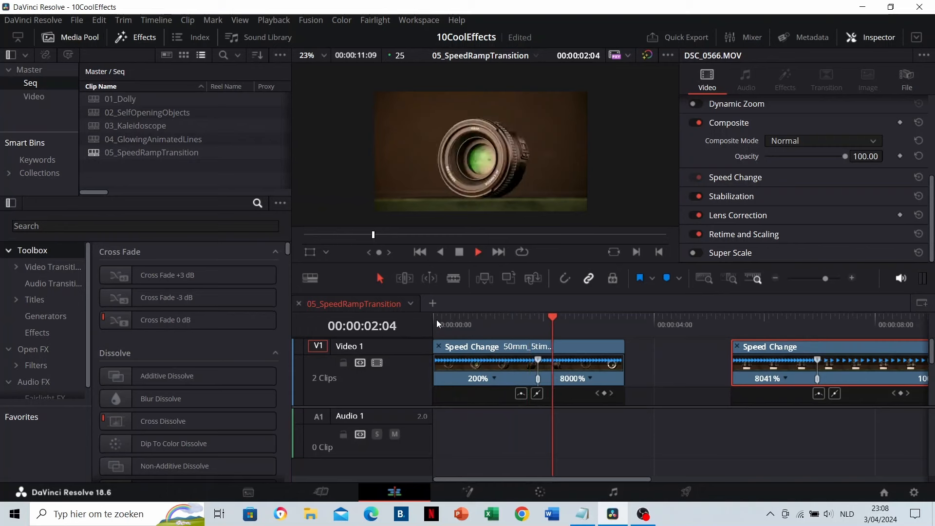
pyautogui.press('space')
# Step: Change the speed of the DSC_0566.MOV segment after the speed point to 200% and play it
pyautogui.hscroll(5, 637, 367)
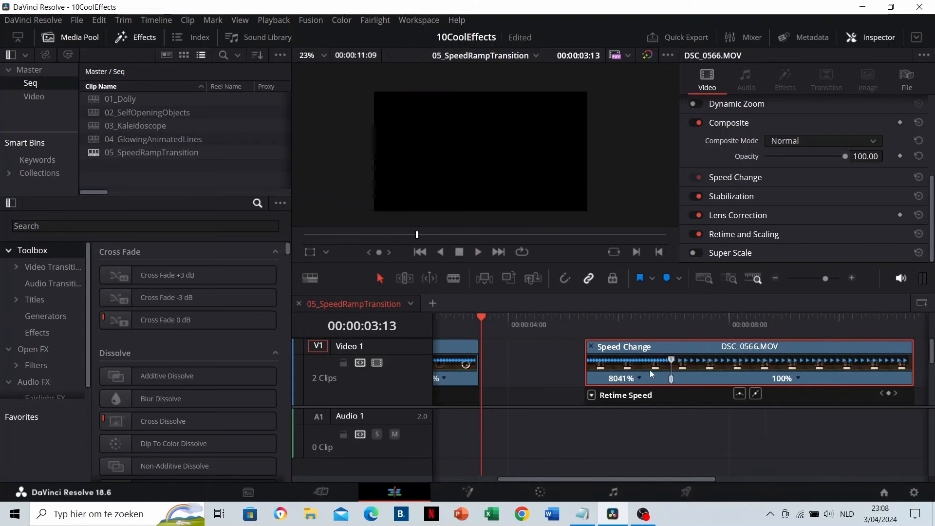
pyautogui.click(800, 378)
pyautogui.moveTo(820, 420)
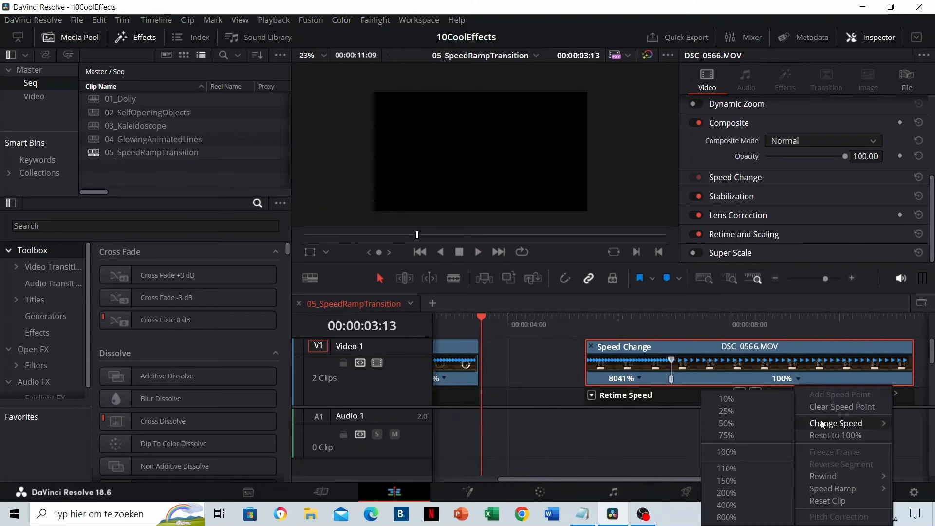
pyautogui.click(740, 486)
pyautogui.click(650, 314)
pyautogui.press('space')
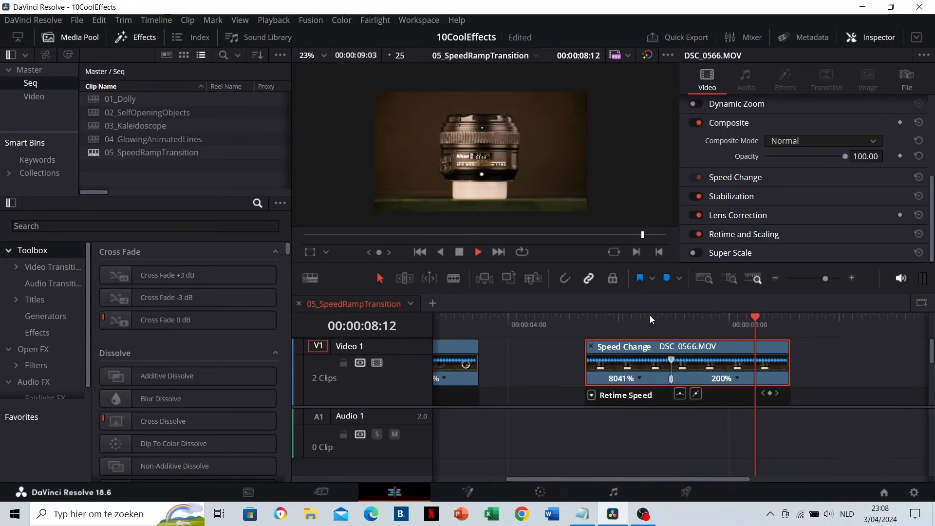
# Step: Enable snapping, move DSC_0566.MOV directly against the 50mm clip and play the transition
pyautogui.hscroll(-3, 630, 378)
pyautogui.click(568, 282)
pyautogui.moveTo(703, 363); pyautogui.dragTo(618, 367)
pyautogui.click(558, 320)
pyautogui.press('space')
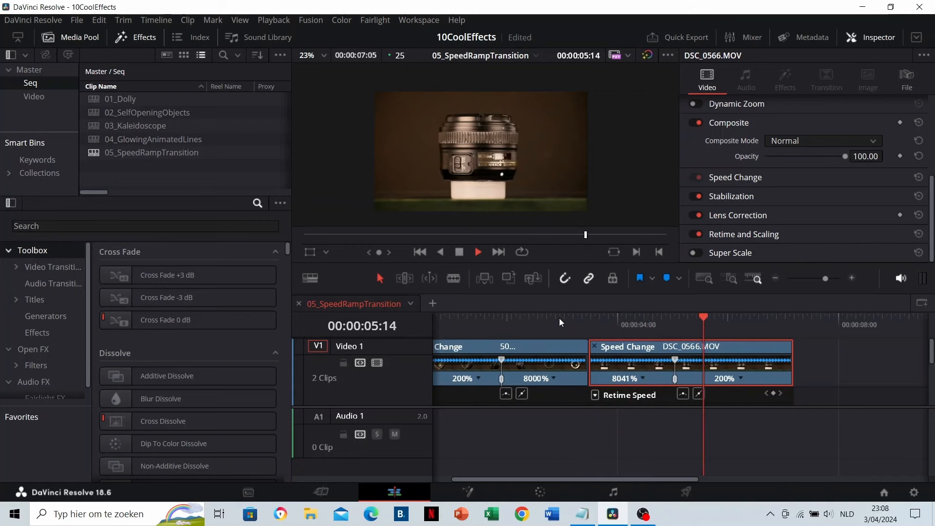
# Step: Add a second speed point to DSC_0566.MOV at 00:00:06:16, set the final segment to 100% speed and play it
pyautogui.click(726, 314)
pyautogui.moveTo(726, 315); pyautogui.dragTo(763, 317)
pyautogui.click(742, 378)
pyautogui.click(789, 394)
pyautogui.click(780, 379)
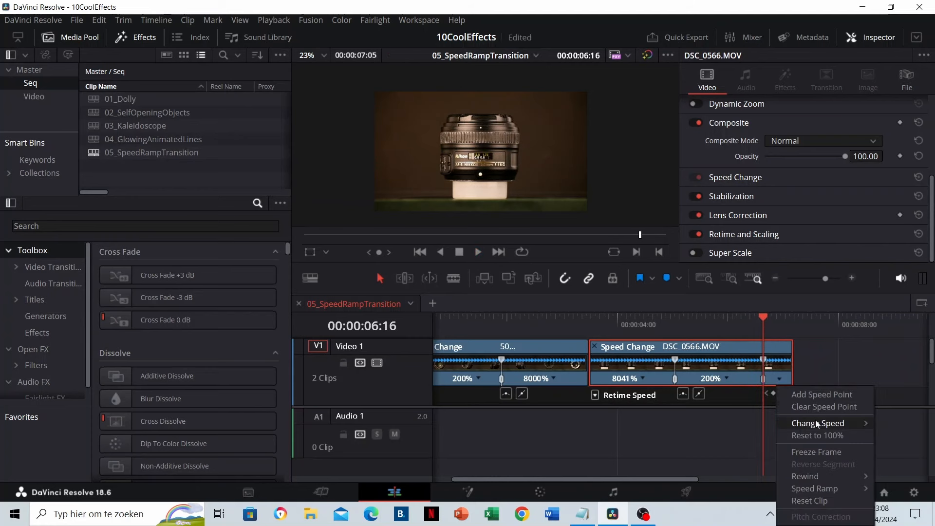
pyautogui.moveTo(815, 419)
pyautogui.click(747, 313)
pyautogui.press('space')
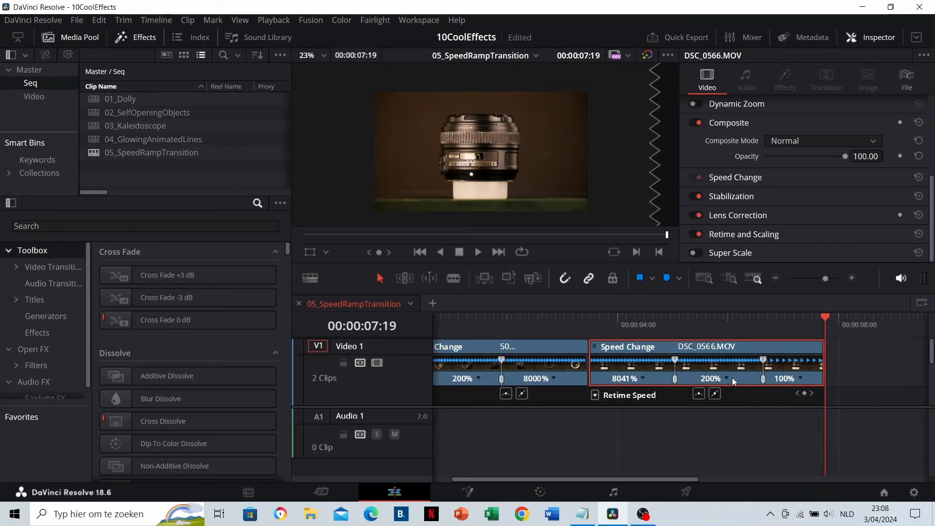
# Step: Smooth the second speed point on the DSC_0566.MOV retime curve and play the whole transition from the start
pyautogui.scroll(-6, 774, 354)
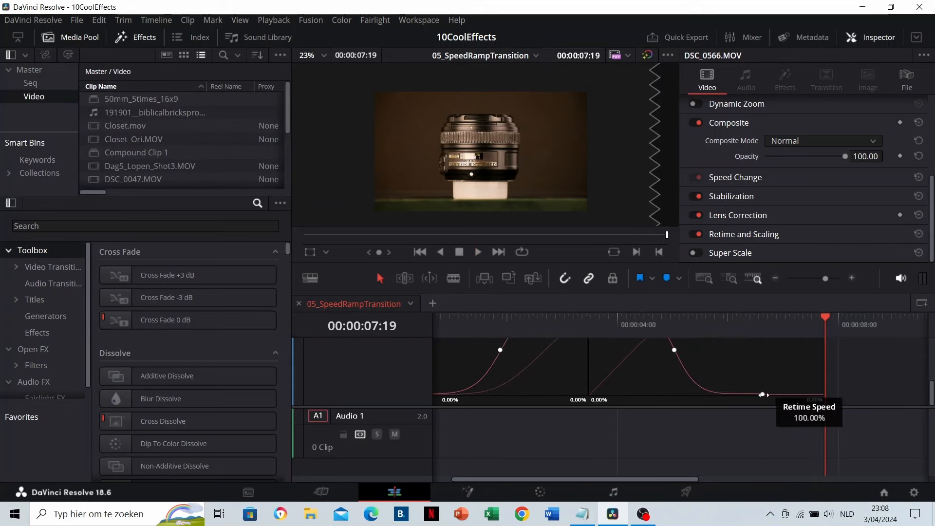
pyautogui.scroll(3, 762, 378)
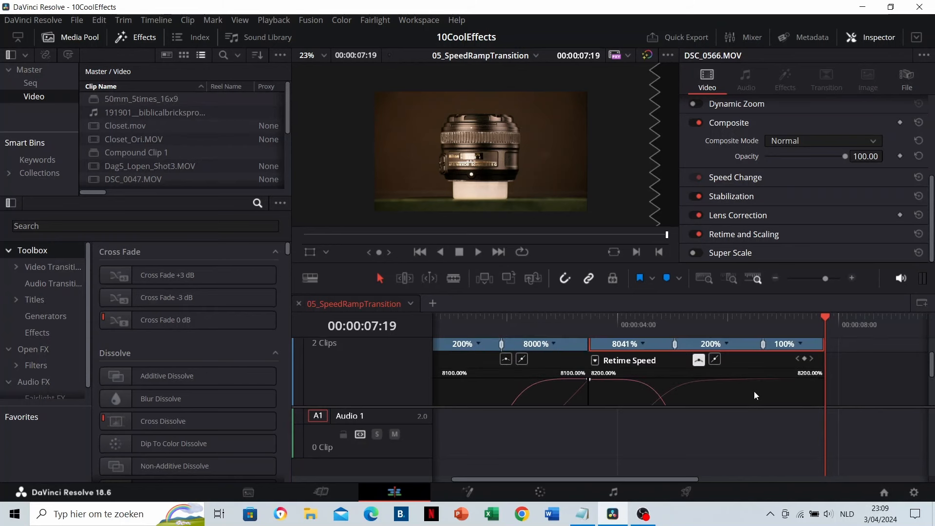
pyautogui.scroll(-3, 754, 390)
pyautogui.moveTo(729, 392); pyautogui.dragTo(727, 393)
pyautogui.click(710, 325)
pyautogui.press('space')
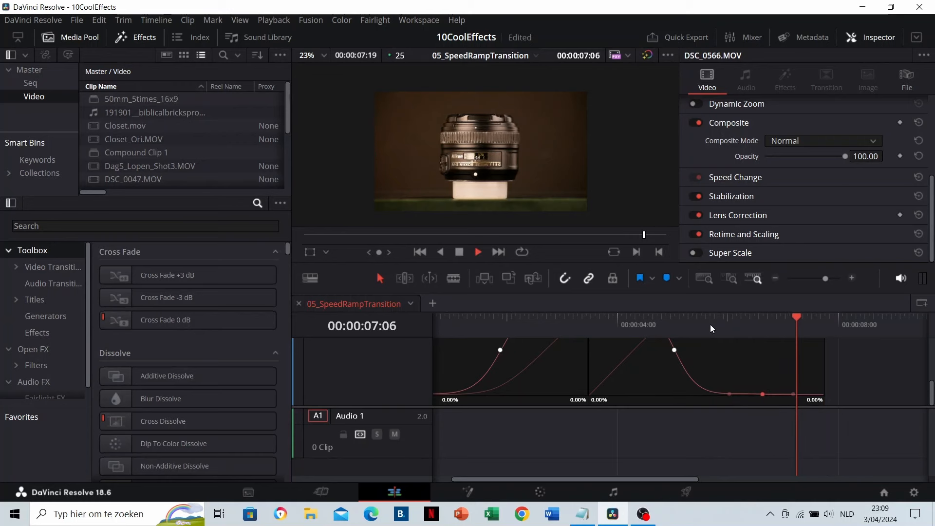
pyautogui.click(440, 321)
pyautogui.press('space')
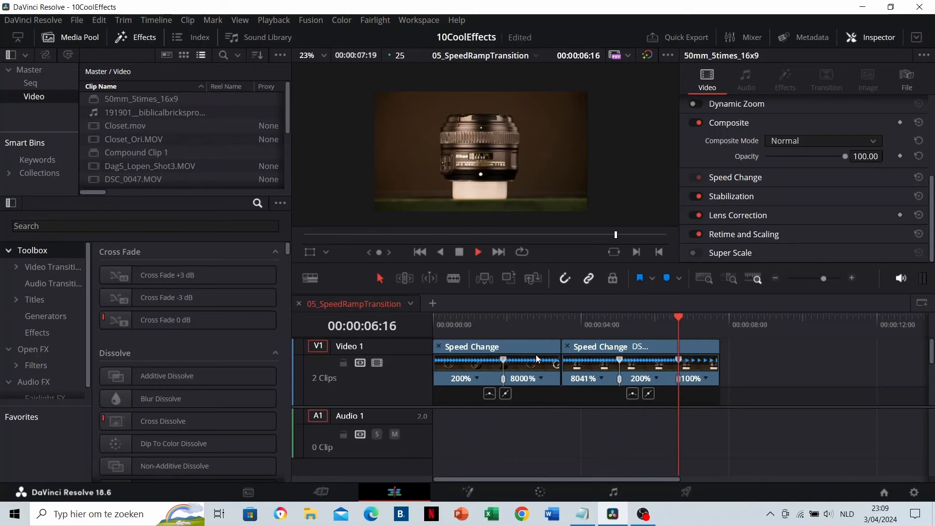
pyautogui.press('space')
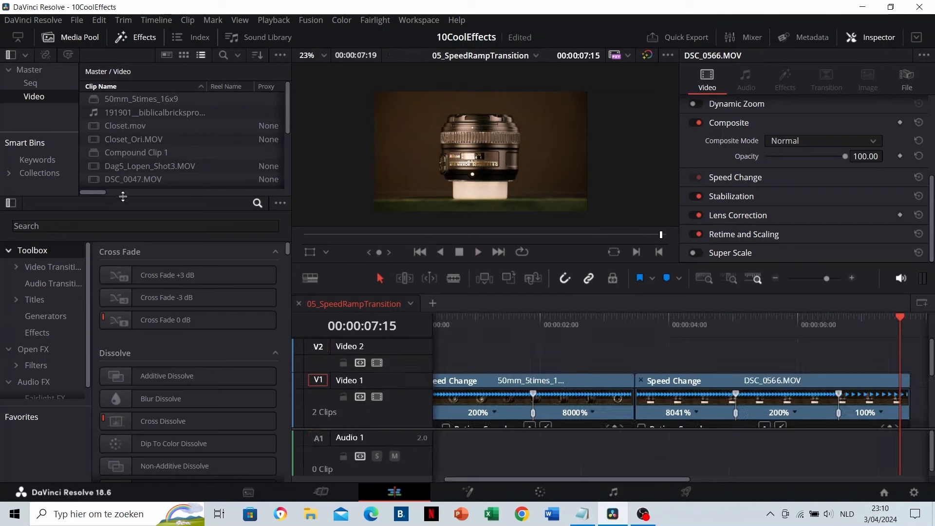
# Step: Place an Adjustment Clip on Video 2 and trim it to span from the 50mm clip's speed point to DSC_0566.MOV's first speed point
pyautogui.click(72, 227)
pyautogui.write('adjus')
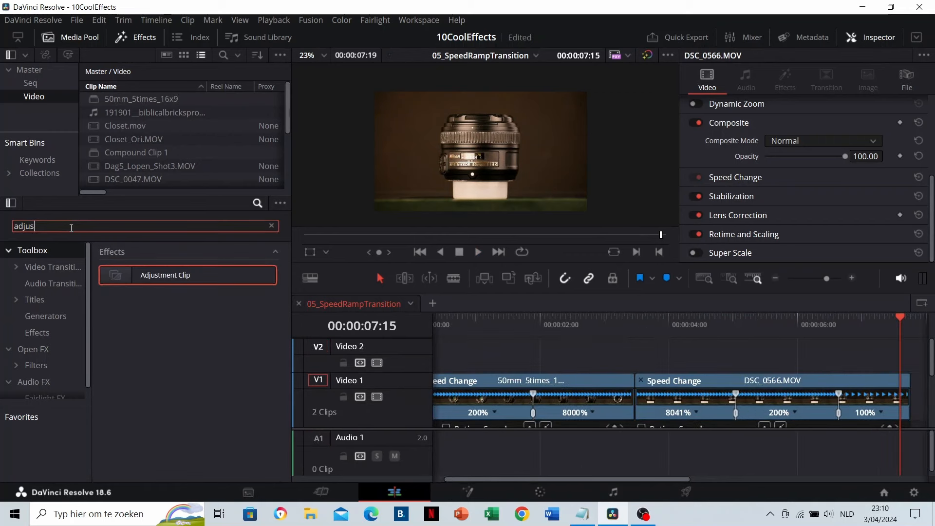
pyautogui.moveTo(149, 272); pyautogui.dragTo(487, 349)
pyautogui.click(533, 330)
pyautogui.hotkey('shift', '[')
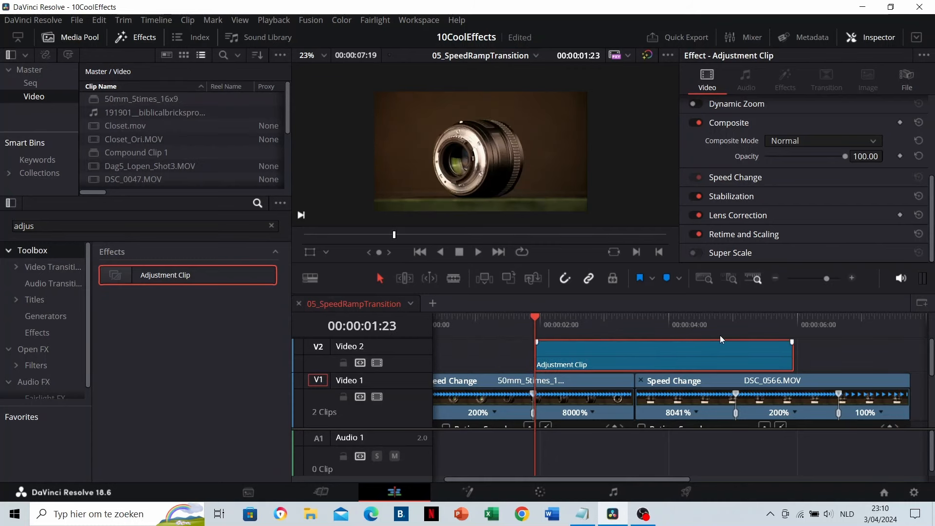
pyautogui.click(736, 331)
pyautogui.hotkey('shift', ']')
# Step: Add a fade-in and a fade-out to the adjustment clip and park the playhead on the cut at 00:00:03:12
pyautogui.moveTo(536, 341); pyautogui.dragTo(580, 341)
pyautogui.moveTo(733, 342); pyautogui.dragTo(685, 336)
pyautogui.click(534, 322)
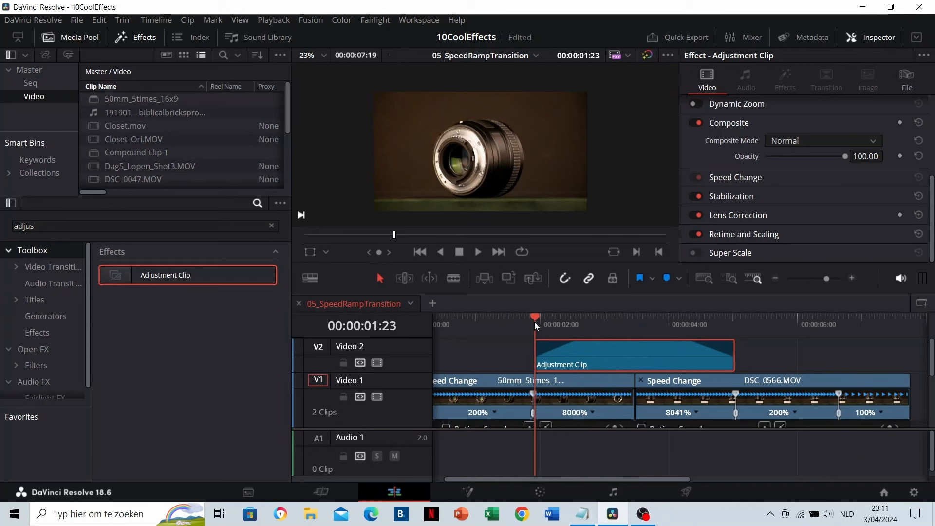
pyautogui.moveTo(534, 323); pyautogui.dragTo(641, 327)
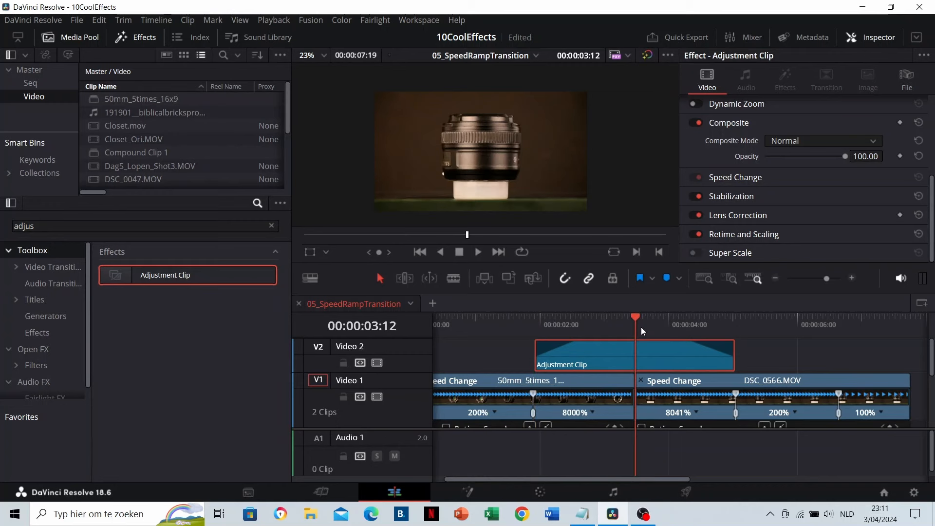
# Step: Set the adjustment clip's blur radius to 0.97 in the color grade and play the transition on the edit timeline
pyautogui.click(539, 492)
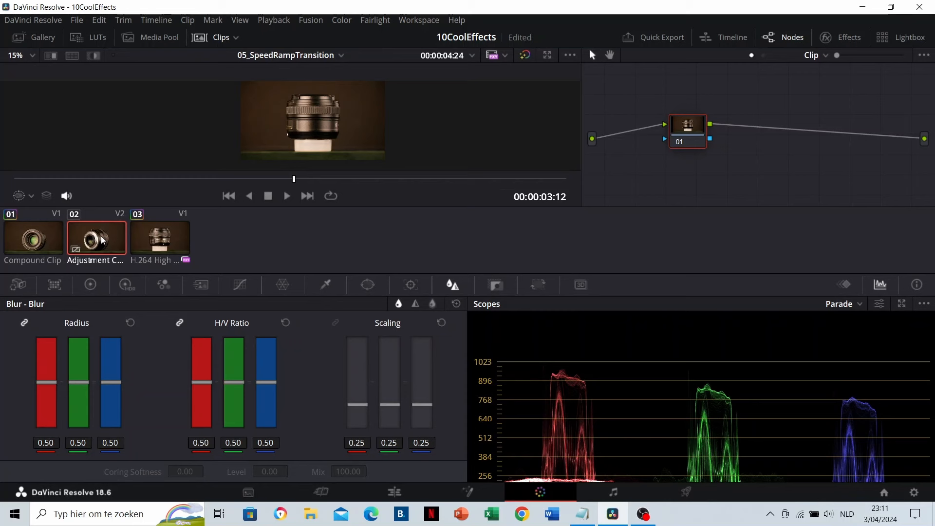
pyautogui.moveTo(74, 382); pyautogui.dragTo(85, 337)
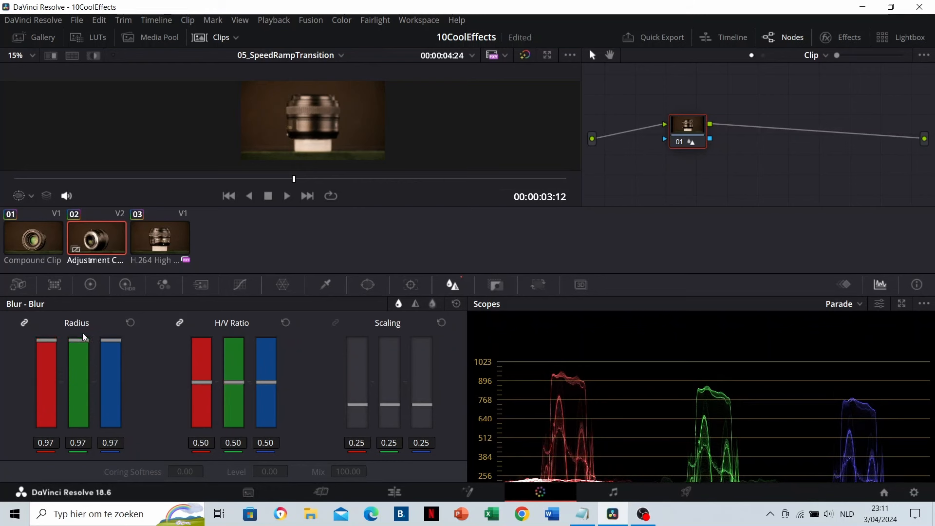
pyautogui.click(395, 492)
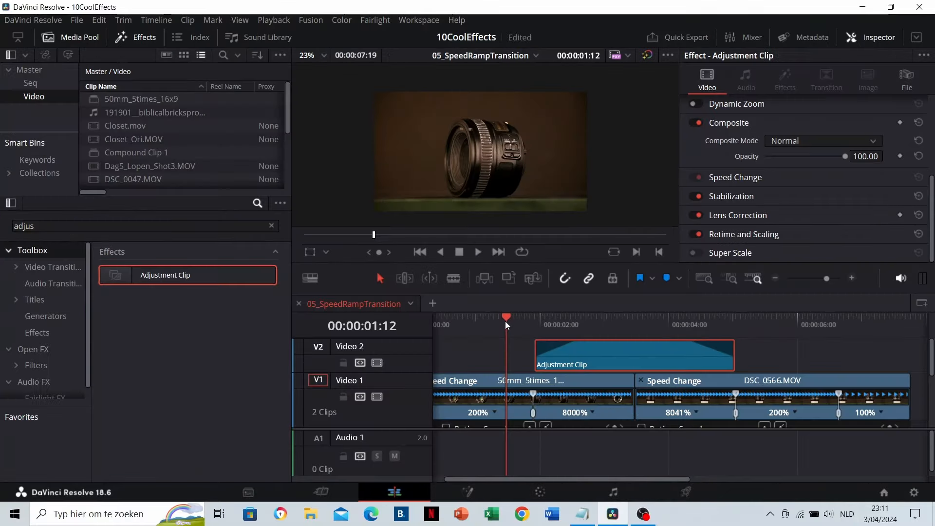
pyautogui.press('space')
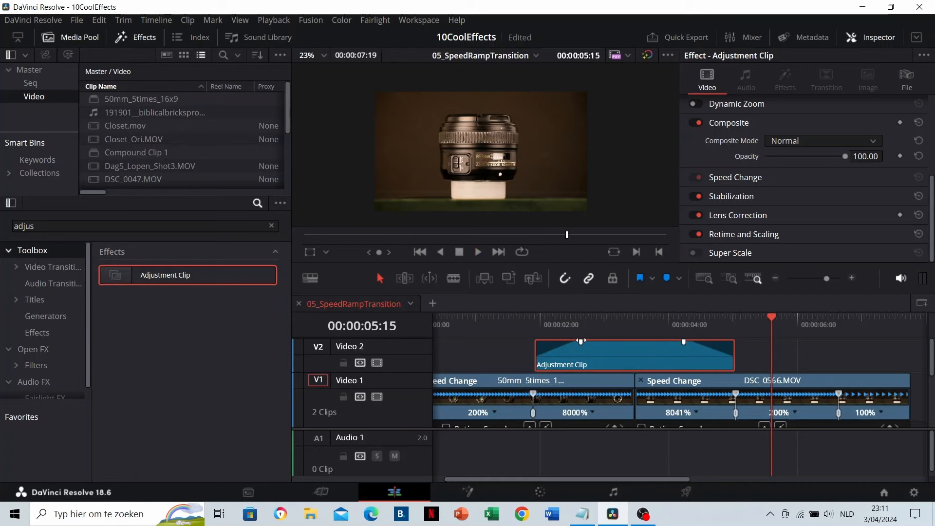
# Step: Try lengthening the adjustment clip's fade-in almost to the cut and play the transition
pyautogui.moveTo(580, 340); pyautogui.dragTo(629, 341)
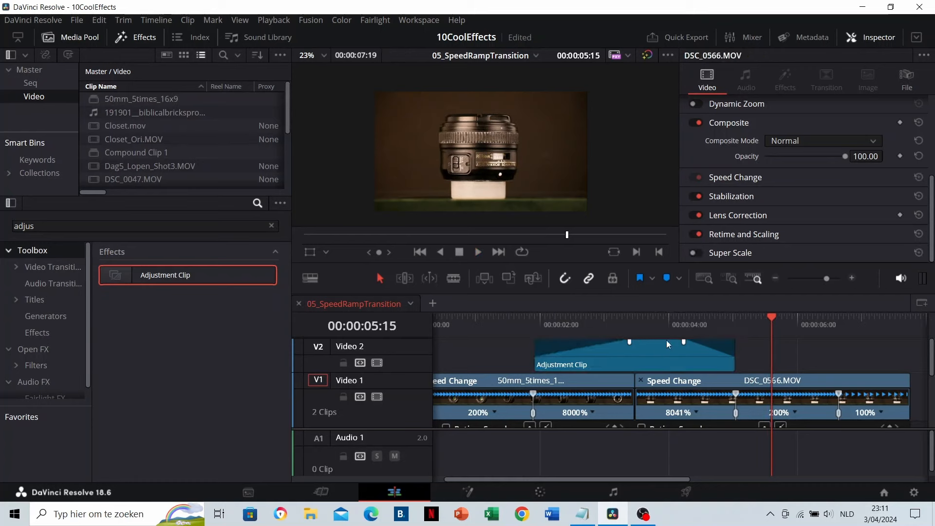
pyautogui.click(521, 329)
pyautogui.press('space')
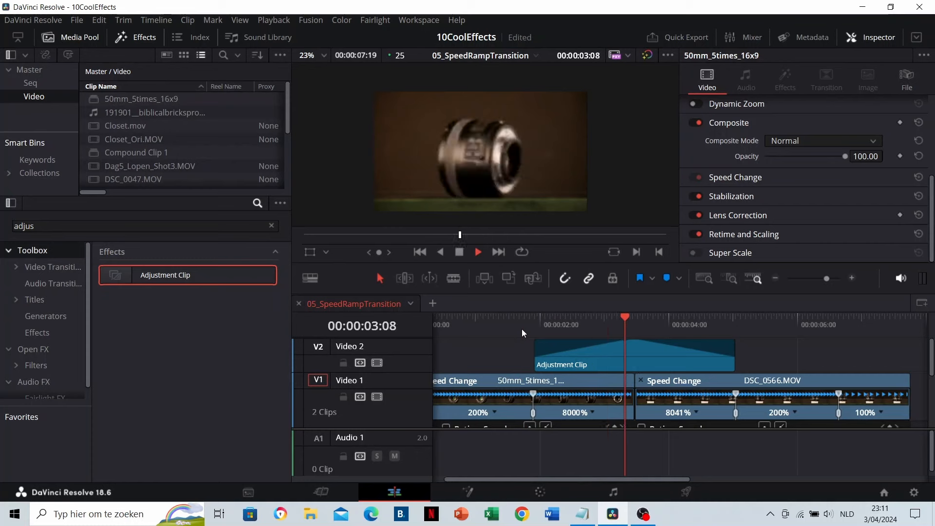
# Step: Try trimming both ends of the adjustment clip closer to the cut and play the transition
pyautogui.moveTo(548, 356); pyautogui.dragTo(612, 356)
pyautogui.moveTo(734, 357); pyautogui.dragTo(673, 357)
pyautogui.click(571, 326)
pyautogui.press('space')
# Step: Extend both ends of the adjustment clip back out to the speed points around the cut and play it
pyautogui.moveTo(602, 352); pyautogui.dragTo(535, 353)
pyautogui.moveTo(664, 352); pyautogui.dragTo(731, 355)
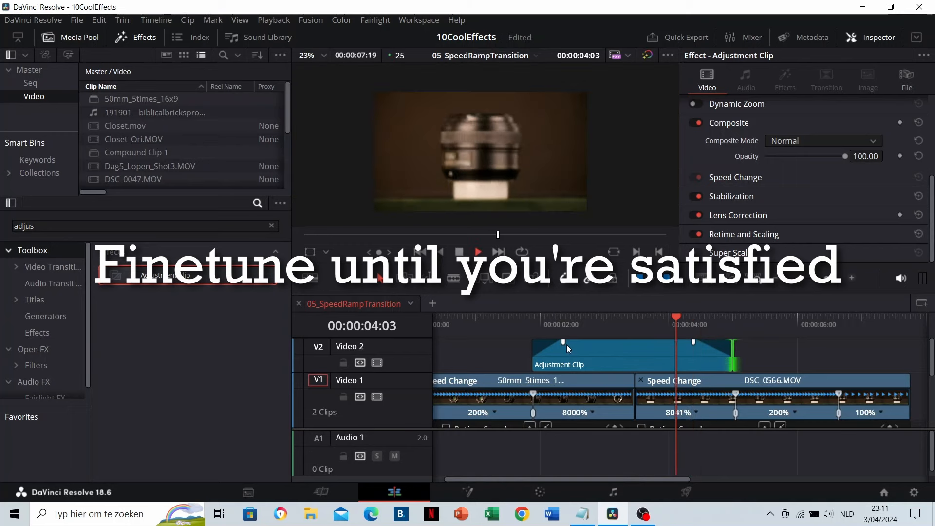
pyautogui.press('space')
# Step: Set the adjustment clip's fade-in to 00:23, lengthen its fade-out and play the transition
pyautogui.moveTo(564, 342); pyautogui.dragTo(593, 342)
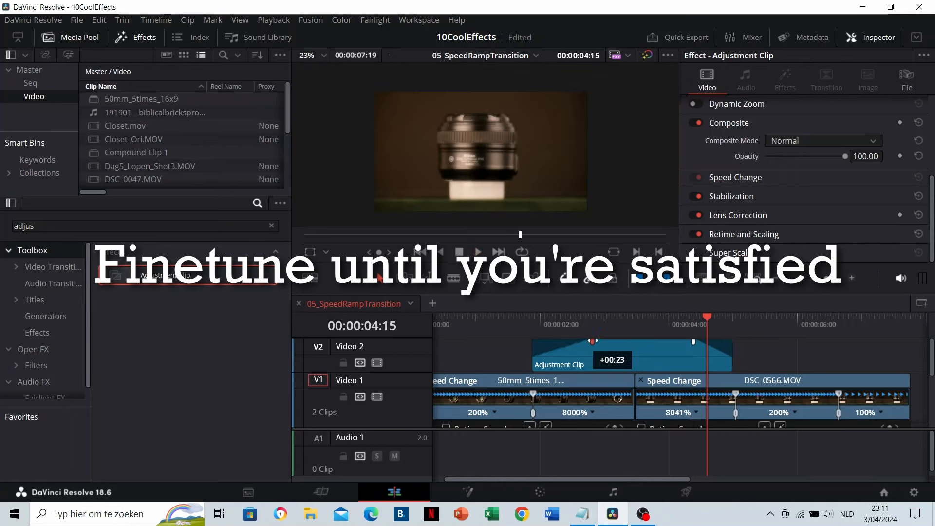
pyautogui.moveTo(692, 342); pyautogui.dragTo(670, 341)
pyautogui.click(496, 329)
pyautogui.press('space')
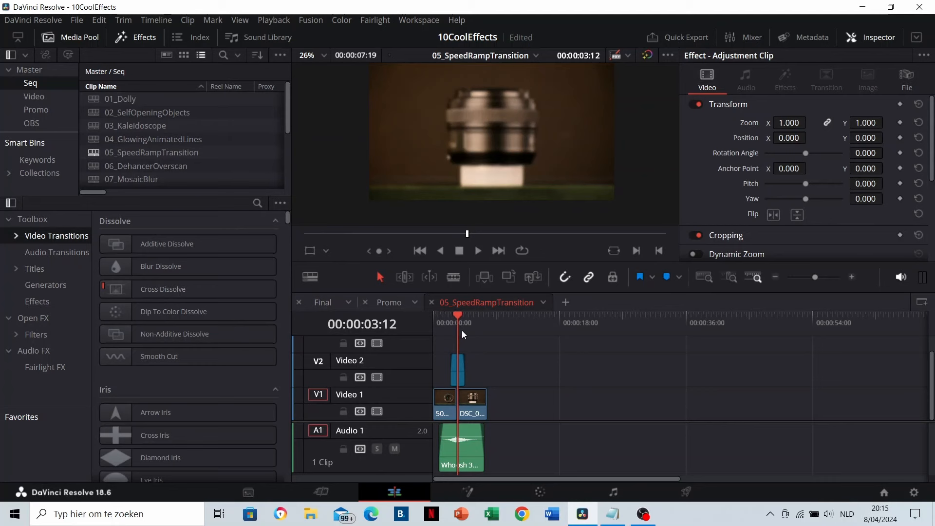
# Step: Limit the adjustment clip's blur with a rectangular power window sized and positioned around the lens and its white stand
pyautogui.click(544, 499)
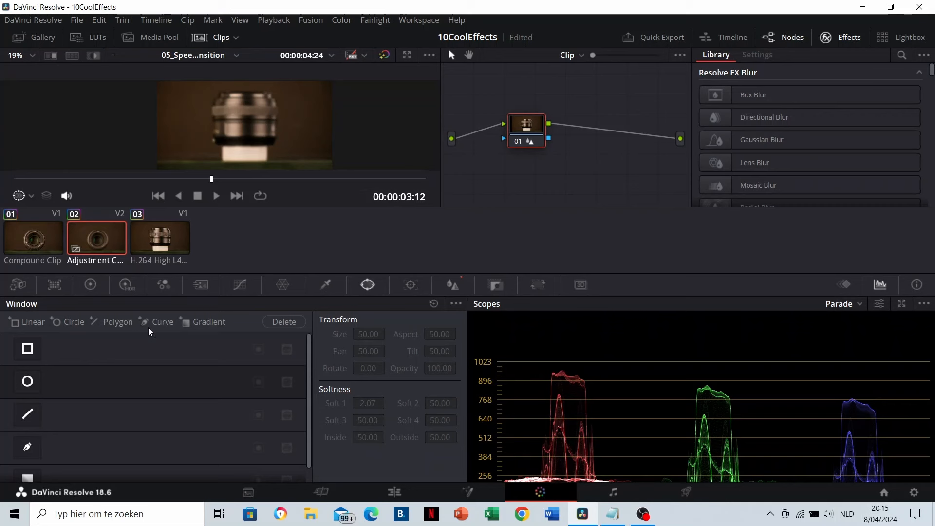
pyautogui.click(27, 349)
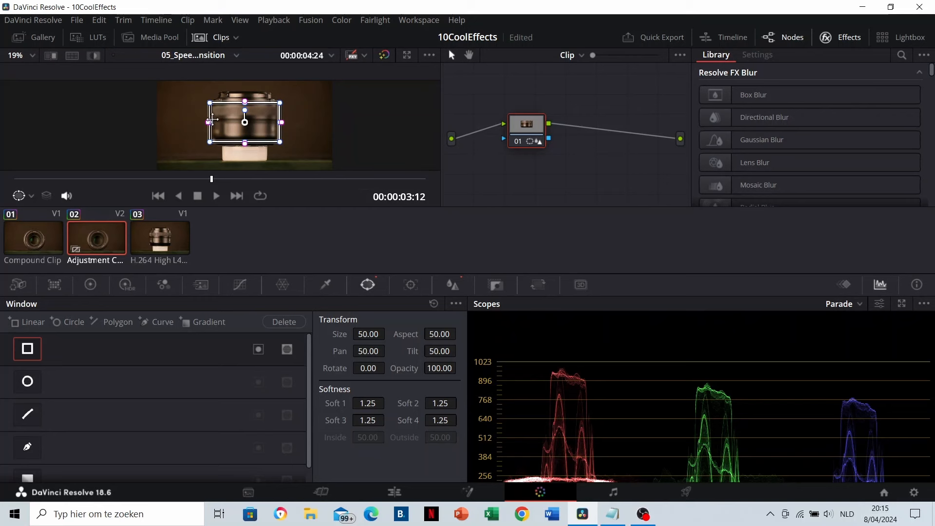
pyautogui.moveTo(211, 123); pyautogui.dragTo(203, 125)
pyautogui.moveTo(280, 122); pyautogui.dragTo(283, 123)
pyautogui.scroll(1, 249, 131)
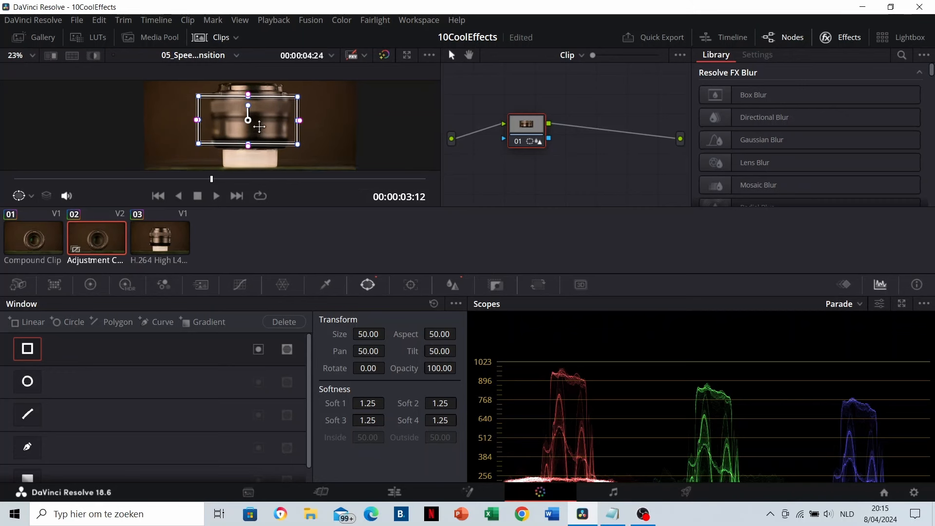
pyautogui.moveTo(250, 132); pyautogui.dragTo(271, 170)
pyautogui.moveTo(285, 123); pyautogui.dragTo(285, 102)
pyautogui.scroll(-2, 193, 130)
pyautogui.moveTo(192, 131); pyautogui.dragTo(199, 113)
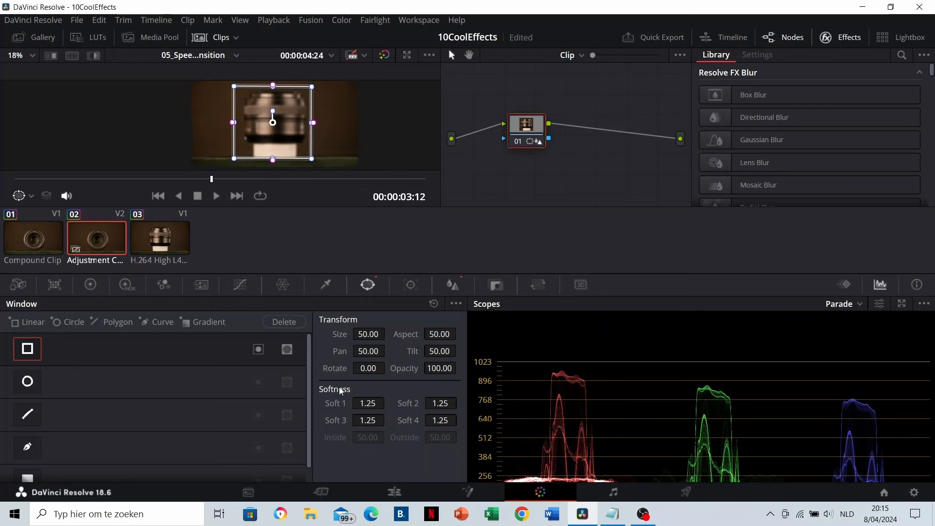
# Step: Set all four softness values of the rectangular window to 1.00 and raise its lower corners to the base of the white stand
pyautogui.click(368, 405)
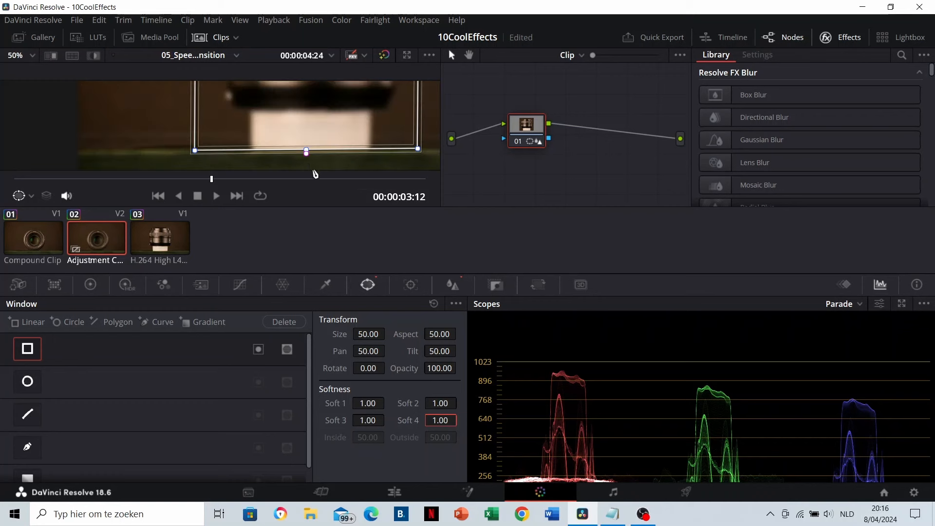
pyautogui.moveTo(195, 151); pyautogui.dragTo(195, 147)
pyautogui.moveTo(417, 149); pyautogui.dragTo(416, 146)
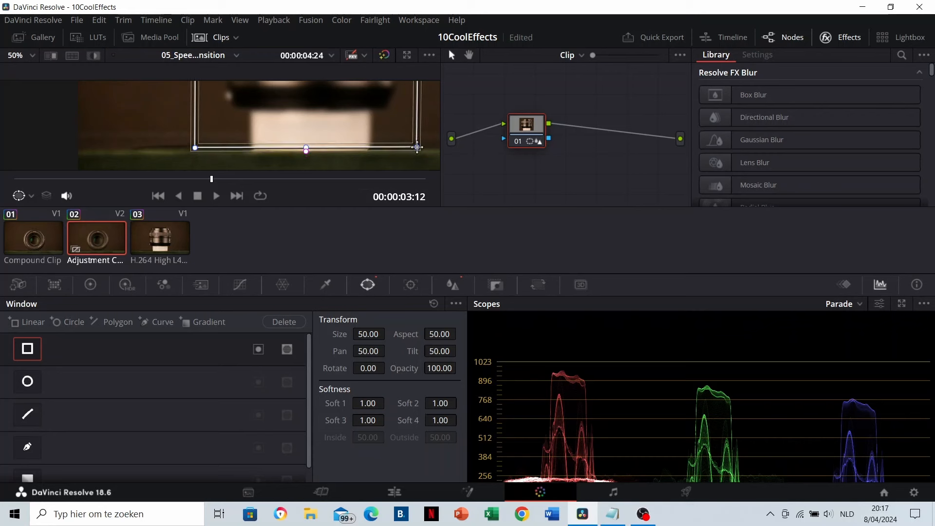
pyautogui.scroll(-3, 344, 121)
pyautogui.moveTo(306, 119); pyautogui.dragTo(350, 159)
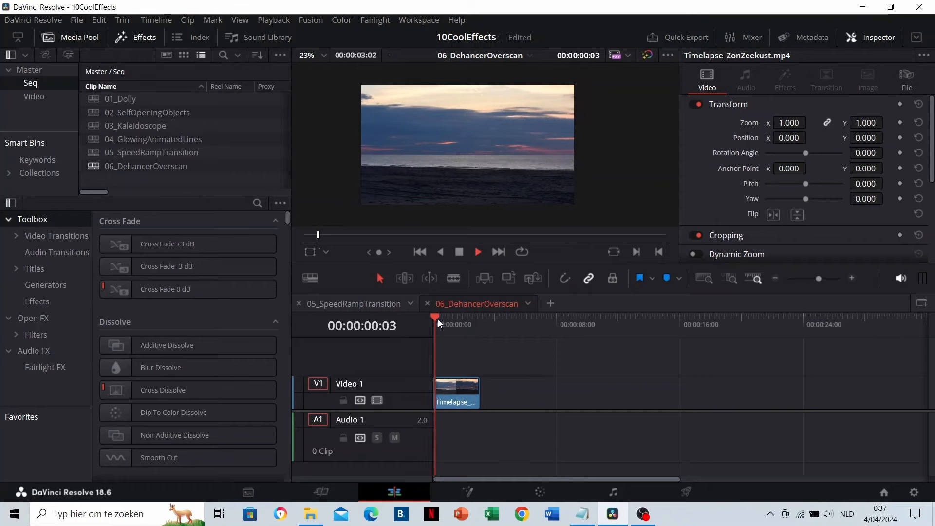
# Step: Play the sunset timelapse clip and add a serial node labelled Dehancer after the CG node in its colour grade
pyautogui.press('space')
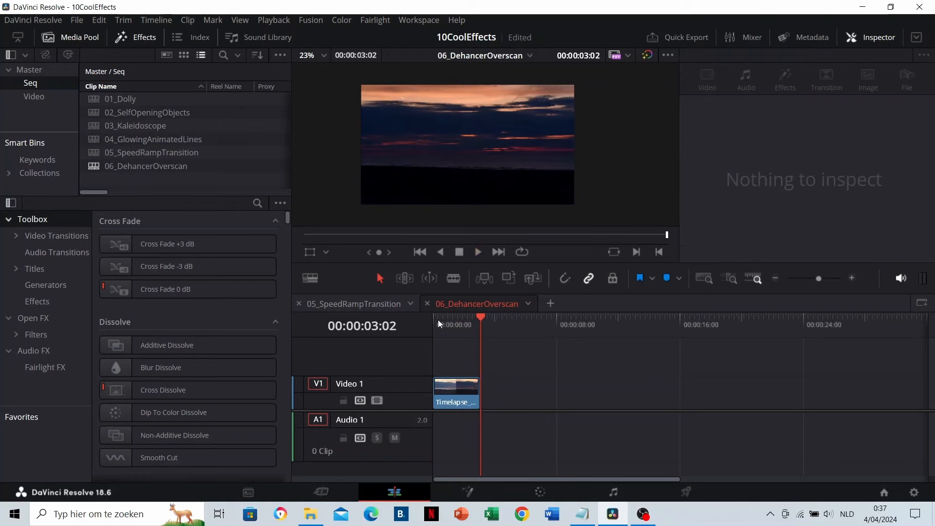
pyautogui.click(541, 493)
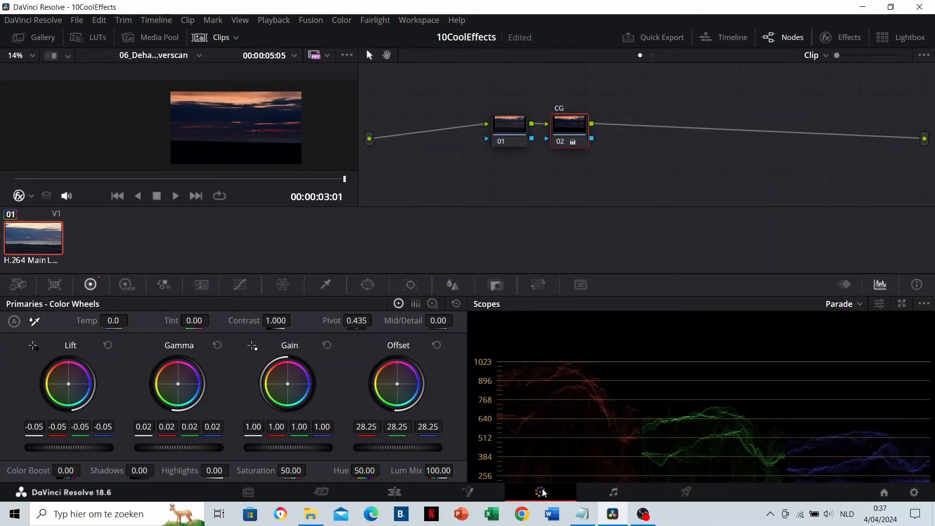
pyautogui.rightClick(586, 144)
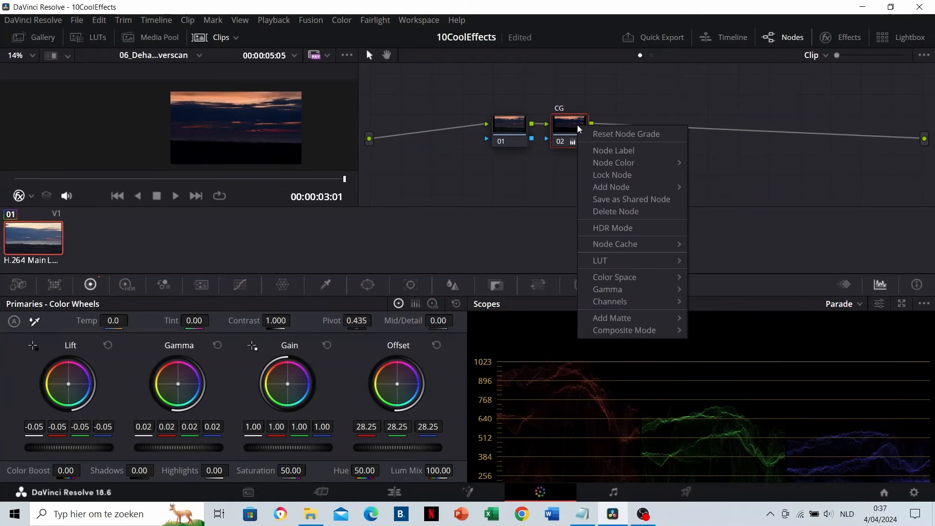
pyautogui.moveTo(606, 190)
pyautogui.click(709, 190)
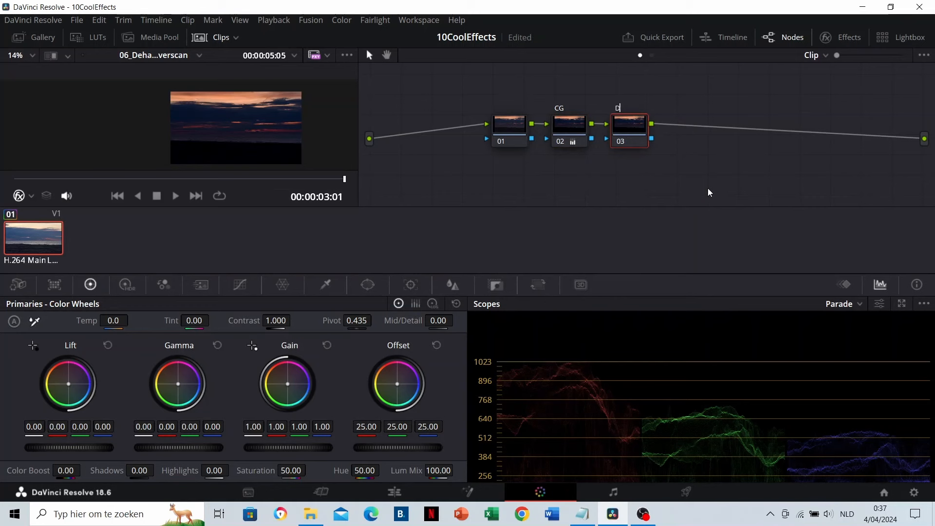
pyautogui.press('Return')
# Step: Find the Dehancer Pro 7.1.2 effect in the effects library and apply it to the Dehancer node
pyautogui.click(843, 36)
pyautogui.click(780, 77)
pyautogui.write('dehan')
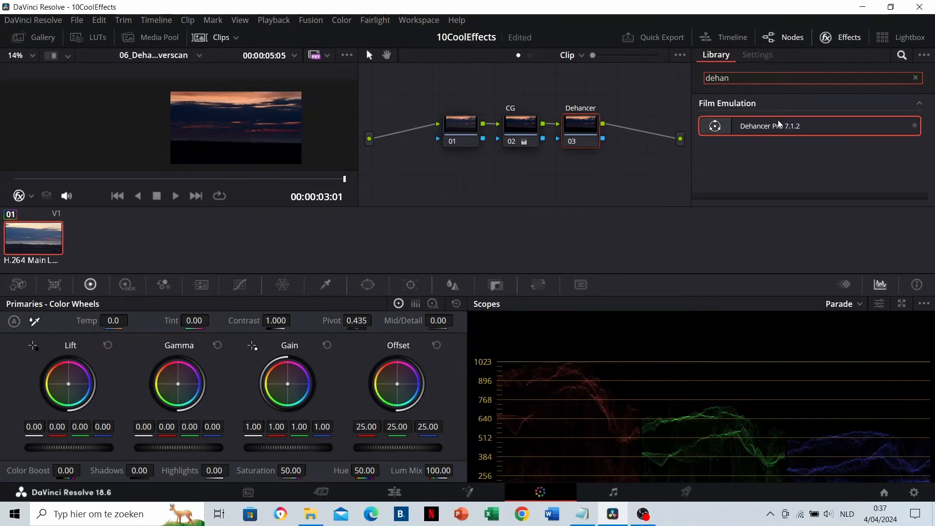
pyautogui.moveTo(779, 124); pyautogui.dragTo(584, 127)
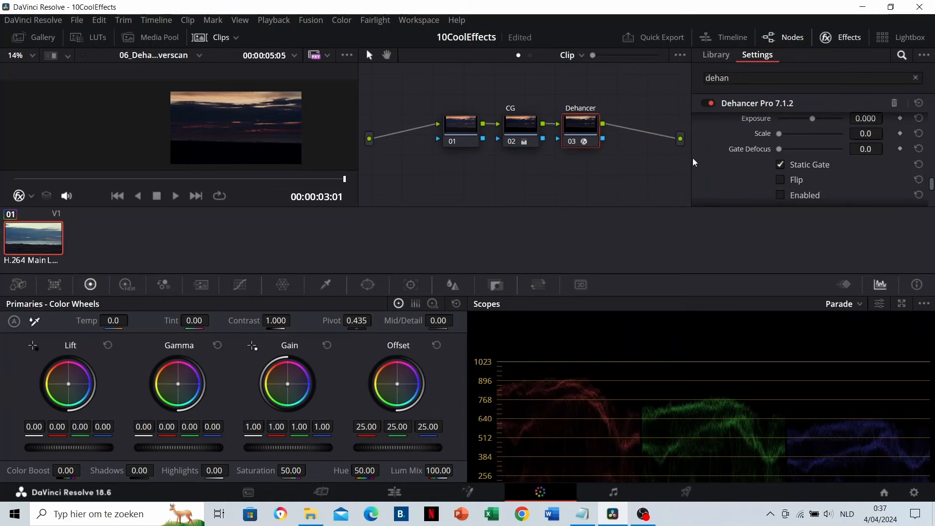
# Step: Disable Dehancer's default look by switching off its Film, Expand, Print and film grain sections
pyautogui.scroll(-3, 928, 184)
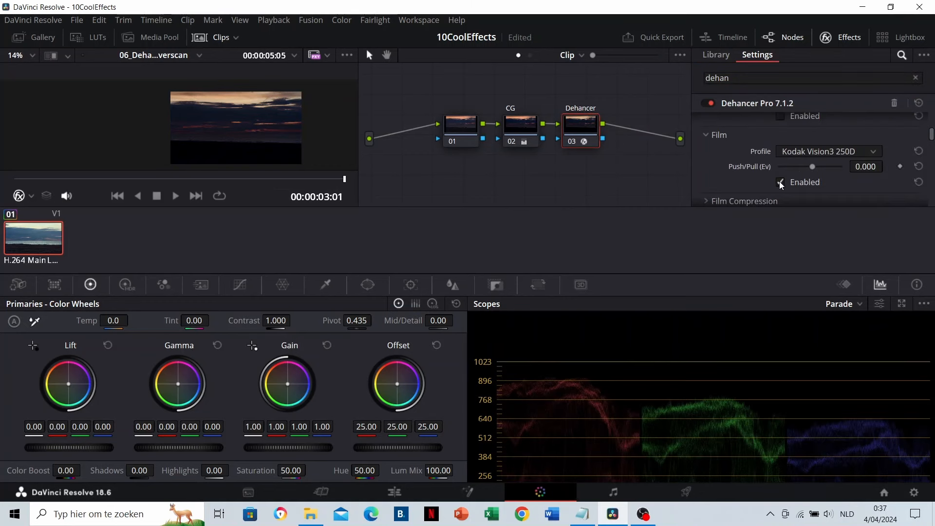
pyautogui.click(780, 183)
pyautogui.scroll(-1, 753, 166)
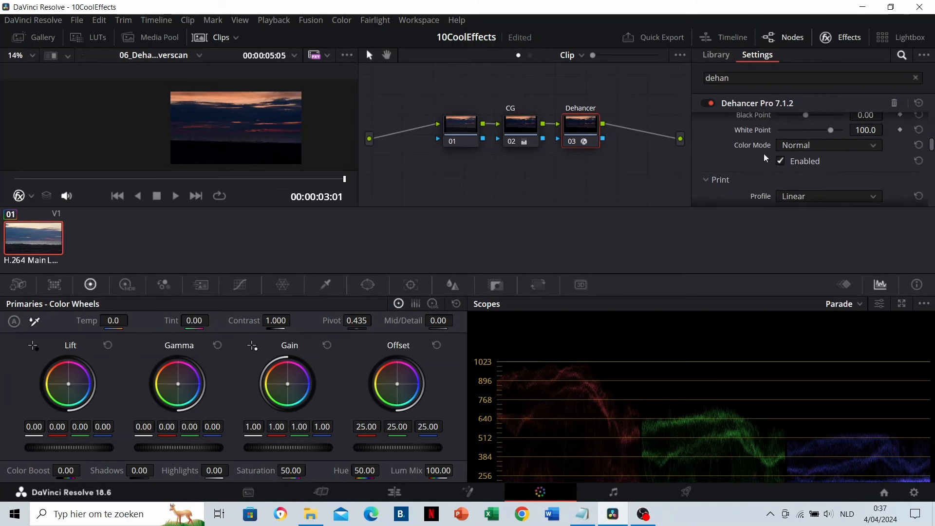
pyautogui.scroll(-5, 754, 157)
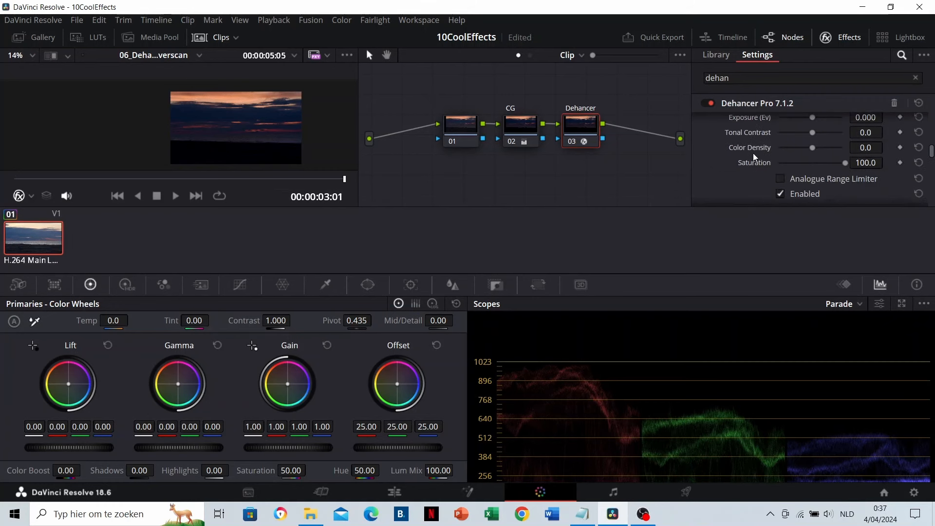
pyautogui.scroll(-1, 754, 157)
pyautogui.click(780, 157)
pyautogui.click(712, 177)
pyautogui.scroll(-5, 745, 161)
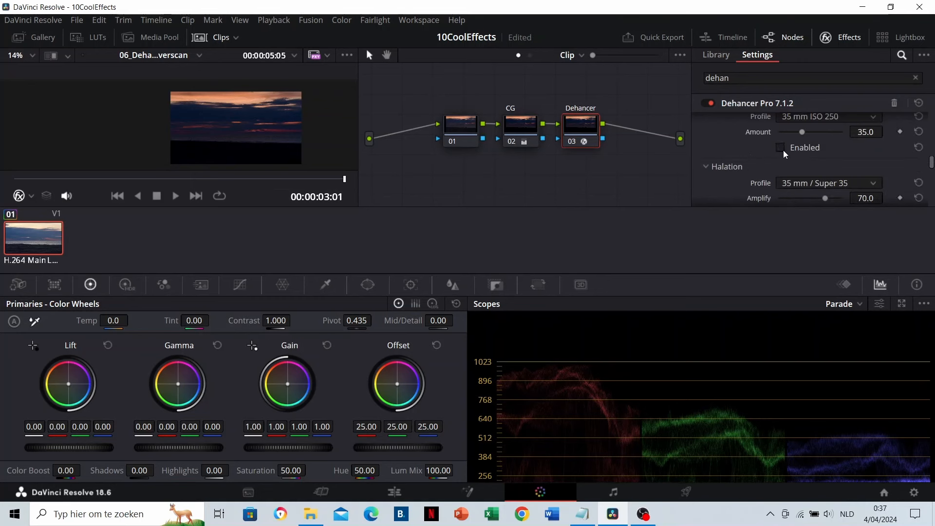
pyautogui.scroll(-4, 779, 154)
pyautogui.scroll(-3, 750, 151)
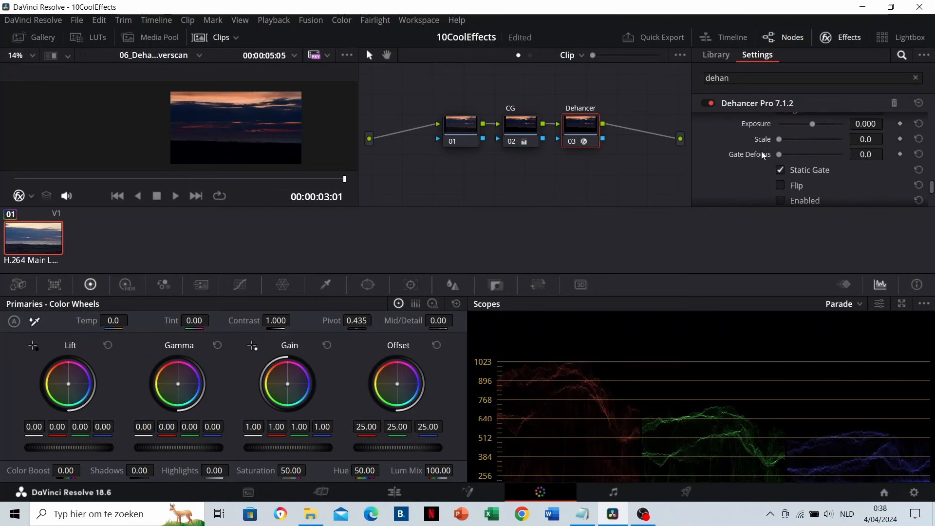
# Step: Enable Dehancer's Overscan with gate type Ultra Panavision 65mm 2.76:1 and perforation mode Positive
pyautogui.scroll(3, 749, 172)
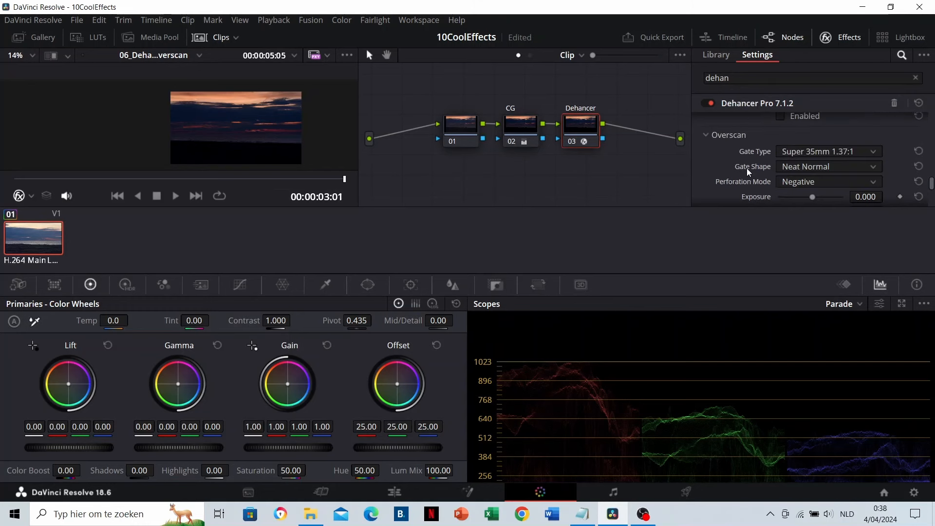
pyautogui.click(801, 155)
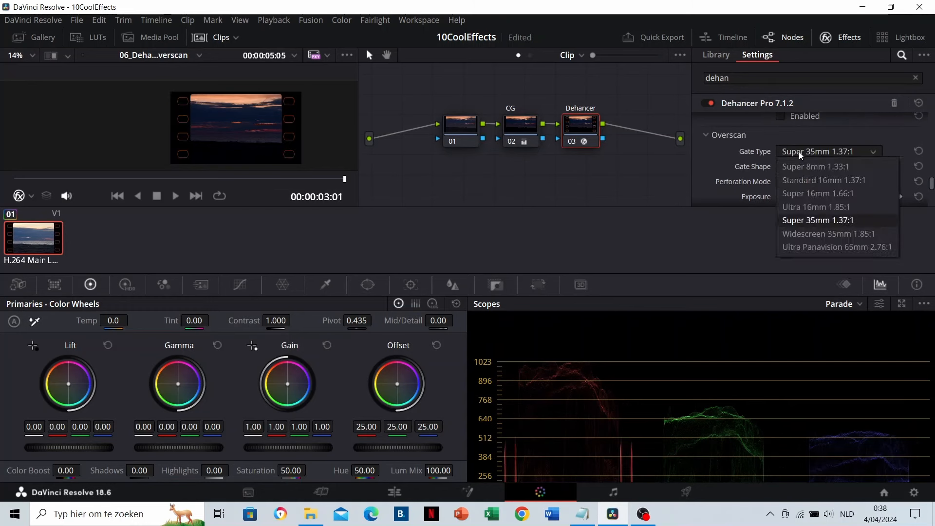
pyautogui.click(822, 248)
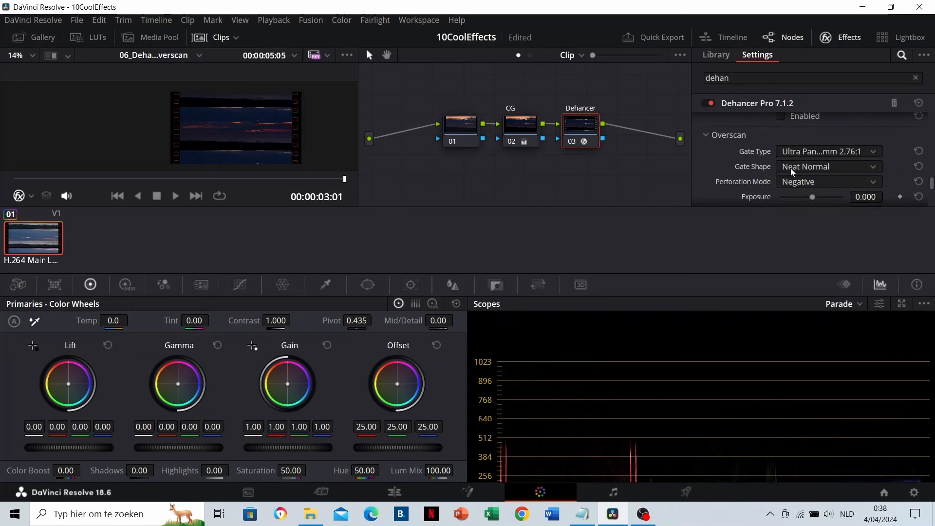
pyautogui.click(804, 187)
pyautogui.click(808, 208)
# Step: Play the clip with the film-gate overscan and try out a larger Overscan scale
pyautogui.press('space')
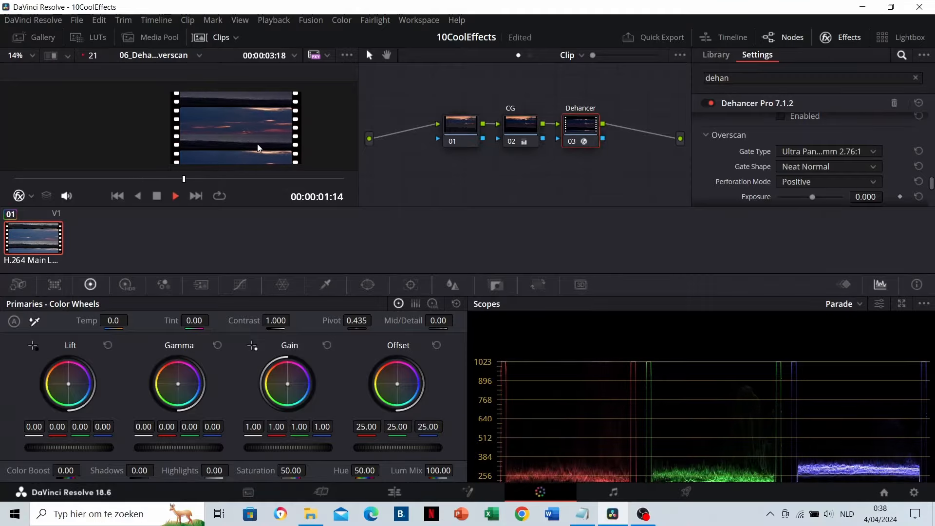
pyautogui.press('p')
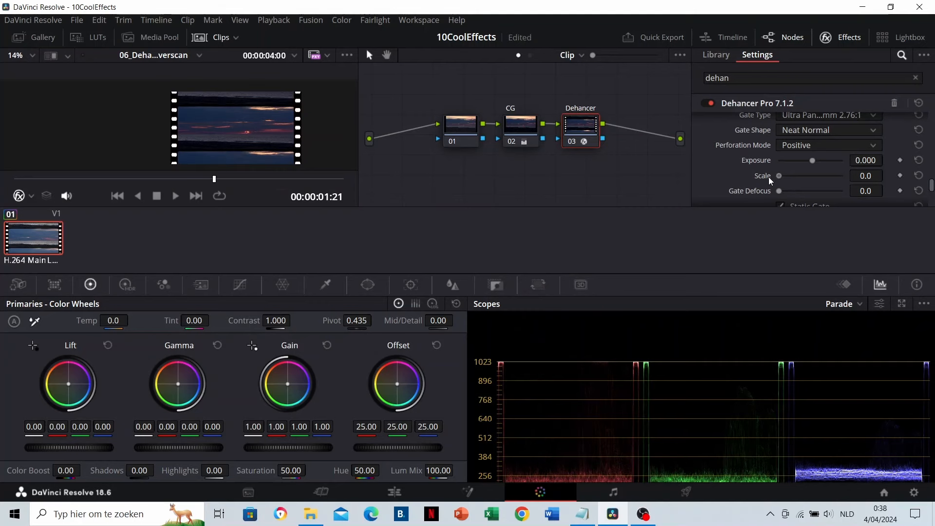
pyautogui.moveTo(770, 181); pyautogui.dragTo(804, 180)
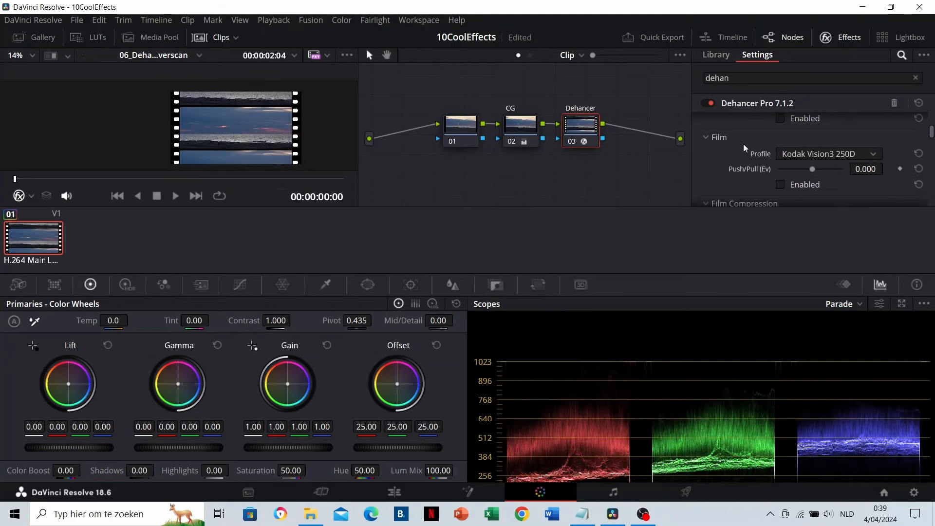
# Step: Enable Dehancer's Expand section with black point 1.10 and white point 90.3, and check it at different frames
pyautogui.scroll(-2, 744, 147)
pyautogui.scroll(-5, 744, 147)
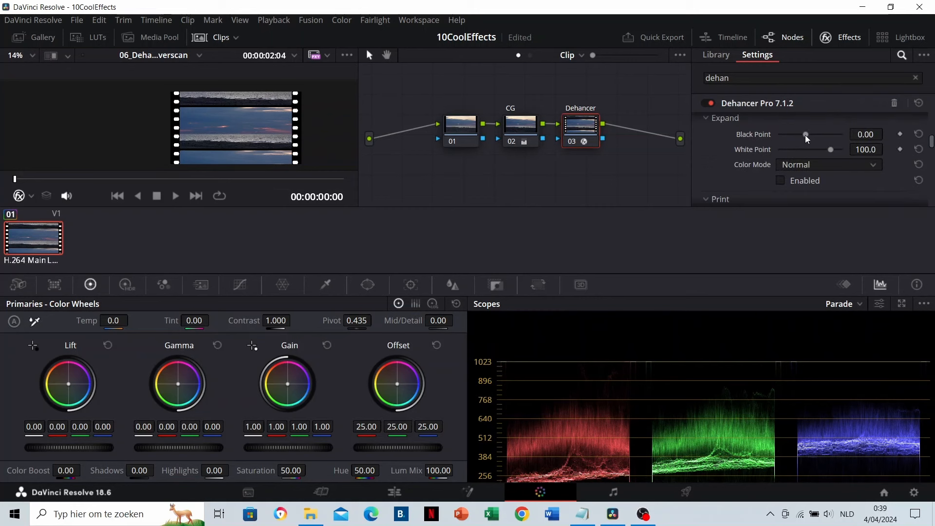
pyautogui.moveTo(807, 139); pyautogui.dragTo(823, 150)
pyautogui.press('space')
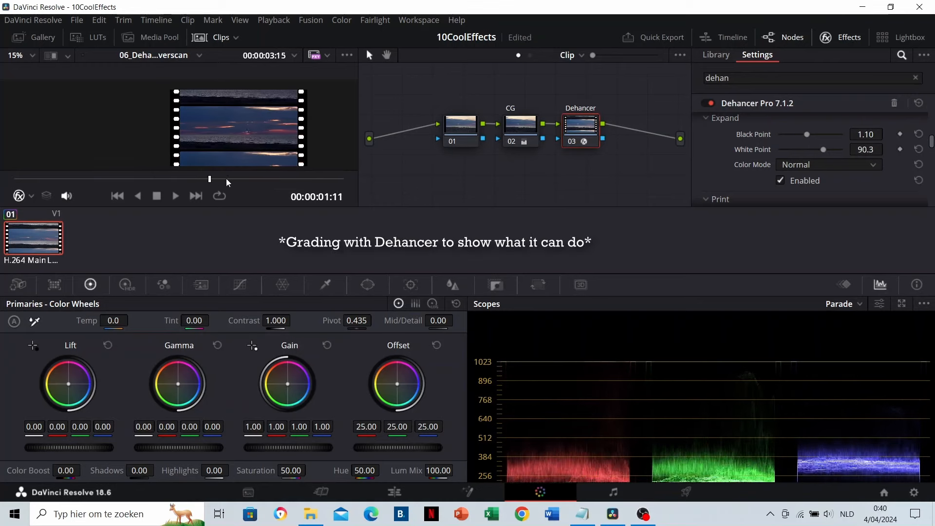
pyautogui.click(15, 179)
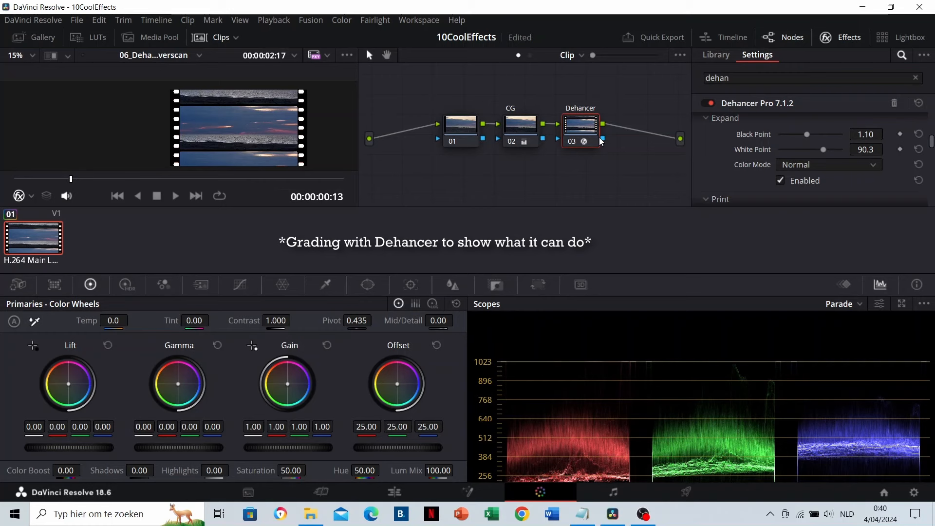
# Step: Enable Dehancer's Print section with exposure 0.084, tonal contrast 7.8 and color density 56.0, and adjust its saturation
pyautogui.scroll(-6, 753, 159)
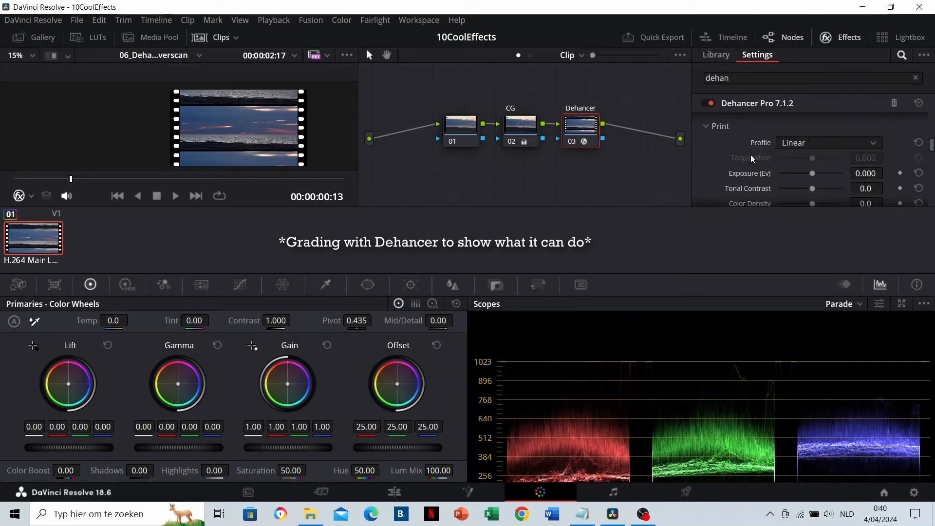
pyautogui.scroll(2, 781, 179)
pyautogui.moveTo(812, 137); pyautogui.dragTo(831, 169)
pyautogui.scroll(2, 200, 131)
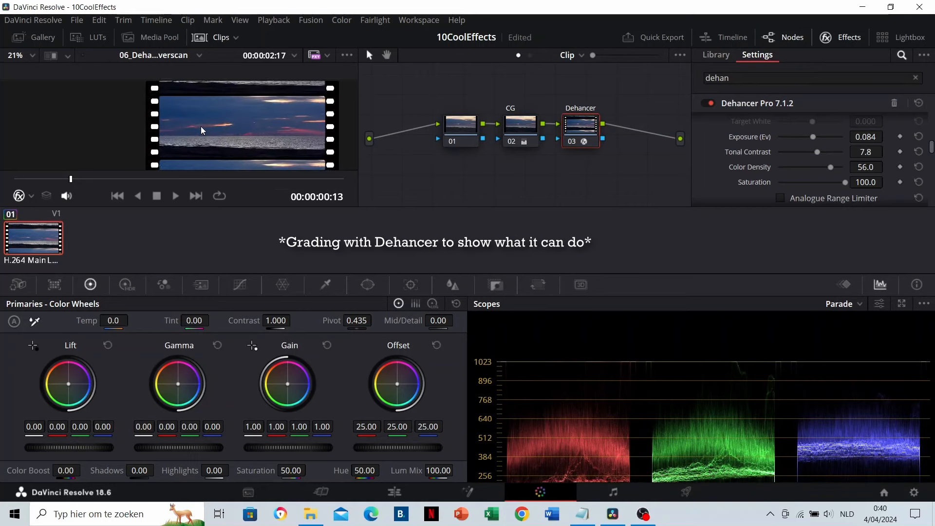
pyautogui.scroll(-2, 792, 160)
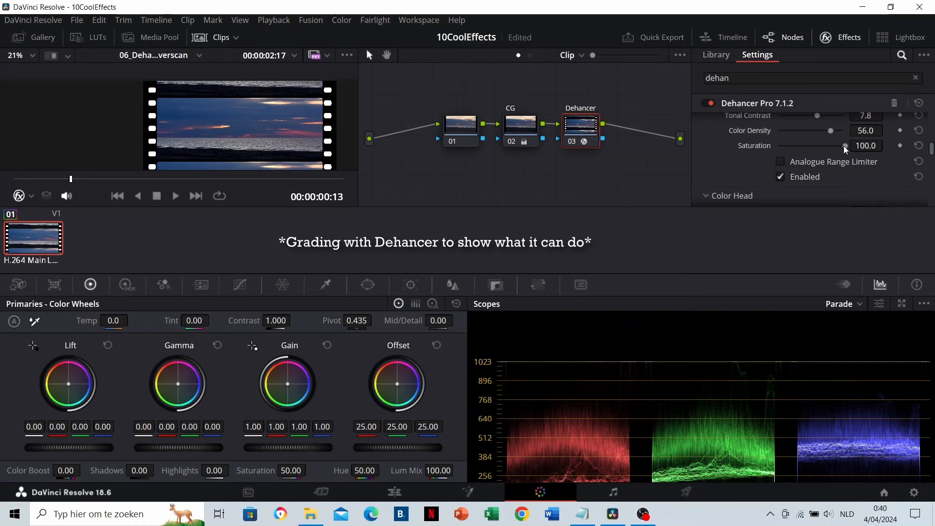
pyautogui.moveTo(844, 146)
pyautogui.mouseDown()
pyautogui.moveTo(831, 147)
pyautogui.moveTo(849, 146)
pyautogui.mouseUp()
# Step: Set Dehancer's Color Head to Yellow-Blue -6.9, Magenta-Green -0.4 and Cyan-Red 4.2, and adjust its tone values
pyautogui.scroll(-4, 758, 149)
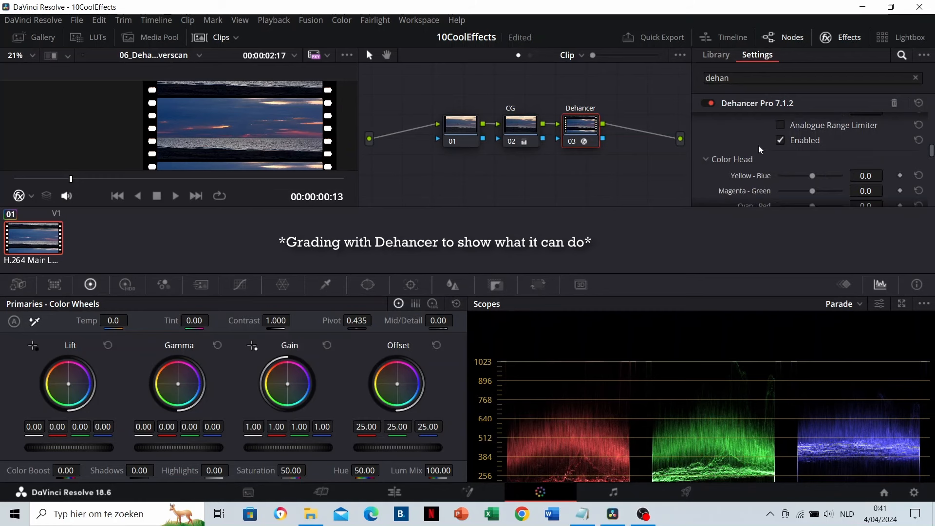
pyautogui.scroll(-6, 809, 160)
pyautogui.scroll(6, 785, 171)
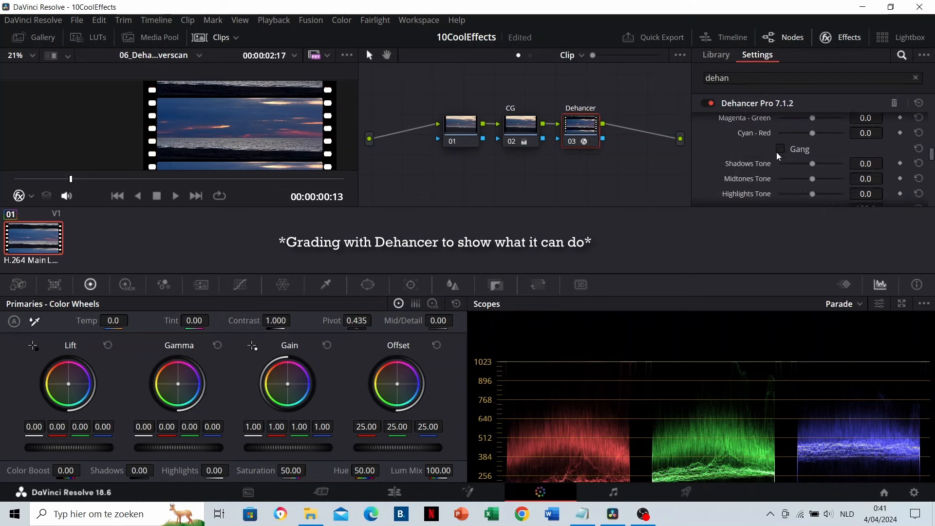
pyautogui.moveTo(812, 140); pyautogui.dragTo(817, 174)
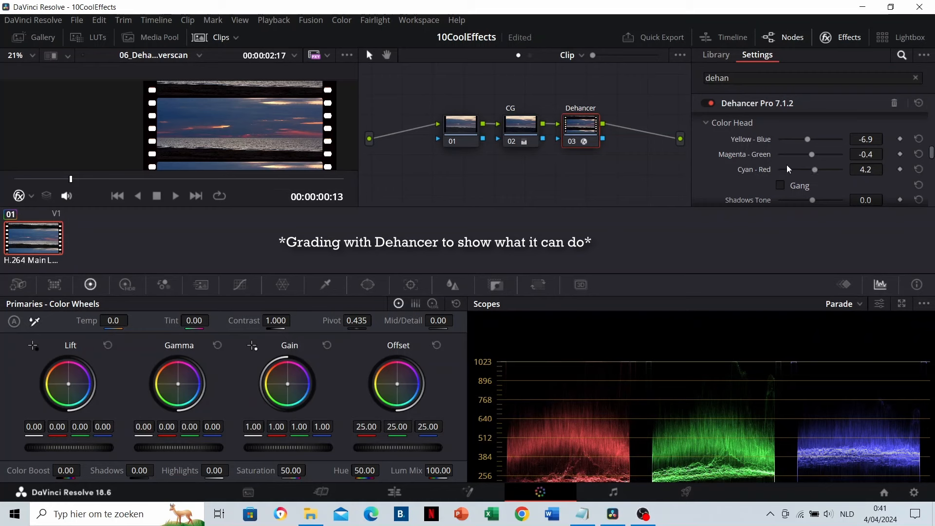
pyautogui.scroll(-1, 786, 168)
pyautogui.moveTo(812, 168)
pyautogui.mouseDown()
pyautogui.moveTo(794, 181)
pyautogui.moveTo(824, 181)
pyautogui.moveTo(836, 195)
pyautogui.moveTo(809, 195)
pyautogui.moveTo(818, 182)
pyautogui.mouseUp()
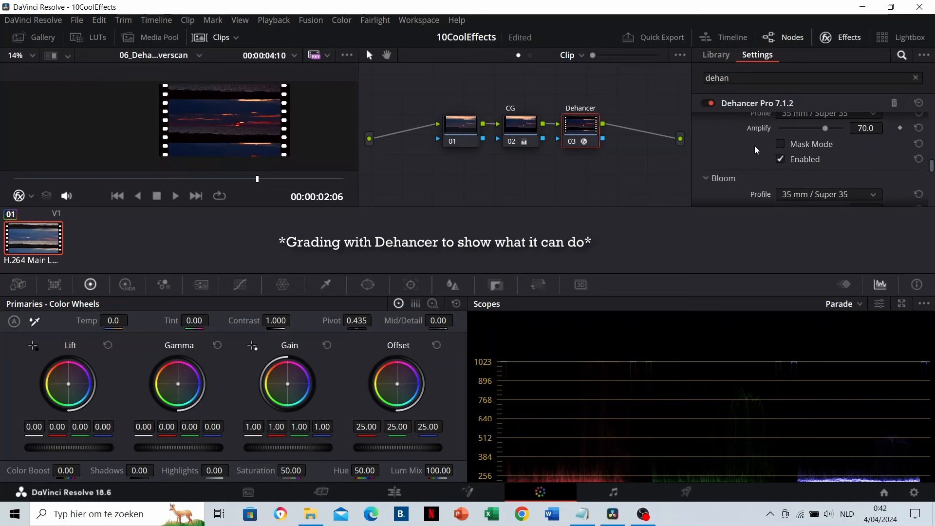
# Step: Enable Dehancer's Bloom effect with the 35 mm / Super 35 profile
pyautogui.scroll(-5, 757, 148)
pyautogui.click(781, 168)
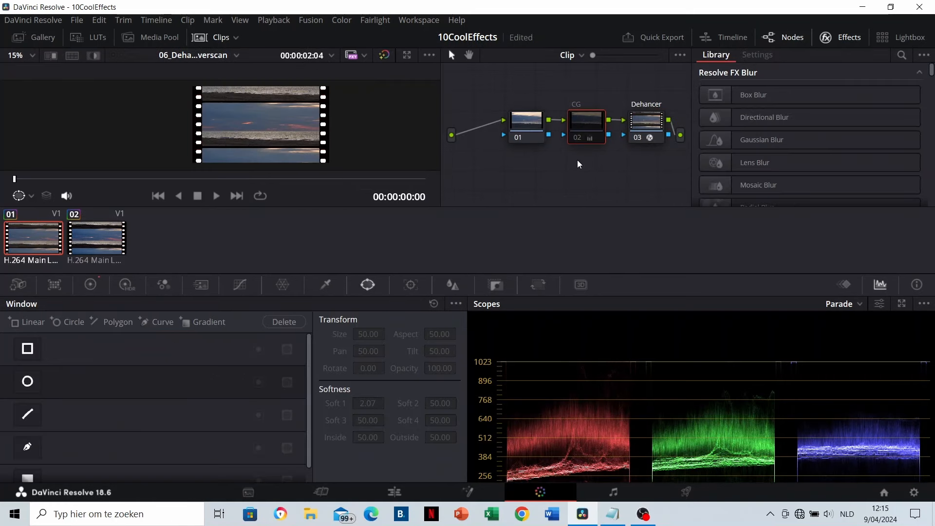
# Step: Re-enable the first clip's CG node and switch to the second clip to compare the two grades
pyautogui.hotkey('ctrl', 'd')
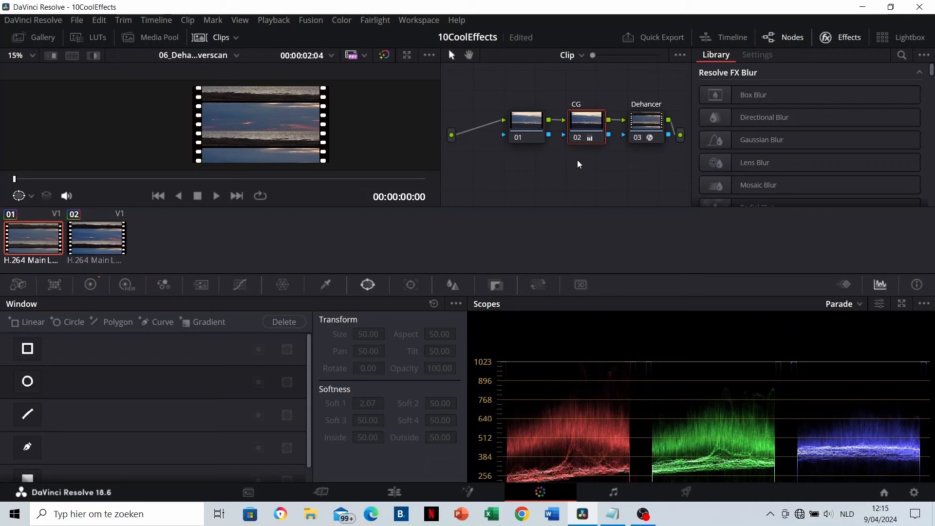
pyautogui.click(100, 243)
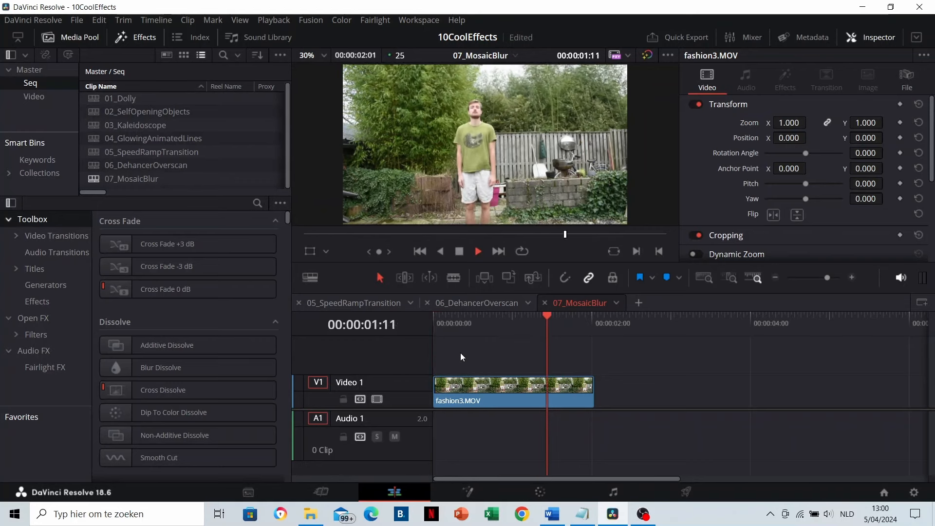
# Step: Open the fashion3.MOV clip's colour grade and add a serial node labelled Mosaic after node 01
pyautogui.click(538, 495)
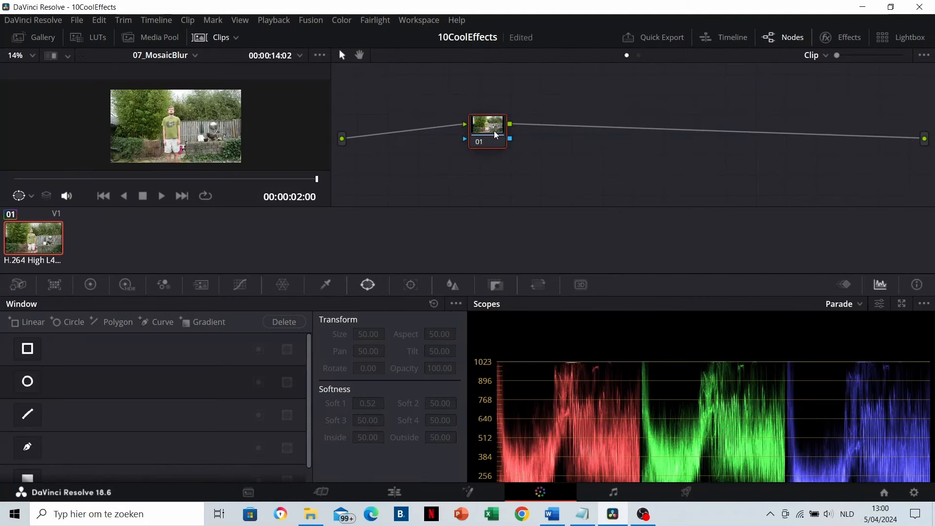
pyautogui.rightClick(496, 135)
pyautogui.moveTo(539, 196)
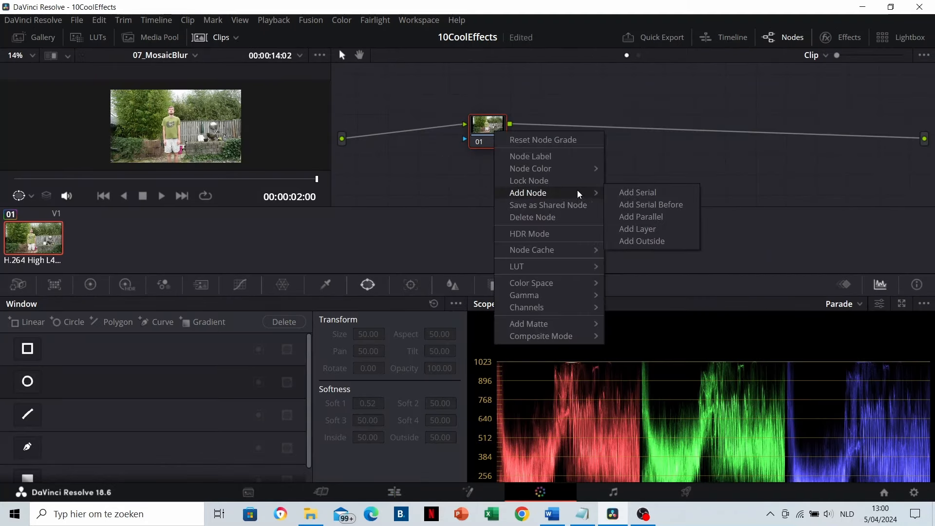
pyautogui.click(643, 193)
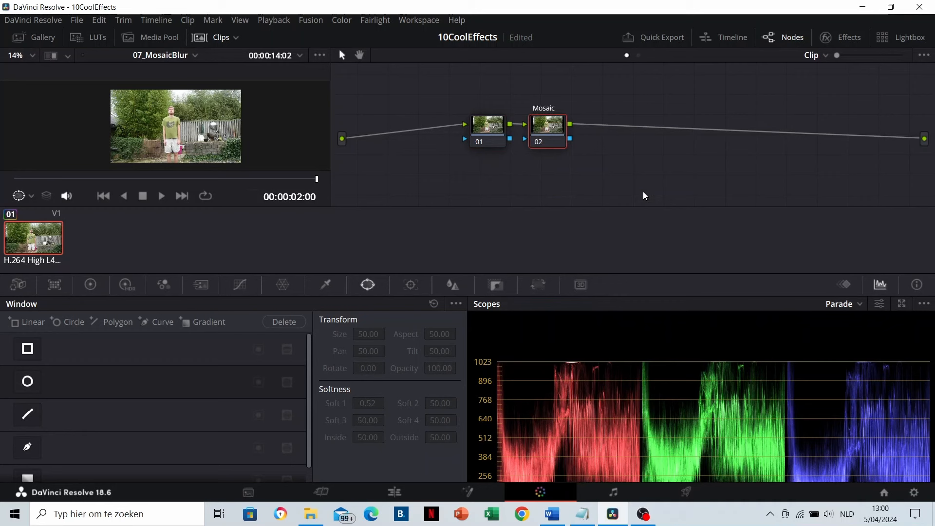
# Step: Find the Mosaic Blur effect in the effects library and apply it to the Mosaic node
pyautogui.click(841, 37)
pyautogui.click(806, 78)
pyautogui.write('mos')
pyautogui.moveTo(782, 128); pyautogui.dragTo(502, 128)
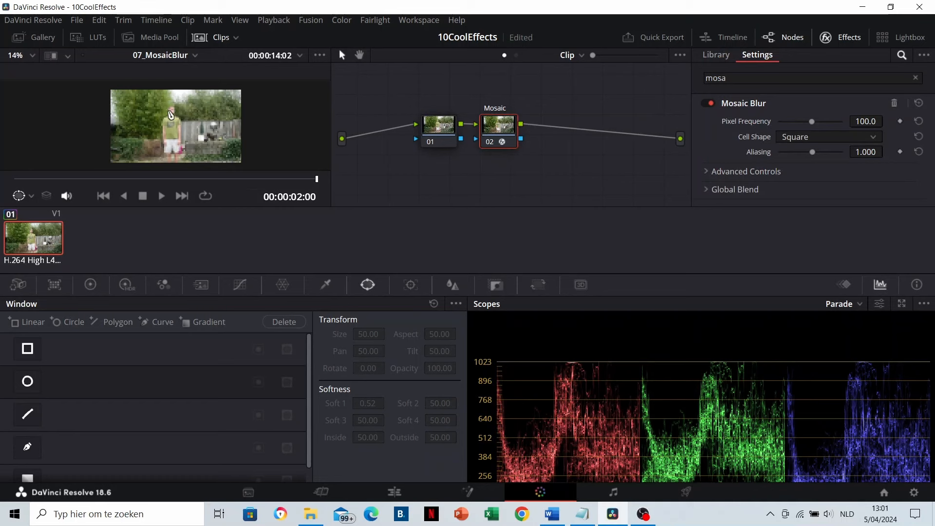
# Step: Add a circular window to the Mosaic node at the first frame of the fashion3.MOV clip
pyautogui.scroll(4, 170, 116)
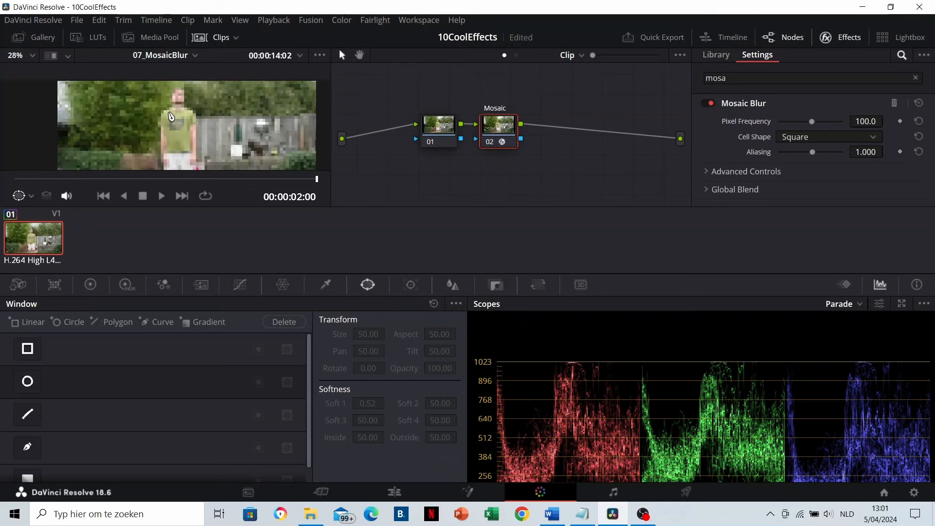
pyautogui.scroll(3, 170, 116)
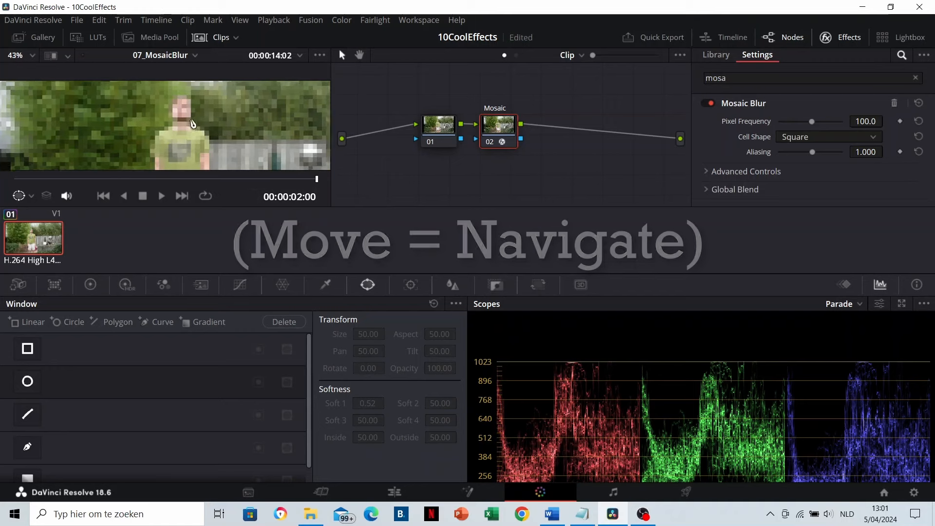
pyautogui.scroll(5, 192, 124)
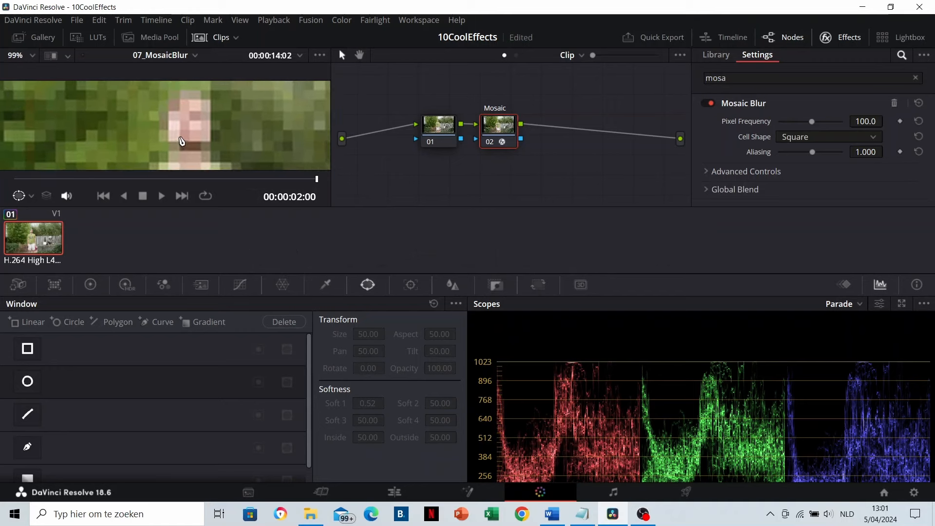
pyautogui.moveTo(316, 178); pyautogui.dragTo(2, 182)
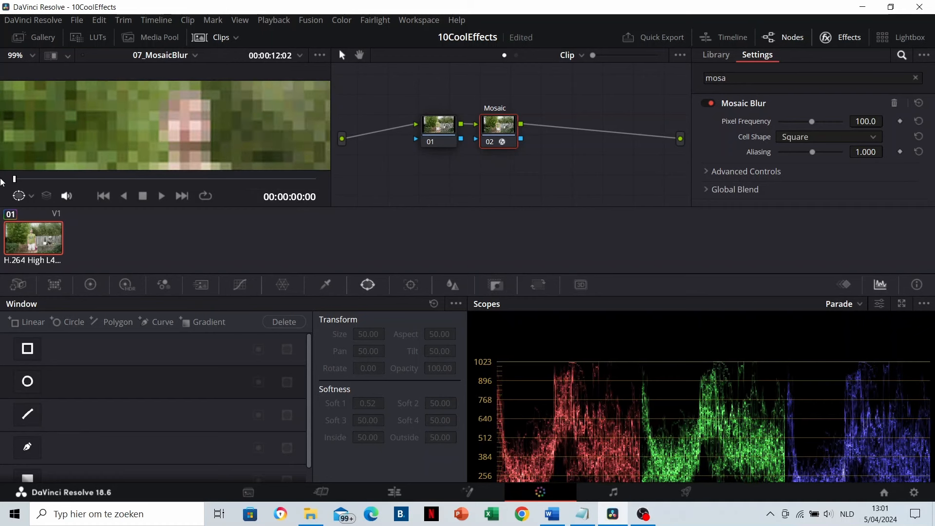
pyautogui.click(27, 382)
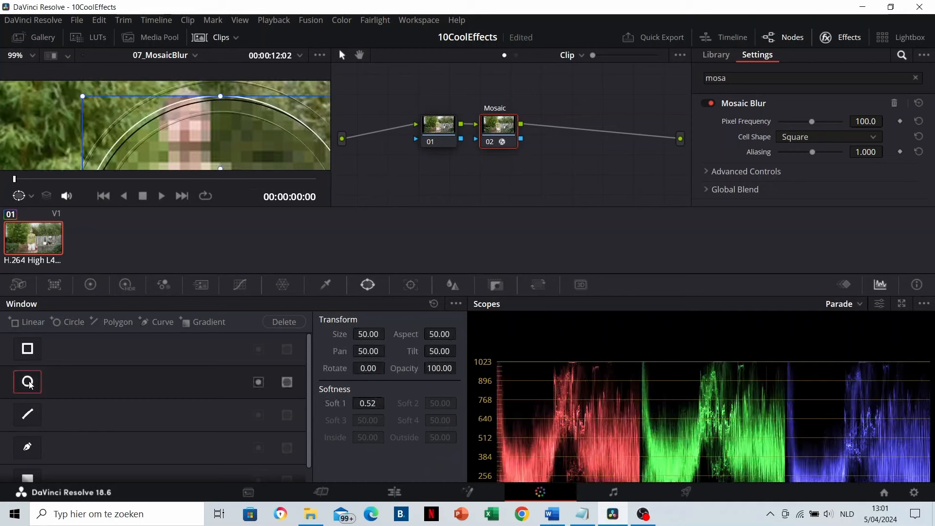
# Step: Fit the circular window around the face, with size about 11.78, aspect about 41.90 and softness about 0.86
pyautogui.moveTo(214, 146); pyautogui.dragTo(225, 120)
pyautogui.scroll(-2, 216, 149)
pyautogui.scroll(-3, 225, 119)
pyautogui.moveTo(201, 160); pyautogui.dragTo(189, 113)
pyautogui.moveTo(116, 113); pyautogui.dragTo(152, 114)
pyautogui.moveTo(160, 119); pyautogui.dragTo(155, 89)
pyautogui.moveTo(184, 155); pyautogui.dragTo(183, 111)
pyautogui.moveTo(184, 111); pyautogui.dragTo(186, 140)
pyautogui.scroll(2, 186, 136)
pyautogui.moveTo(253, 131); pyautogui.dragTo(236, 132)
pyautogui.moveTo(235, 131); pyautogui.dragTo(237, 107)
pyautogui.moveTo(207, 148); pyautogui.dragTo(208, 133)
pyautogui.moveTo(208, 112); pyautogui.dragTo(238, 135)
pyautogui.moveTo(209, 135); pyautogui.dragTo(177, 130)
pyautogui.scroll(1, 210, 127)
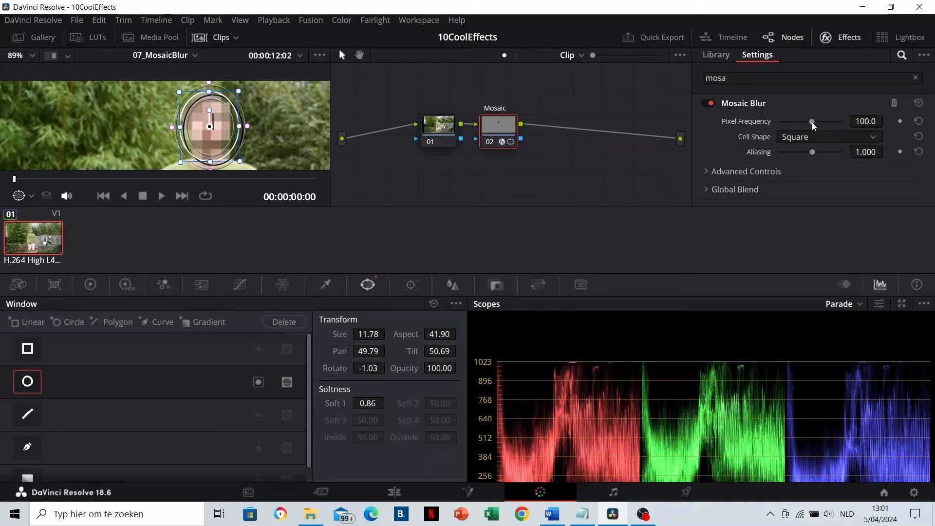
# Step: Set the Mosaic Blur's pixel frequency to 181.7 and its aliasing to 1.156
pyautogui.moveTo(811, 125); pyautogui.dragTo(818, 153)
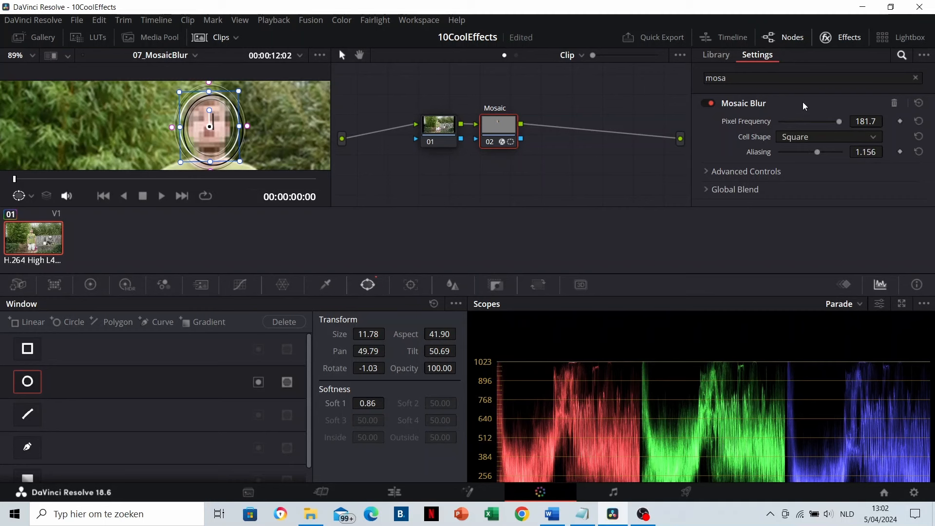
# Step: Switch the window tracker to Frame mode and set a keyframe for the mask at the clip's first frame
pyautogui.click(409, 286)
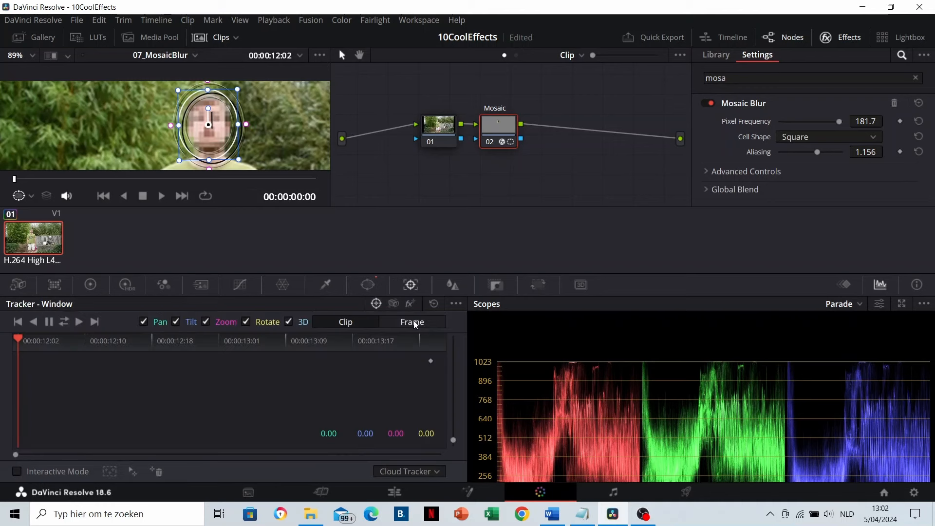
pyautogui.click(415, 324)
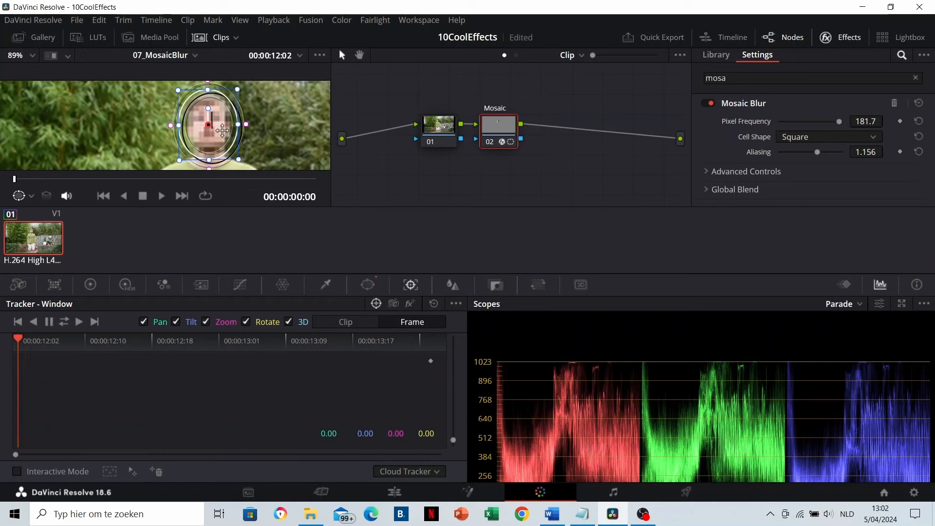
pyautogui.click(209, 125)
# Step: Keyframe the mask's position at several points along the clip by moving it back over the face each time
pyautogui.moveTo(22, 344); pyautogui.dragTo(80, 346)
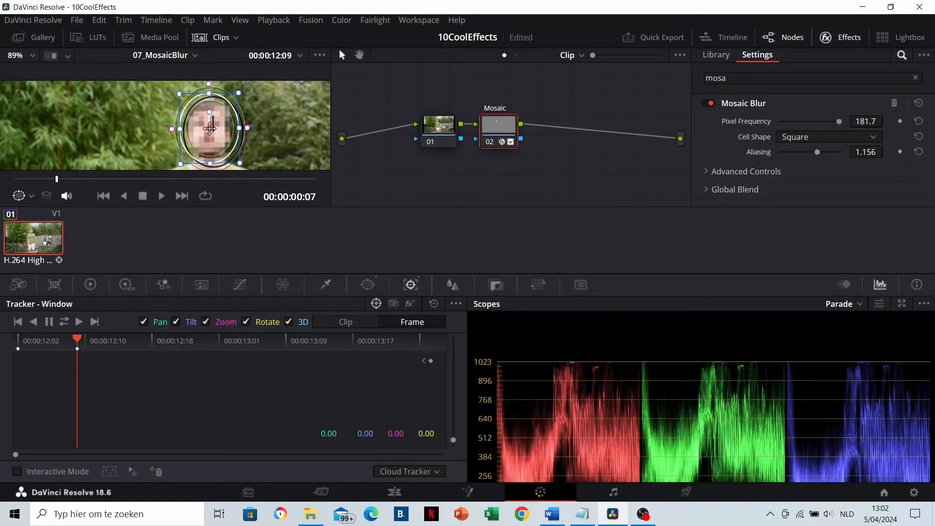
pyautogui.moveTo(85, 346); pyautogui.dragTo(142, 347)
pyautogui.moveTo(208, 143); pyautogui.dragTo(201, 127)
pyautogui.moveTo(137, 342); pyautogui.dragTo(163, 342)
pyautogui.moveTo(200, 127); pyautogui.dragTo(203, 119)
pyautogui.moveTo(162, 341); pyautogui.dragTo(179, 341)
pyautogui.moveTo(203, 120); pyautogui.dragTo(202, 125)
pyautogui.moveTo(179, 341); pyautogui.dragTo(221, 341)
pyautogui.scroll(-1, 195, 125)
pyautogui.moveTo(197, 123); pyautogui.dragTo(187, 143)
# Step: Play the clip from the start to check how the mosaic mask follows the face
pyautogui.press('space')
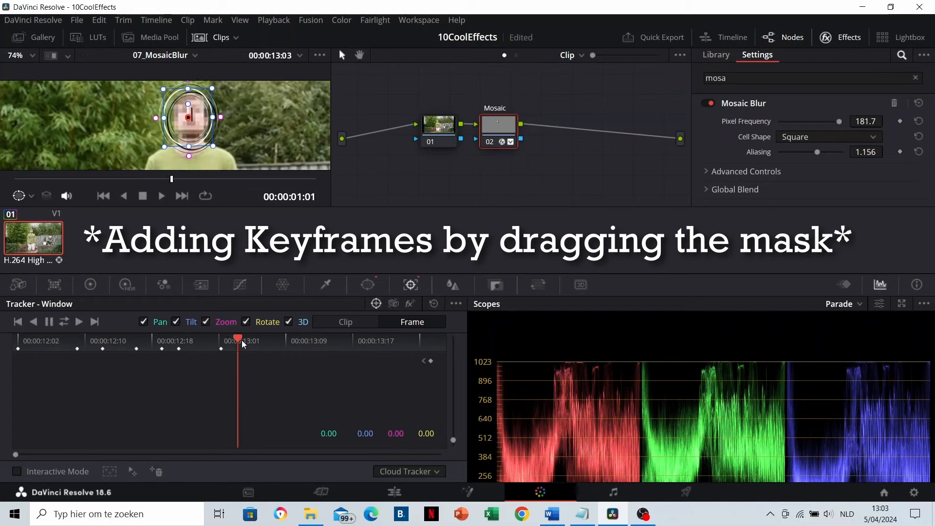
pyautogui.click(21, 344)
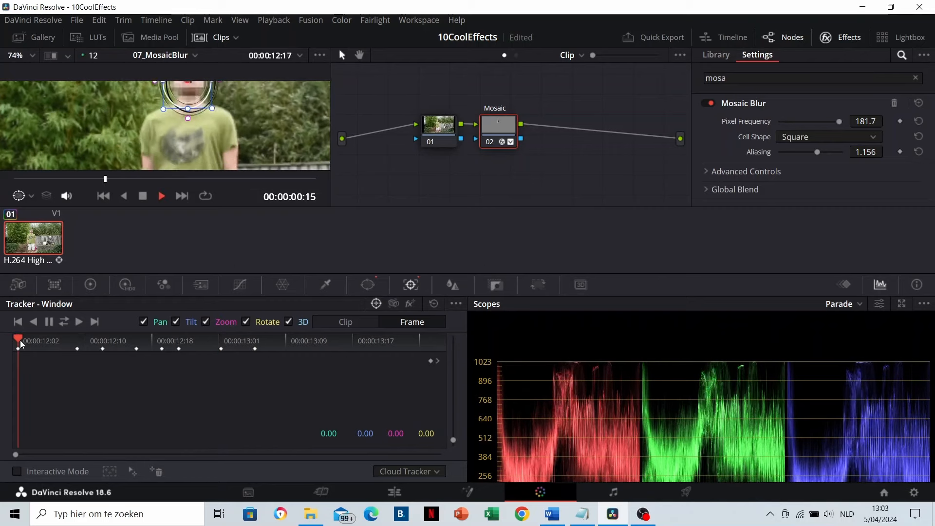
pyautogui.press('space')
pyautogui.scroll(-1, 122, 143)
pyautogui.press('space')
pyautogui.scroll(-1, 122, 143)
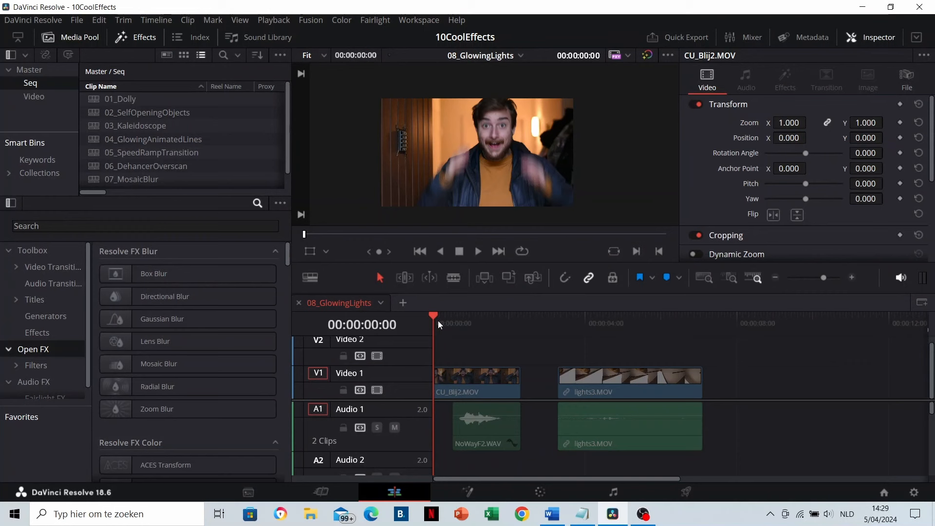
# Step: Search the effects library for "glow" and apply the Glow effect to the CU_Blij2.MOV clip in the 08_GlowingLights timeline
pyautogui.press('space')
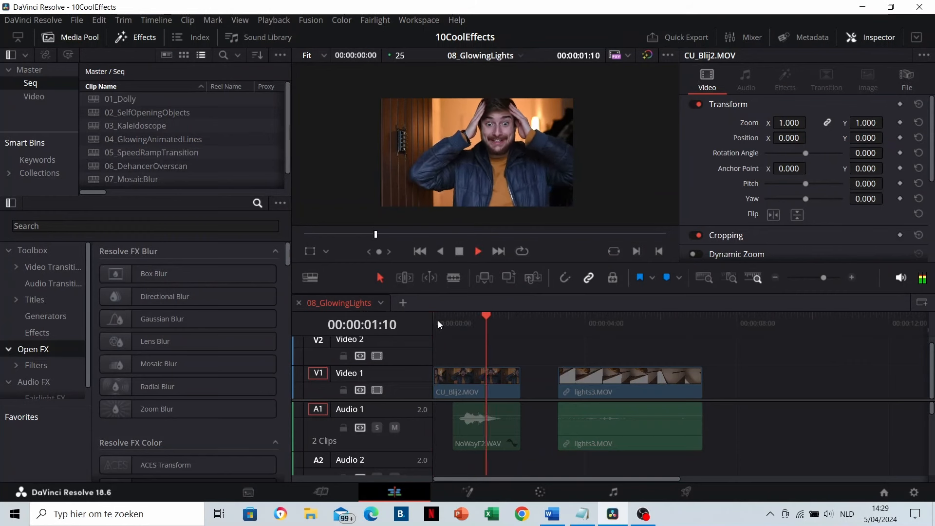
pyautogui.press('space')
pyautogui.click(161, 226)
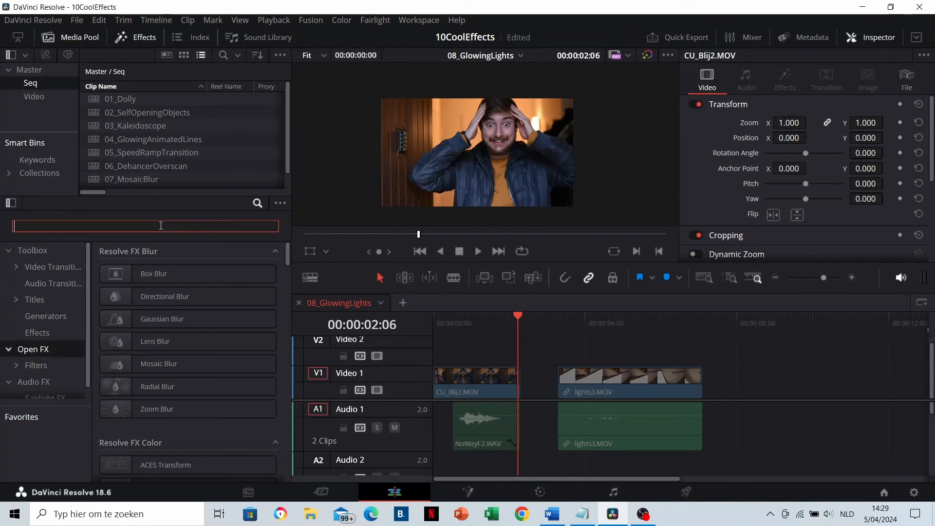
pyautogui.write('glow')
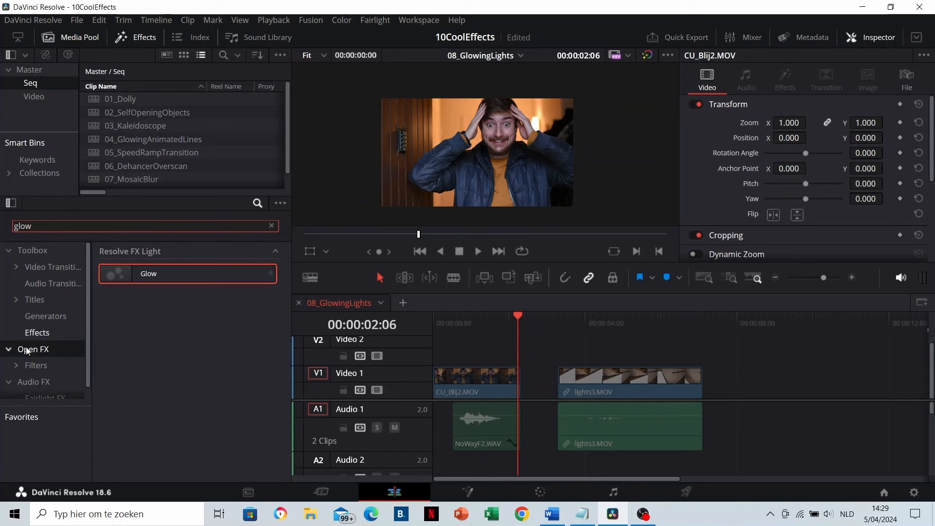
pyautogui.moveTo(166, 274); pyautogui.dragTo(452, 379)
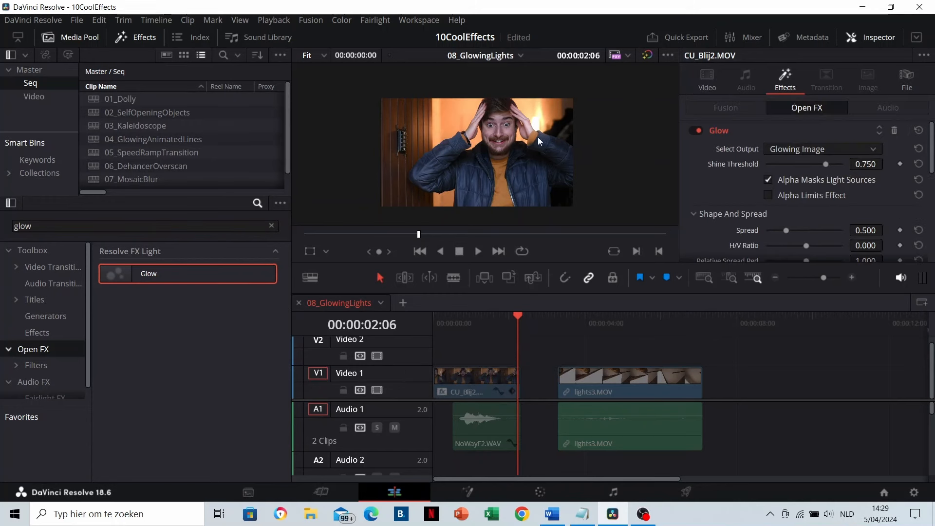
# Step: Play the CU_Blij2.MOV clip from about one second in to check the Glow effect
pyautogui.click(472, 316)
pyautogui.press('space')
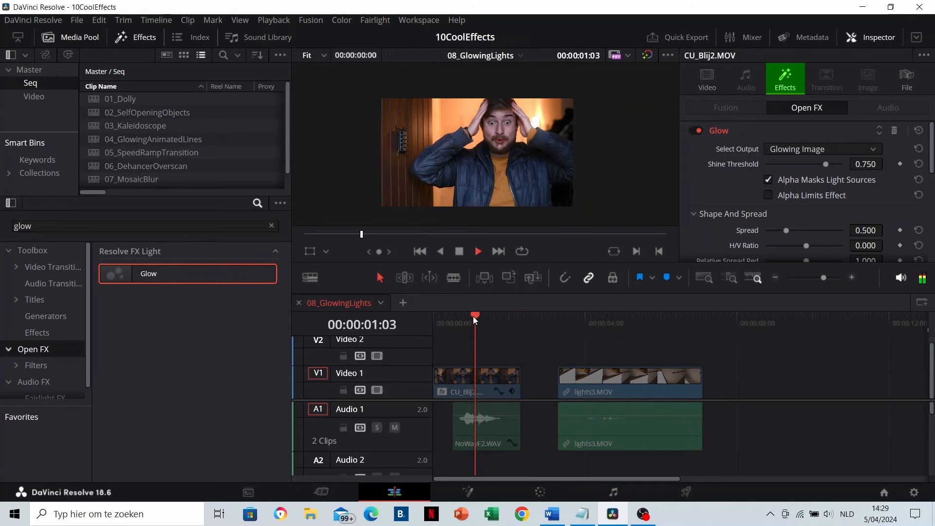
pyautogui.press('space')
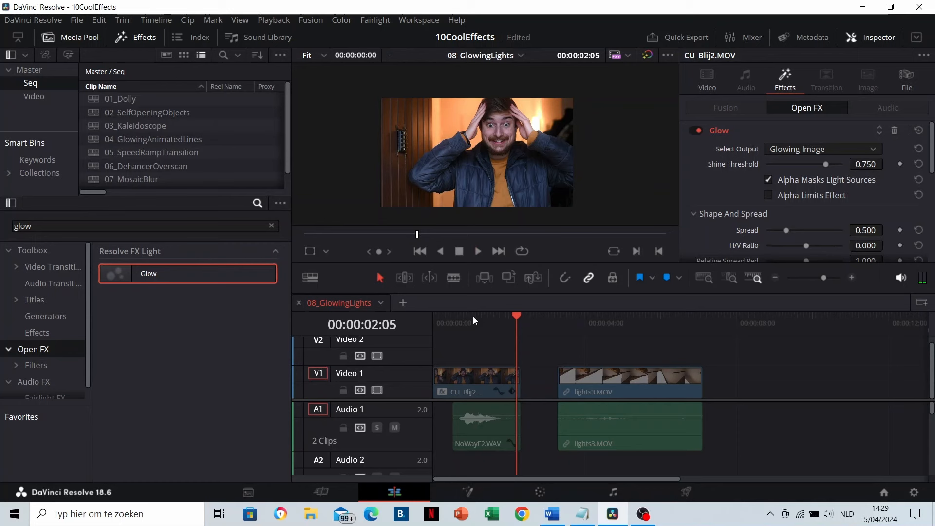
# Step: Set the CU_Blij2.MOV clip's Glow to shine threshold 0.488, spread 0.589, gain 0.605 and gamma 1.134, and compare it off and on
pyautogui.moveTo(825, 165); pyautogui.dragTo(804, 167)
pyautogui.moveTo(786, 230)
pyautogui.mouseDown()
pyautogui.moveTo(804, 230)
pyautogui.moveTo(779, 230)
pyautogui.moveTo(805, 218)
pyautogui.moveTo(787, 217)
pyautogui.moveTo(804, 232)
pyautogui.moveTo(793, 232)
pyautogui.mouseUp()
pyautogui.scroll(-3, 750, 228)
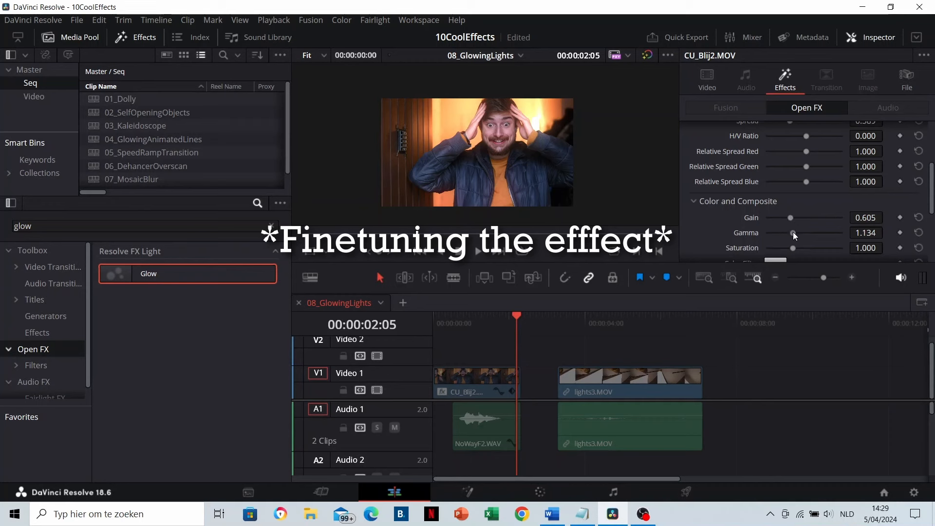
pyautogui.scroll(3, 765, 164)
pyautogui.scroll(2, 765, 165)
pyautogui.click(700, 130)
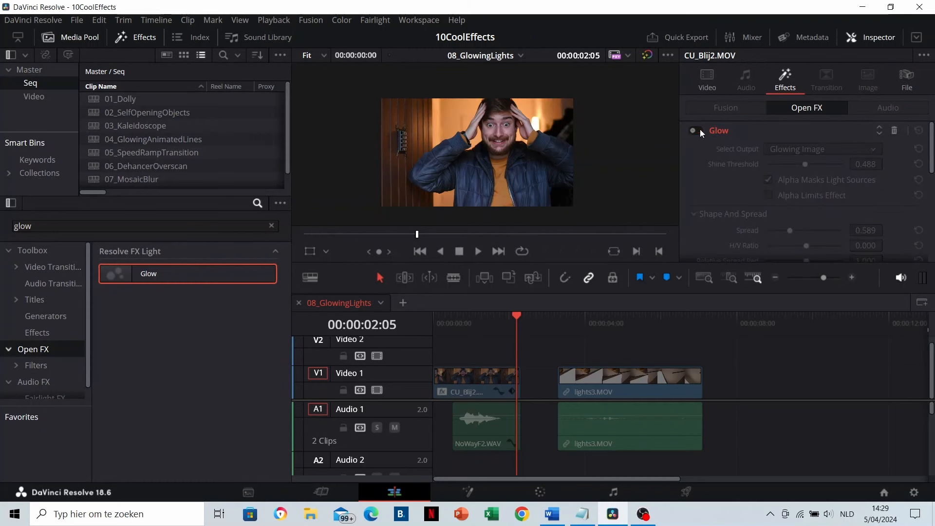
pyautogui.click(700, 129)
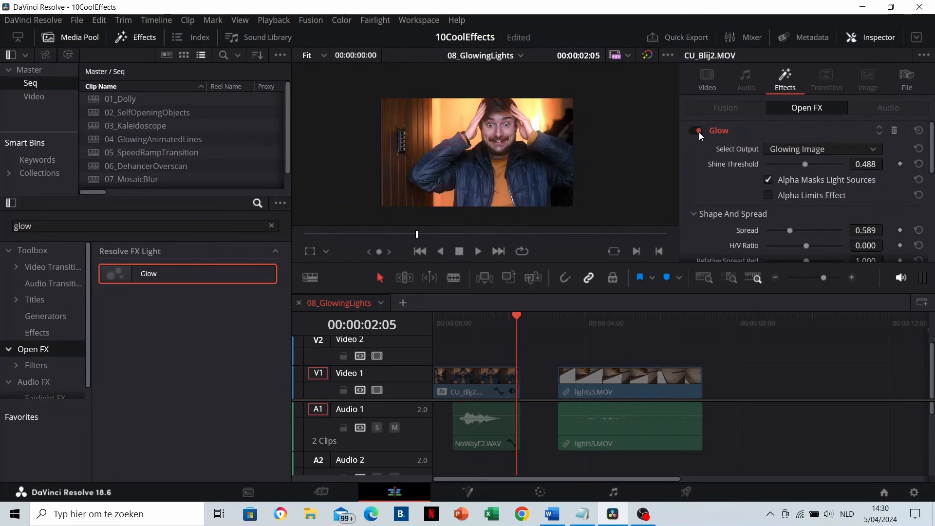
# Step: Preview the lights3.MOV clip and apply the Glow effect to it
pyautogui.click(583, 321)
pyautogui.moveTo(583, 321); pyautogui.dragTo(564, 322)
pyautogui.press('space')
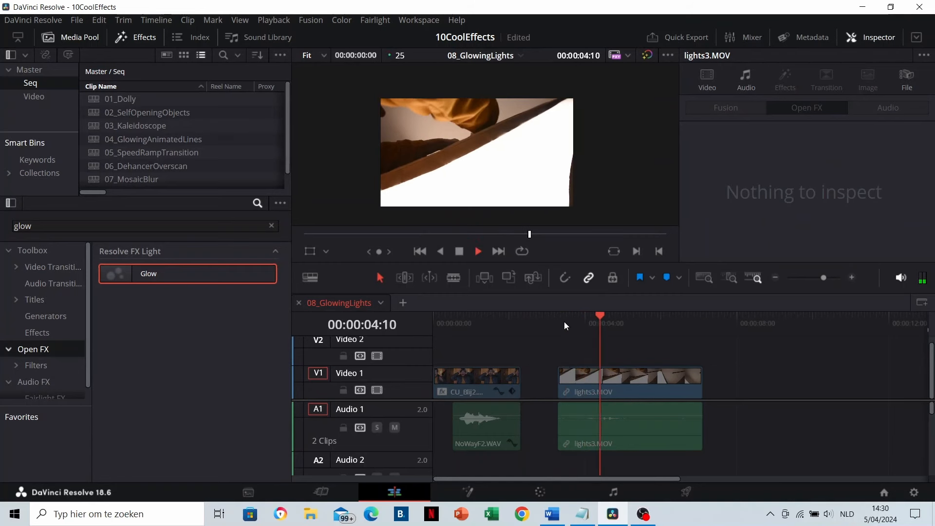
pyautogui.click(589, 378)
pyautogui.moveTo(148, 276); pyautogui.dragTo(587, 381)
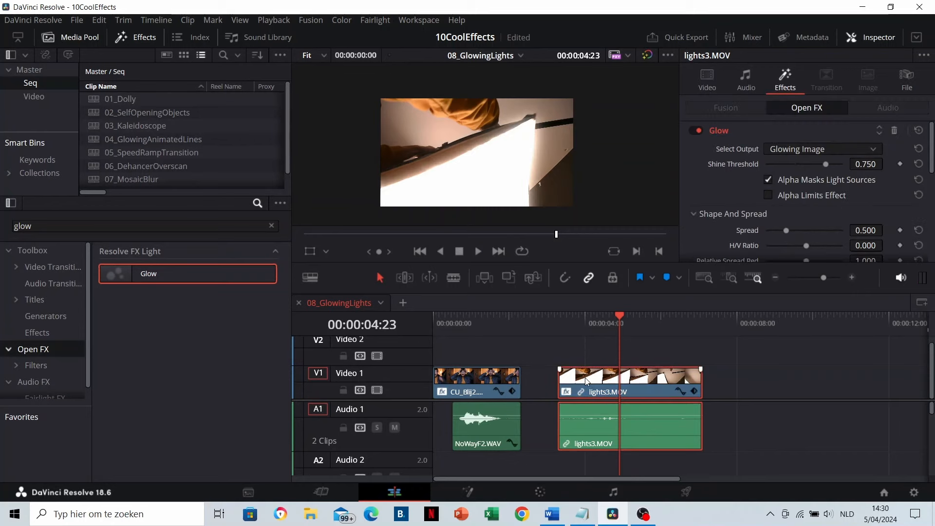
# Step: Set the lights3.MOV Glow to shine threshold 0.737, spread 0.589, H/V ratio -0.163, relative spread red 1.039 and blue 0.997, and gain 0.465
pyautogui.click(566, 331)
pyautogui.press('space')
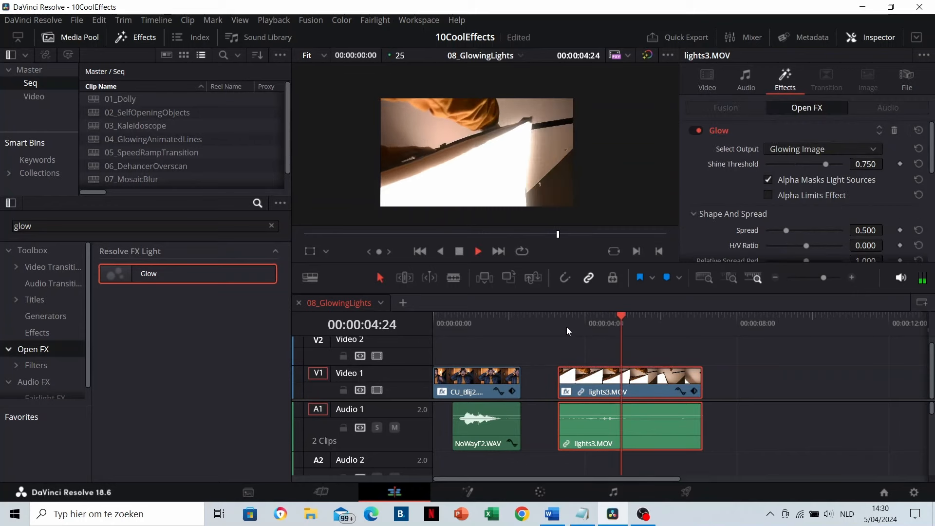
pyautogui.click(575, 328)
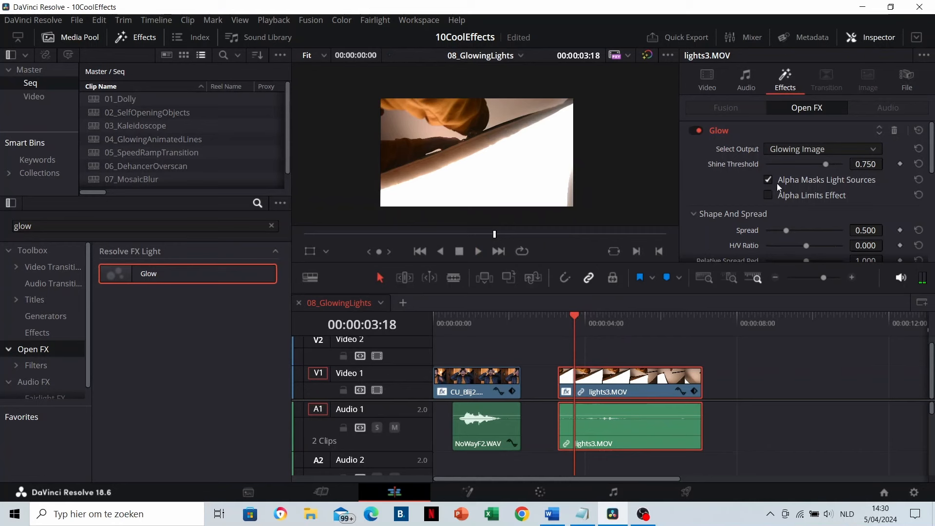
pyautogui.moveTo(825, 164); pyautogui.dragTo(790, 157)
pyautogui.scroll(-2, 745, 204)
pyautogui.moveTo(806, 173); pyautogui.dragTo(807, 188)
pyautogui.moveTo(806, 203); pyautogui.dragTo(806, 221)
pyautogui.scroll(-2, 839, 244)
pyautogui.moveTo(786, 182)
pyautogui.mouseDown()
pyautogui.moveTo(798, 184)
pyautogui.moveTo(783, 188)
pyautogui.moveTo(785, 179)
pyautogui.mouseUp()
pyautogui.scroll(-1, 740, 203)
pyautogui.scroll(-1, 734, 200)
pyautogui.scroll(5, 734, 199)
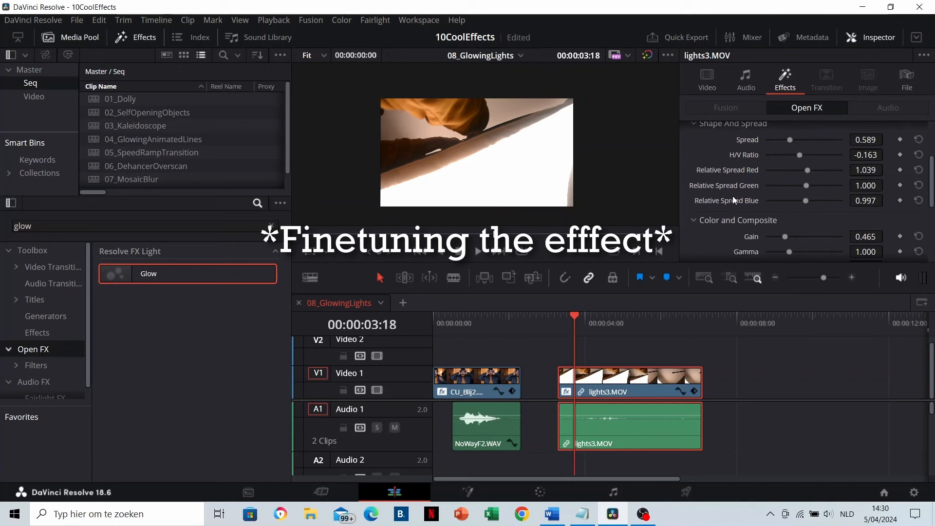
# Step: Compare the lights3.MOV clip with Glow off and on, and play it back
pyautogui.click(696, 132)
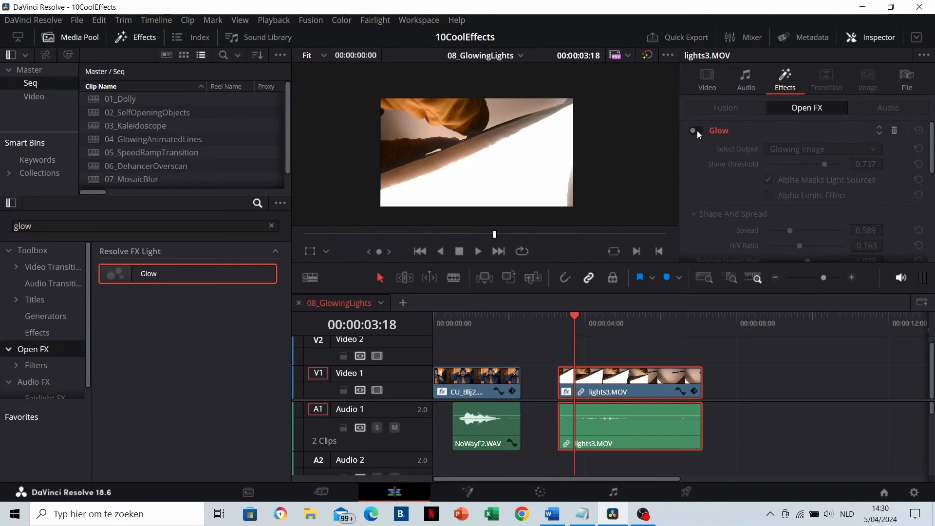
pyautogui.click(699, 131)
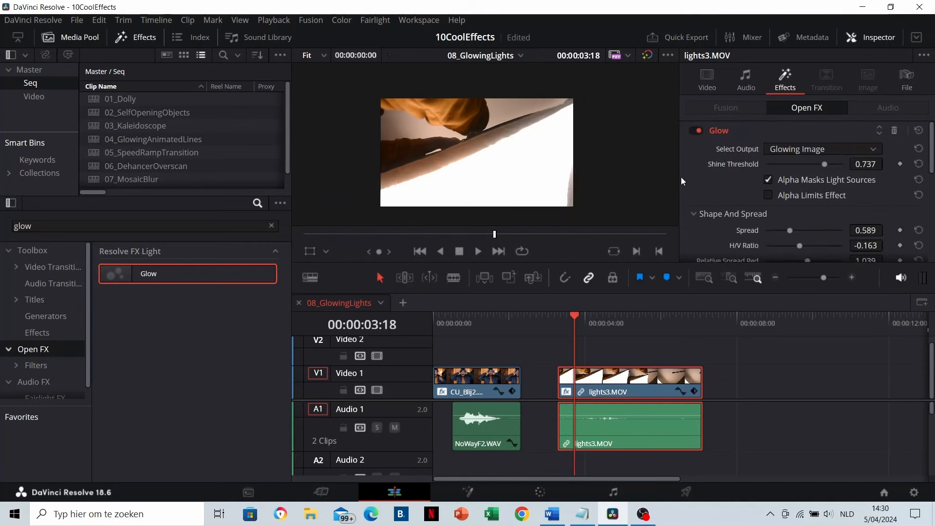
pyautogui.click(604, 358)
pyautogui.press('space')
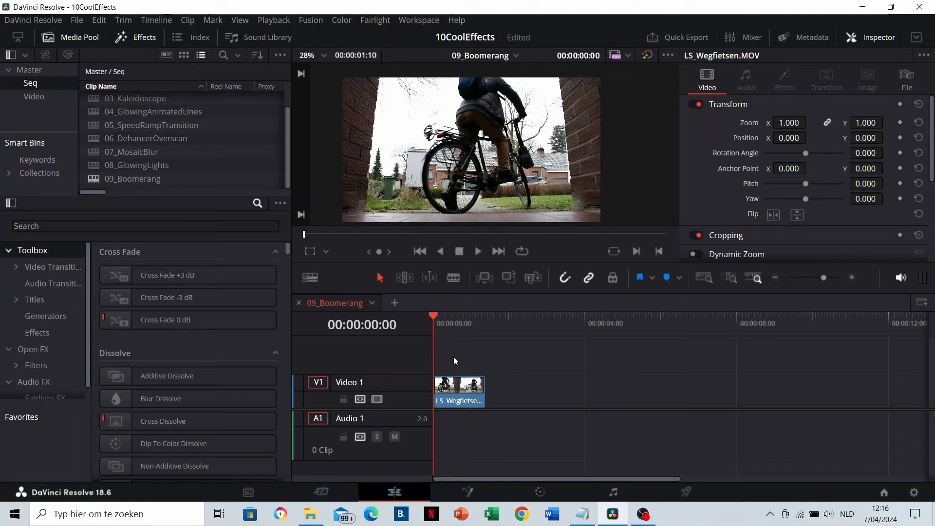
# Step: Play the LS_Wegfietsen.MOV clip in the 09_Boomerang timeline and place a duplicate directly after it
pyautogui.press('space')
pyautogui.click(453, 390)
pyautogui.moveTo(454, 391); pyautogui.dragTo(507, 394)
# Step: Reverse the speed of the duplicated LS_Wegfietsen.MOV clip
pyautogui.rightClick(508, 393)
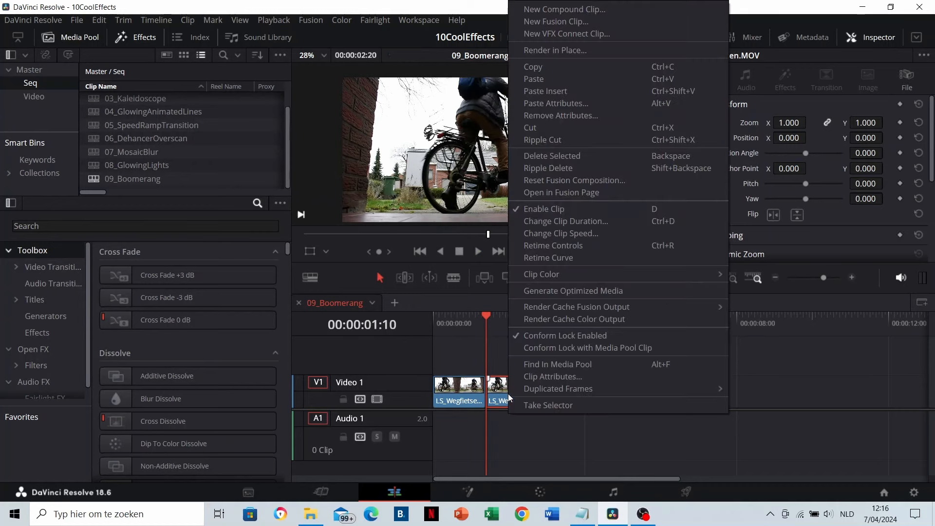
pyautogui.click(574, 233)
pyautogui.click(564, 240)
pyautogui.click(588, 345)
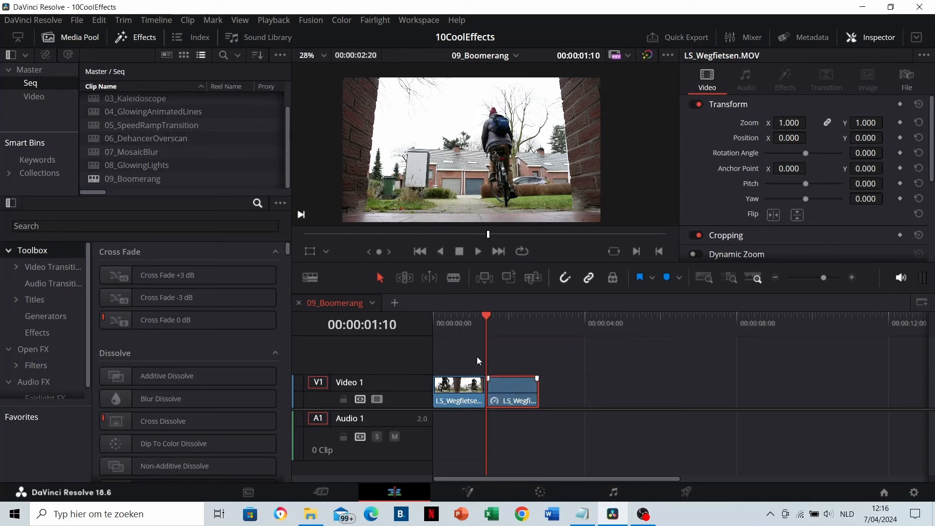
# Step: Duplicate the forward and reversed clips further along the timeline to repeat the boomerang, deleting the surplus copy, and return to the start
pyautogui.keyDown('ctrl'); pyautogui.click(458, 389); pyautogui.keyUp('ctrl')
pyautogui.moveTo(466, 390); pyautogui.dragTo(674, 392)
pyautogui.click(724, 393)
pyautogui.press('Delete')
pyautogui.moveTo(692, 388); pyautogui.dragTo(797, 388)
pyautogui.click(463, 322)
pyautogui.press('Home')
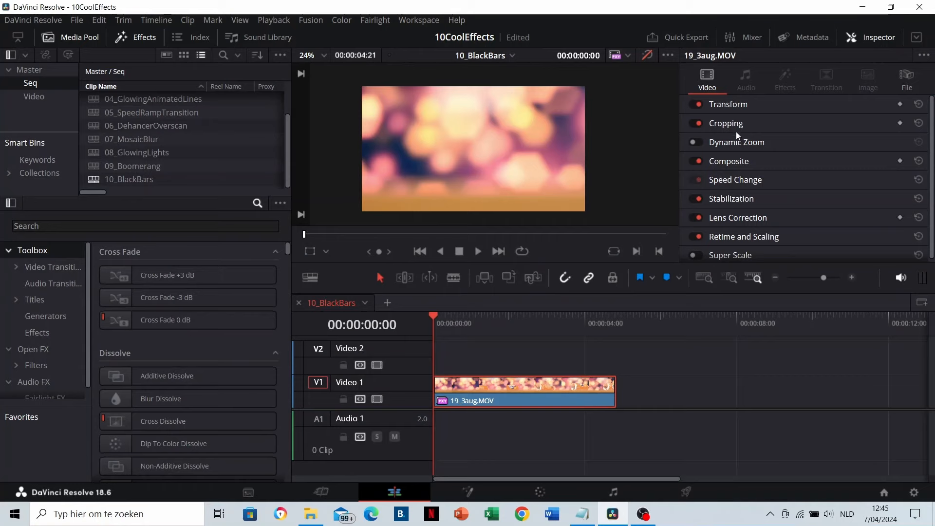
# Step: Crop the 19_3aug.MOV clip in the 10_BlackBars timeline by 120 at the top and 120 at the bottom
pyautogui.click(736, 125)
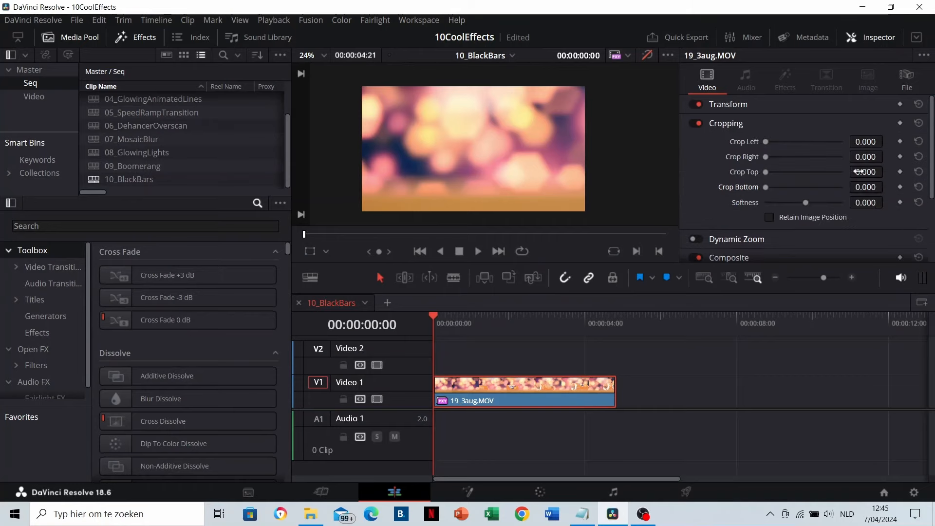
pyautogui.press('Return')
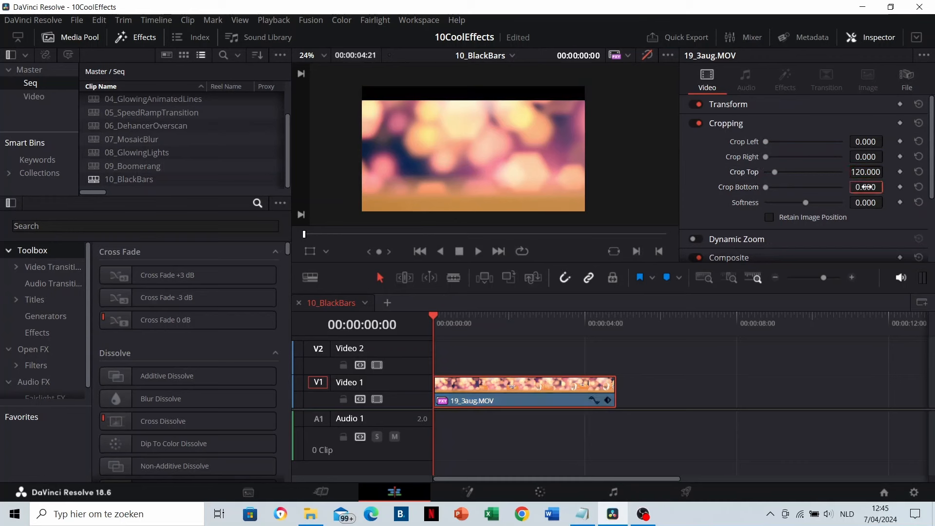
pyautogui.press('Return')
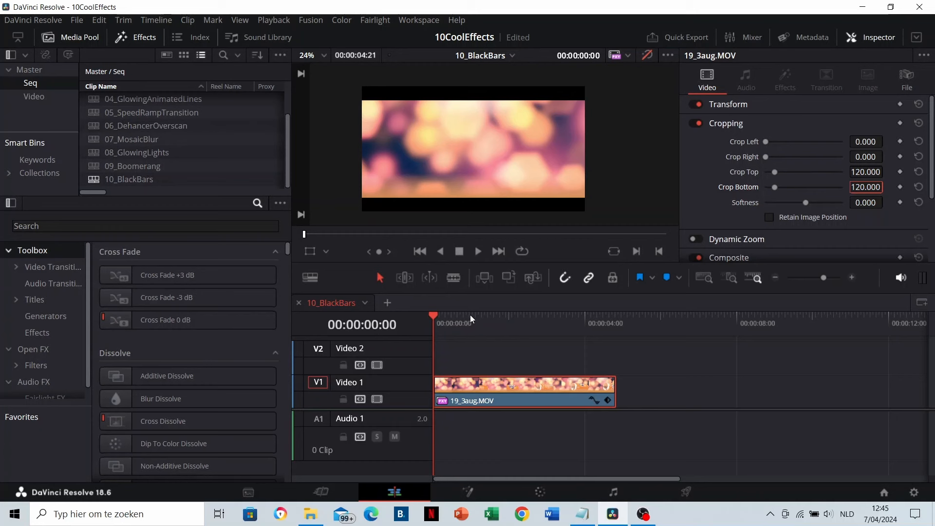
# Step: Add keyframes for Crop Top and Crop Bottom at 00:00:00:24 in the 19_3aug.MOV clip
pyautogui.click(469, 314)
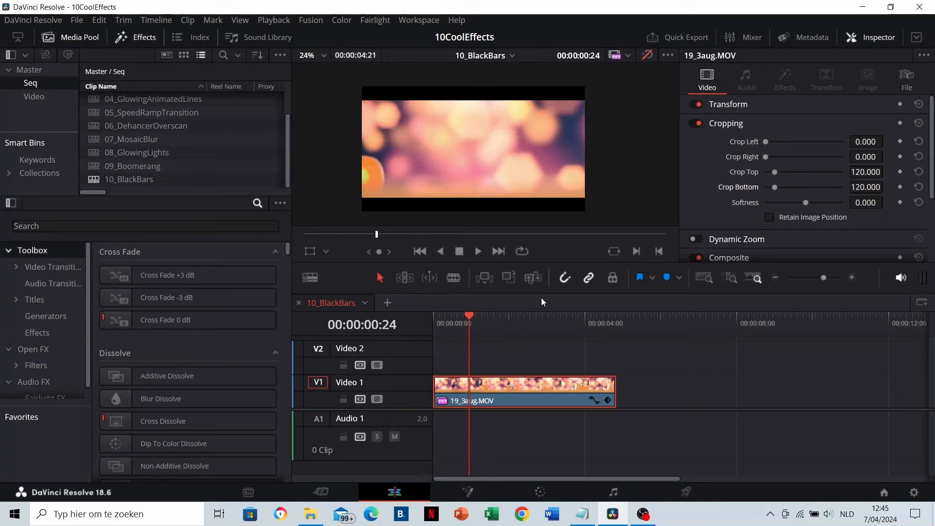
pyautogui.click(900, 172)
pyautogui.click(900, 187)
# Step: Set Crop Top and Crop Bottom to 0 at the start of the timeline and play back the animated black bars
pyautogui.moveTo(479, 315); pyautogui.dragTo(413, 318)
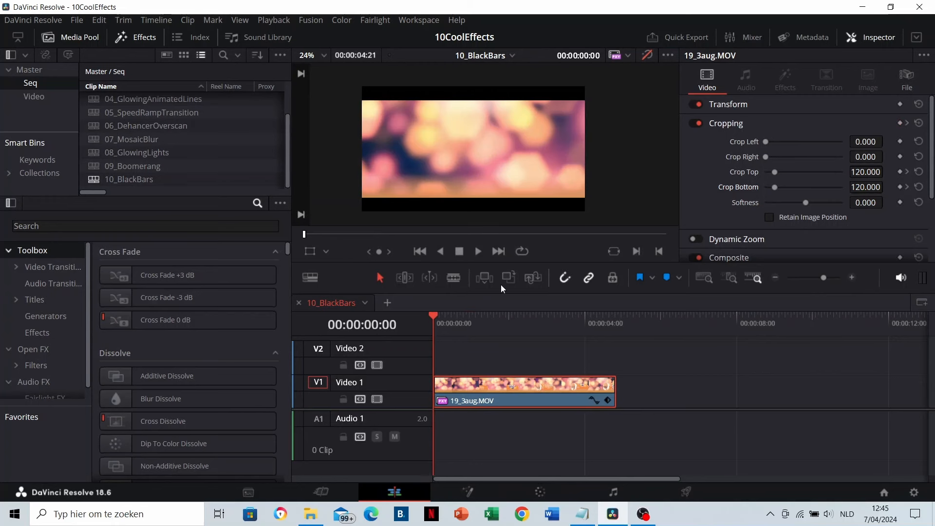
pyautogui.click(872, 171)
pyautogui.write('0')
pyautogui.click(872, 188)
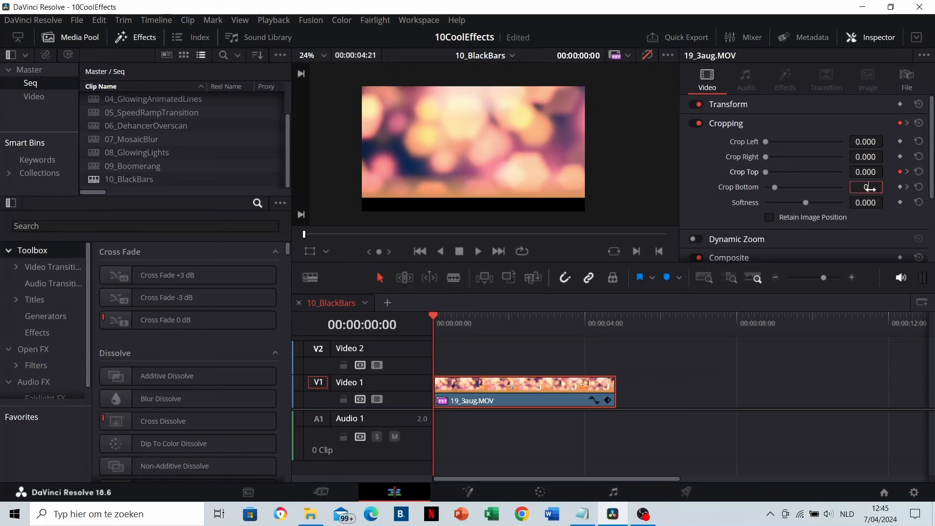
pyautogui.write('000')
pyautogui.press('Return')
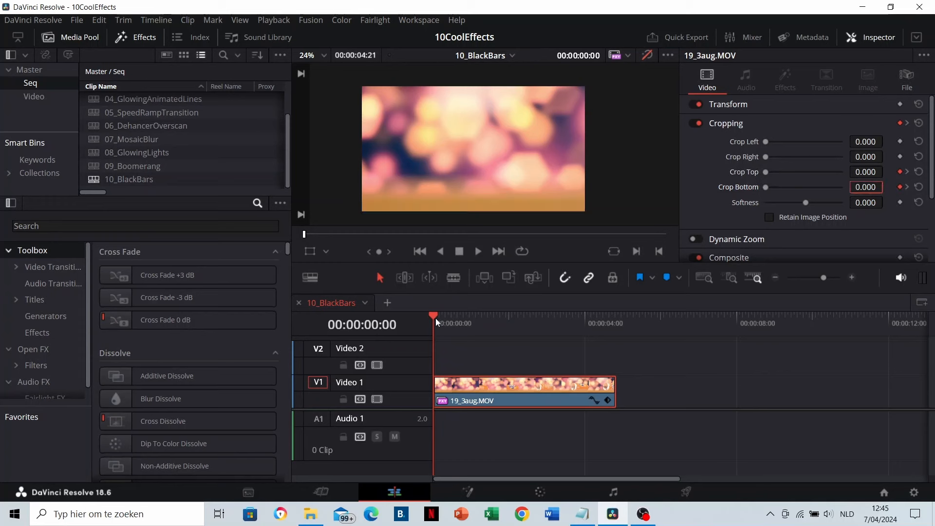
pyautogui.press('space')
pyautogui.press('space')
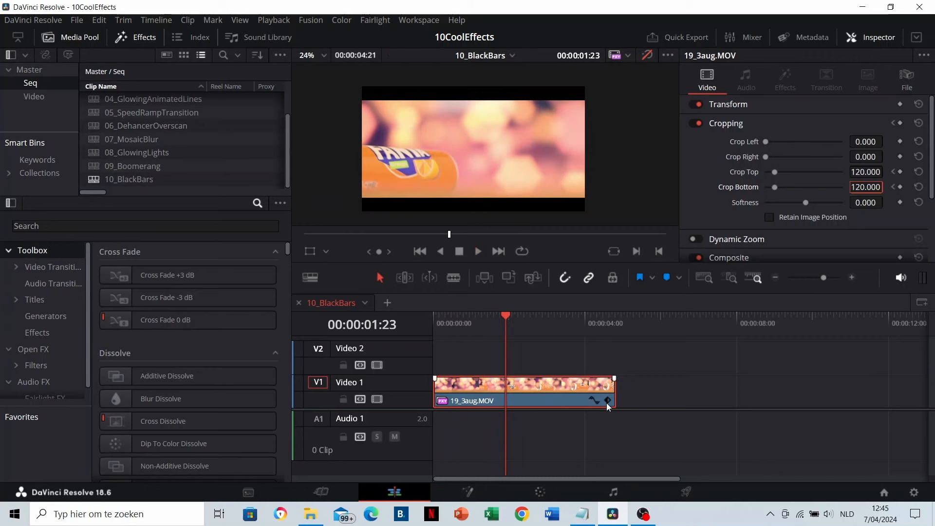
# Step: Set the first Cropping keyframe on the clip to Ease Out, display its keyframe curve, and play the clip from the start
pyautogui.click(607, 402)
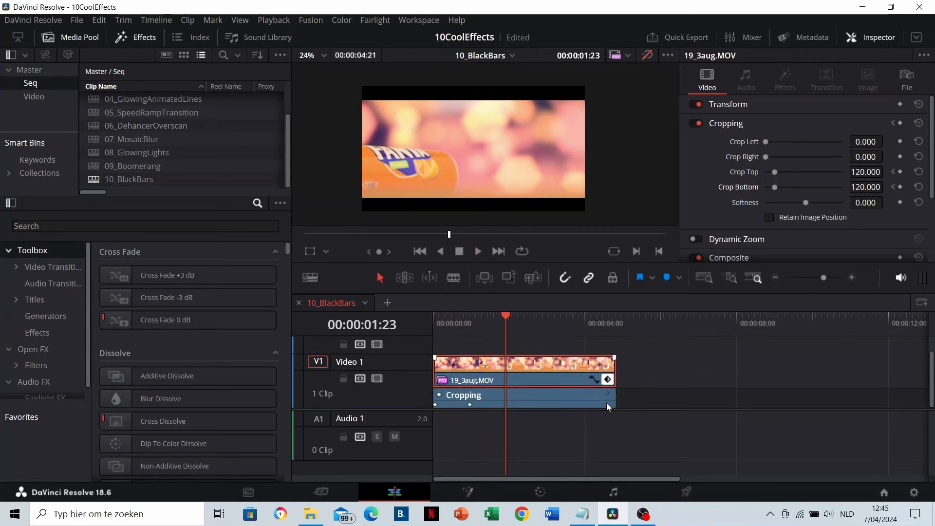
pyautogui.rightClick(435, 403)
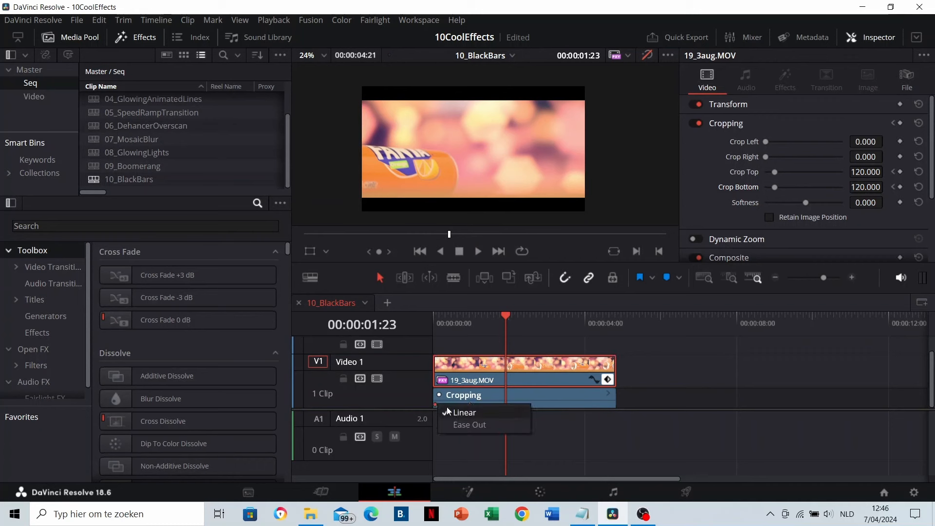
pyautogui.click(463, 423)
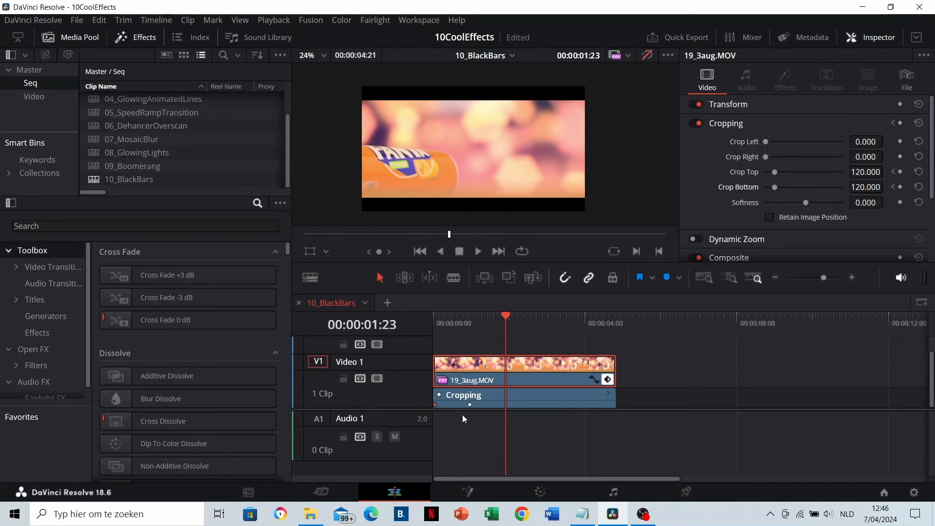
pyautogui.click(590, 378)
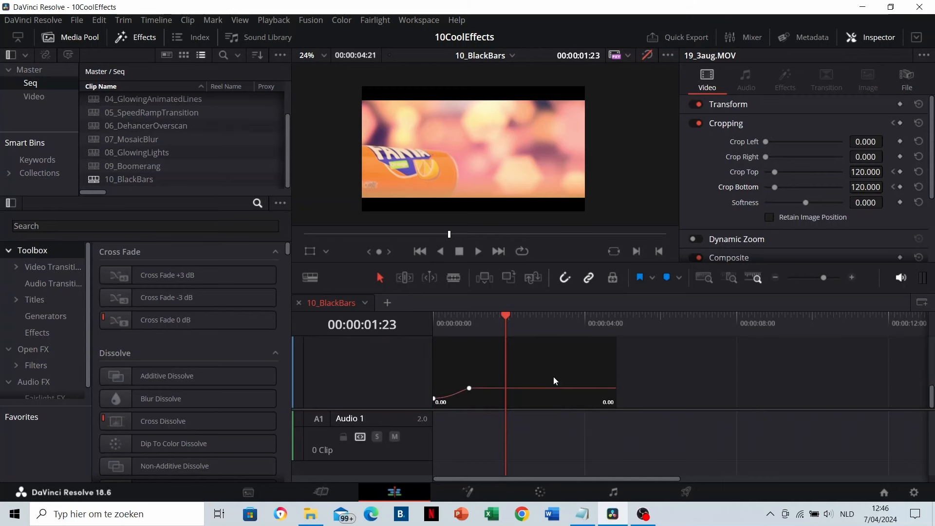
pyautogui.click(433, 319)
pyautogui.press('space')
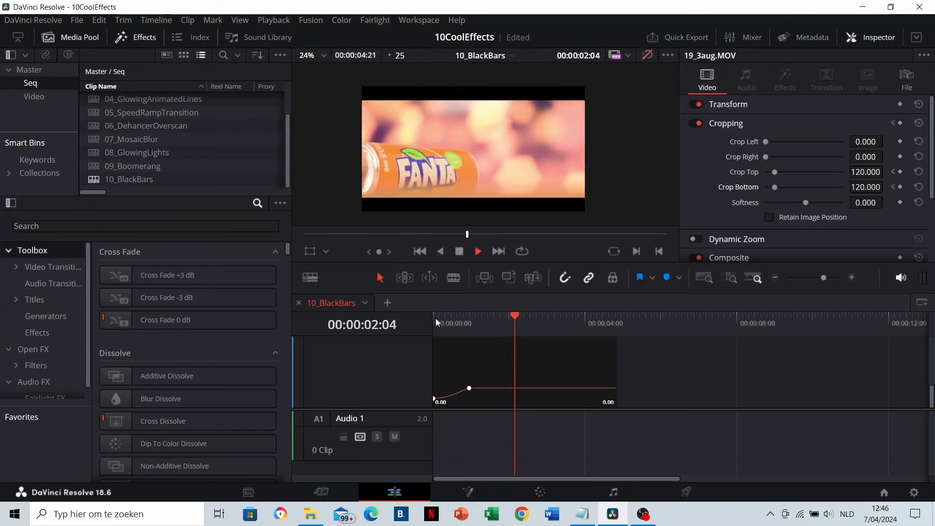
# Step: Adjust the easing of the second Cropping keyframe on the clip and return to the timeline start for playback
pyautogui.click(469, 388)
pyautogui.scroll(2, 481, 364)
pyautogui.scroll(3, 480, 367)
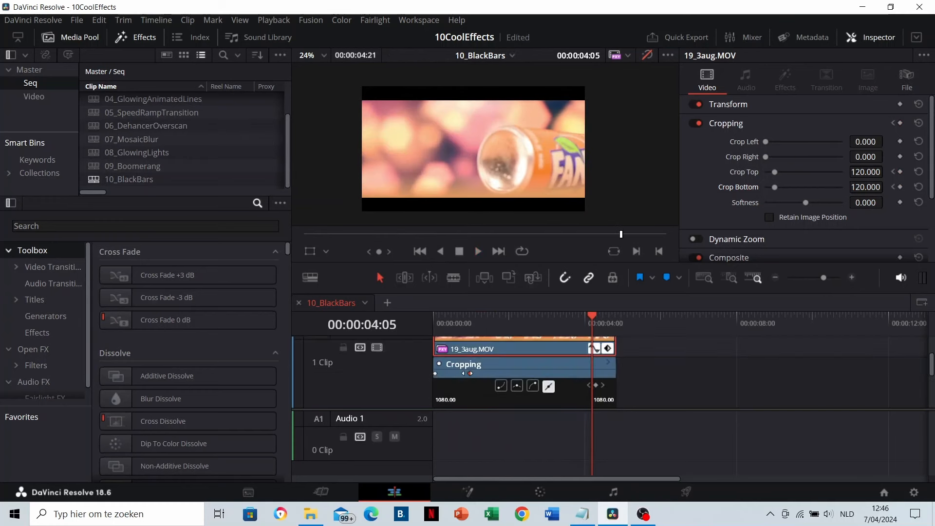
pyautogui.rightClick(470, 374)
pyautogui.scroll(-5, 517, 378)
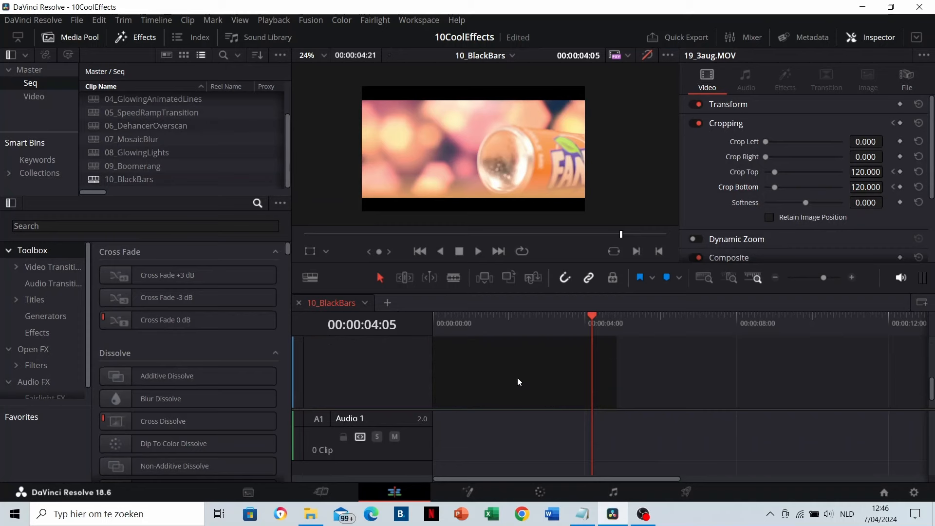
pyautogui.moveTo(446, 327); pyautogui.dragTo(435, 326)
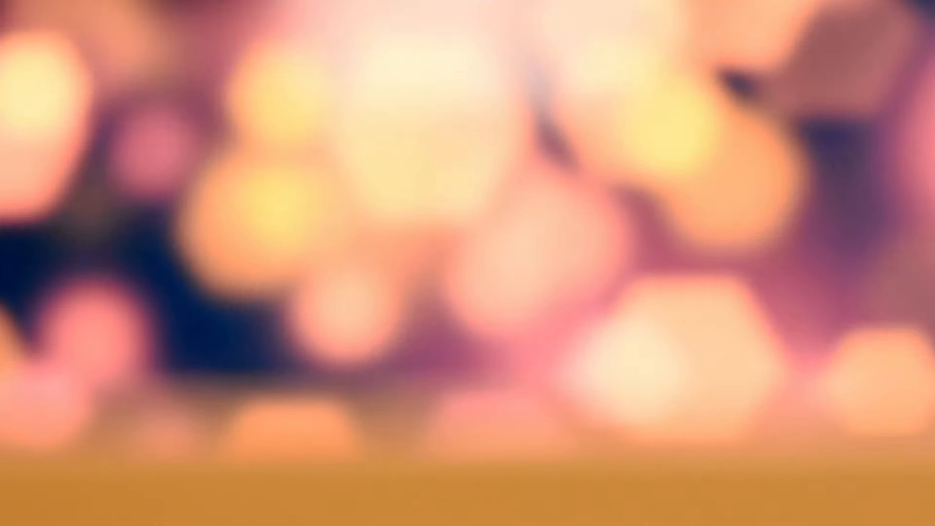